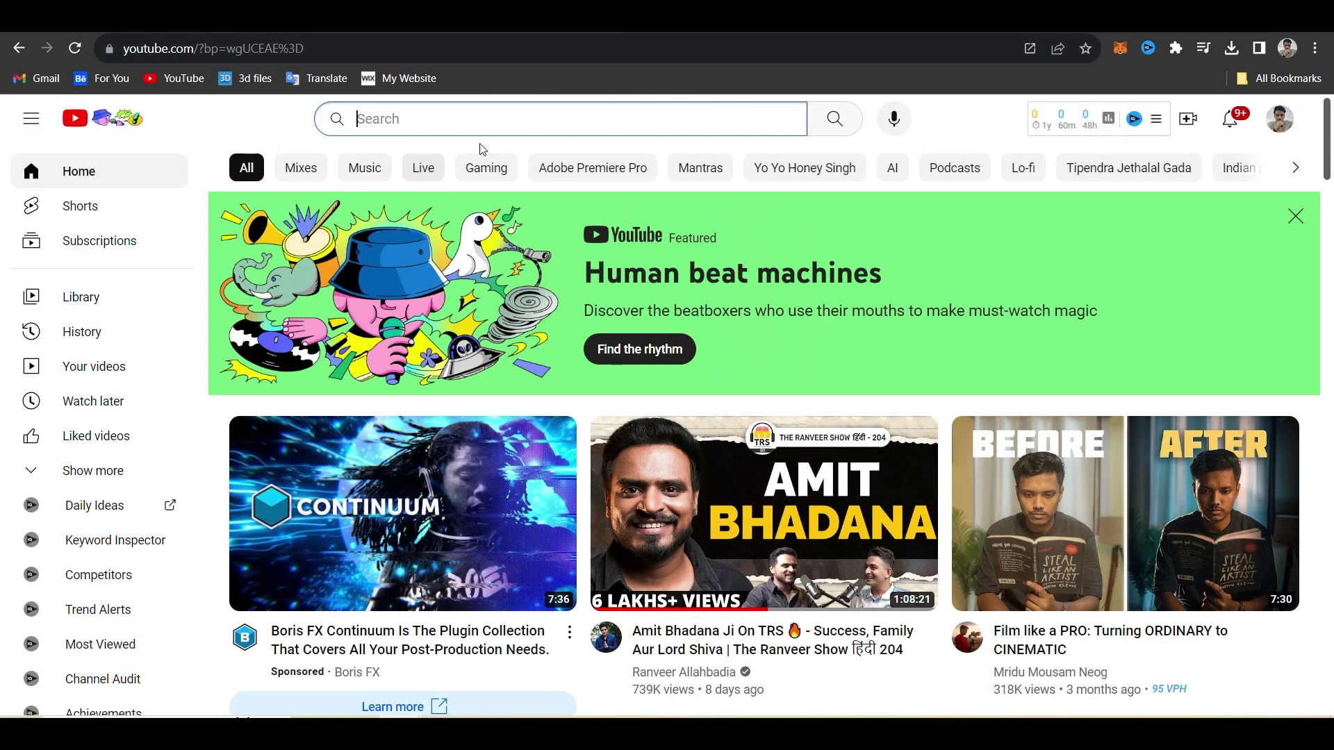
Search YouTube for "old overlay effect"
{"action": "type", "text": "old ober"}
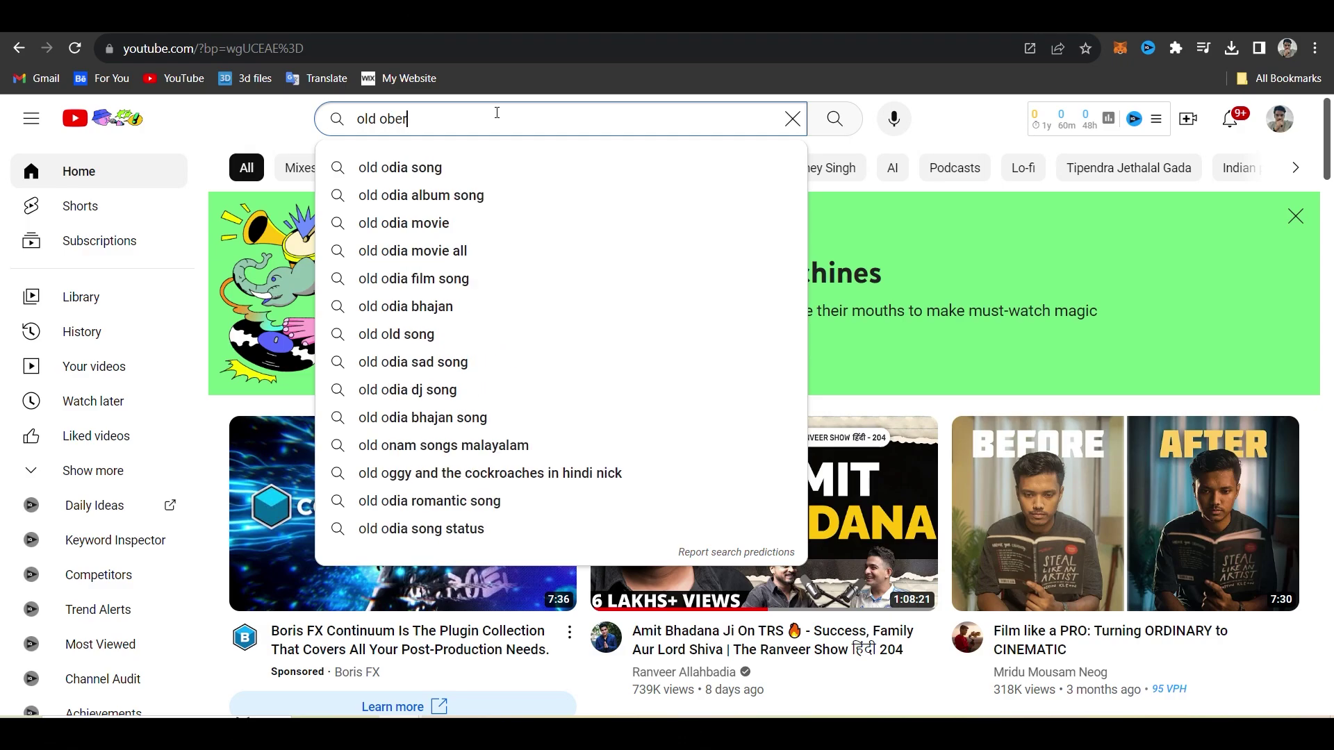
{"action": "key", "text": "BackSpace"}
{"action": "key", "text": "BackSpace"}
{"action": "key", "text": "BackSpace"}
{"action": "type", "text": "ver lay"}
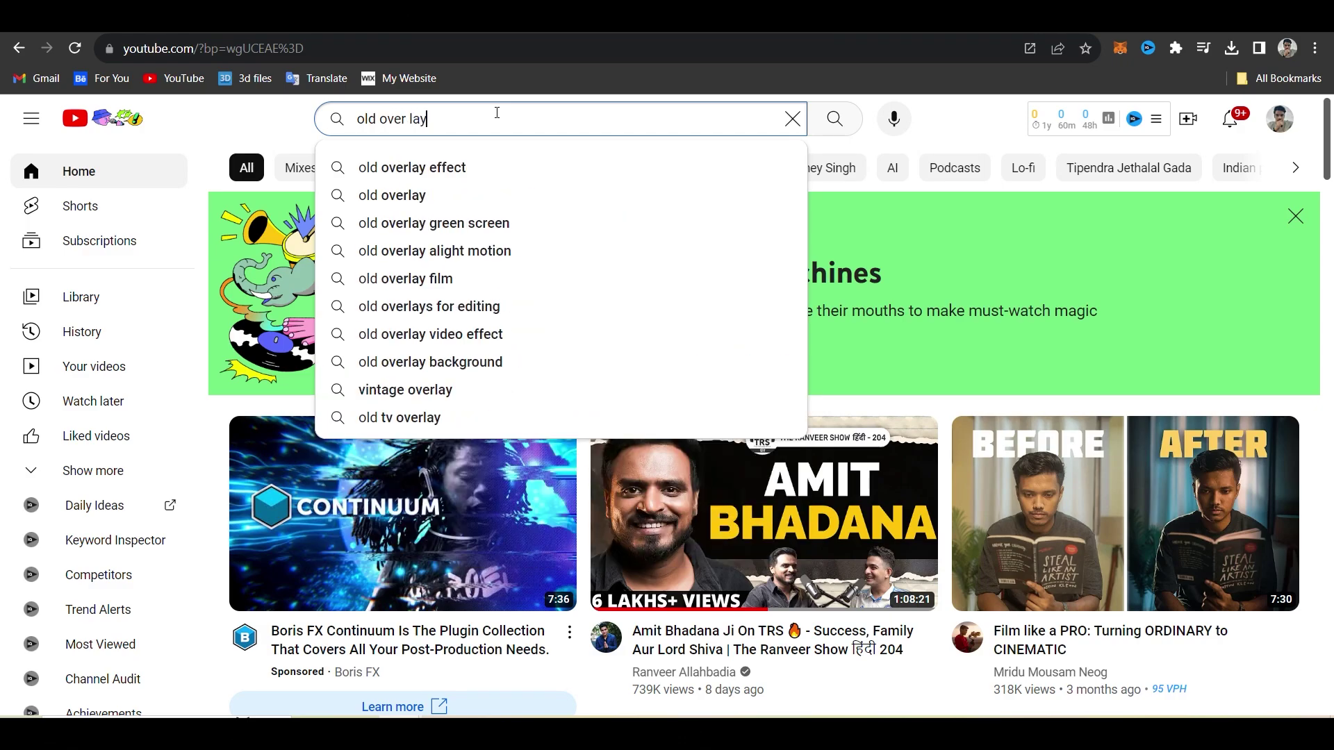
{"action": "type", "text": " effect"}
{"action": "key", "text": "Down"}
{"action": "key", "text": "Return"}
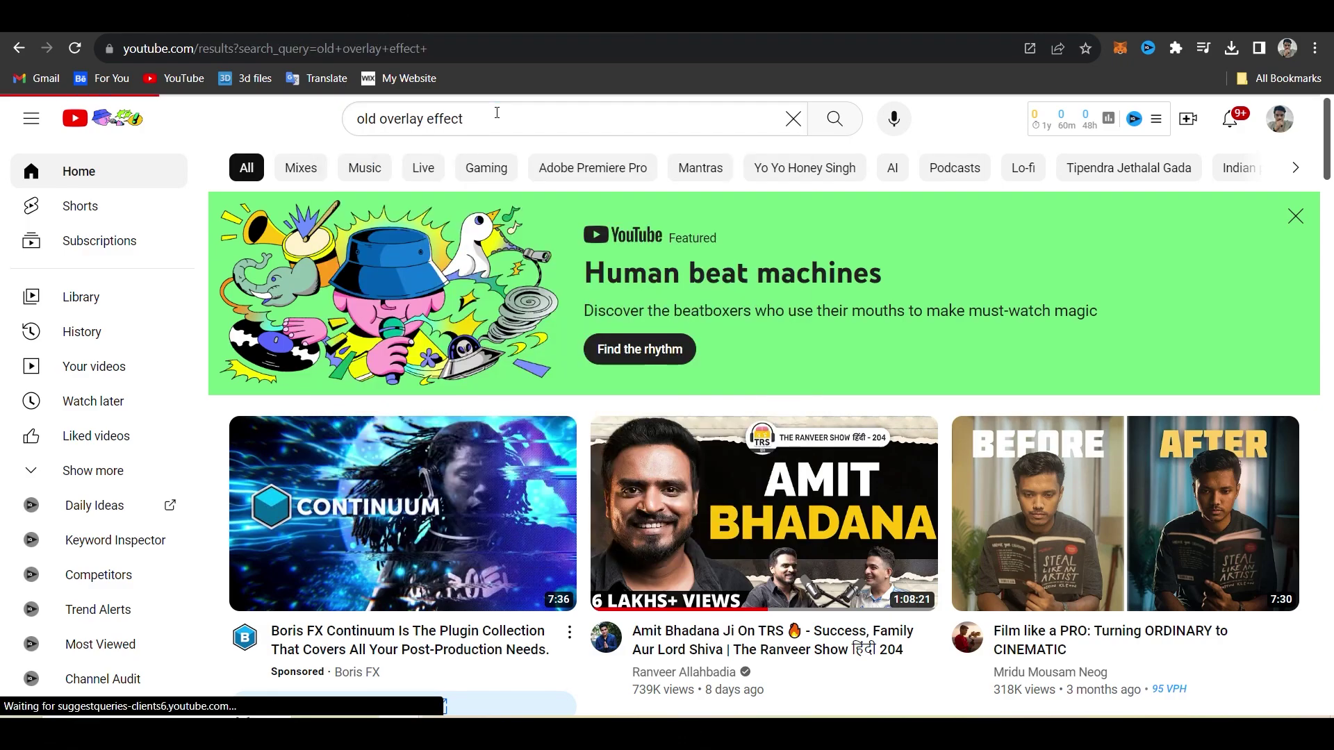
Find the "Old FIlm Grain | Overlay (Download)" video in the results and copy its link
{"action": "scroll", "coordinate": [410, 343], "scroll_direction": "down", "scroll_amount": 10}
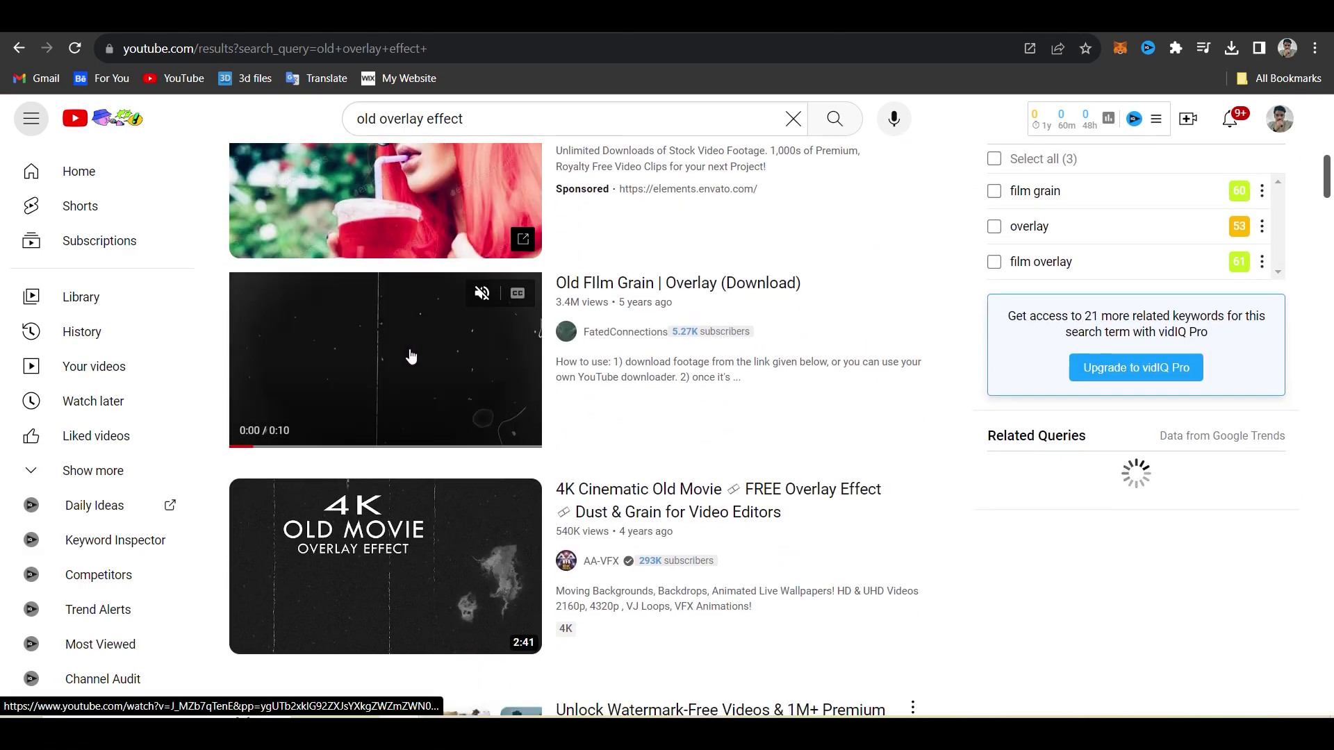
{"action": "scroll", "coordinate": [401, 361], "scroll_direction": "down", "scroll_amount": 2}
{"action": "mouse_move", "coordinate": [396, 369]}
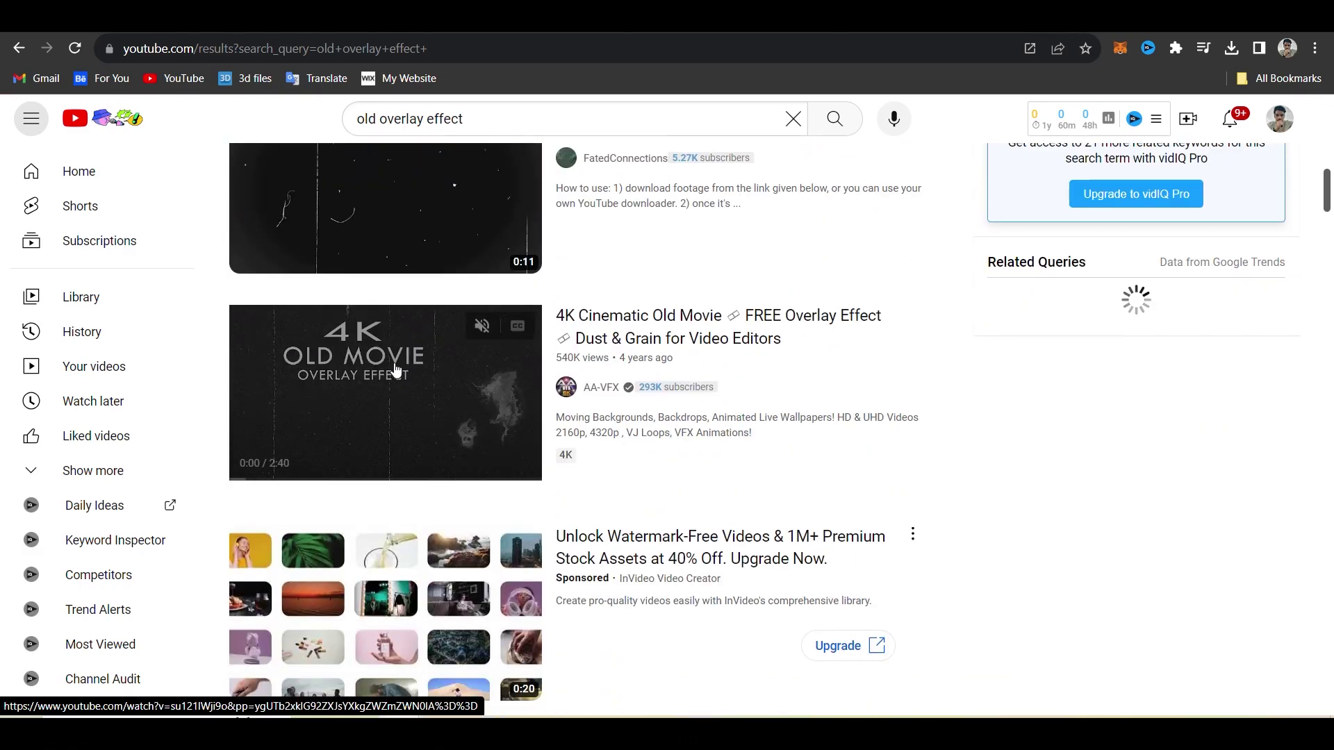
{"action": "scroll", "coordinate": [396, 370], "scroll_direction": "down", "scroll_amount": 15}
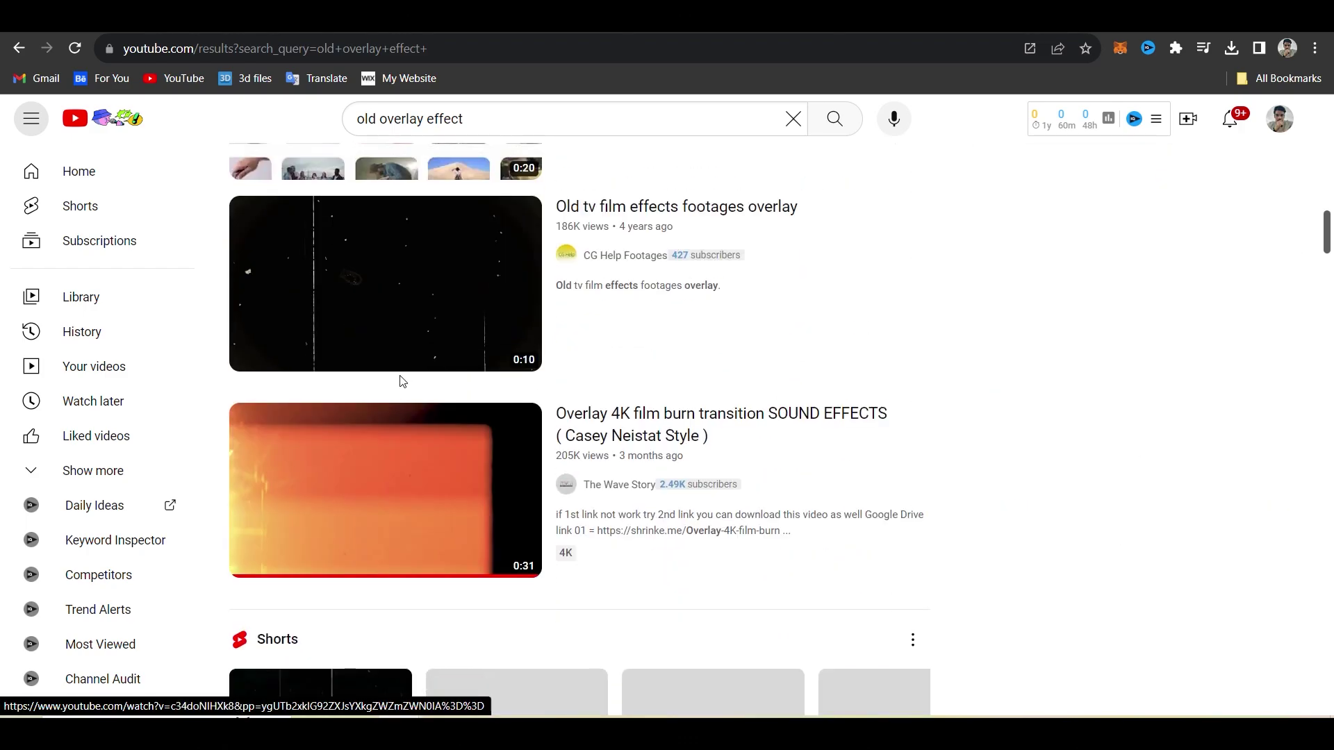
{"action": "scroll", "coordinate": [428, 396], "scroll_direction": "up", "scroll_amount": 14}
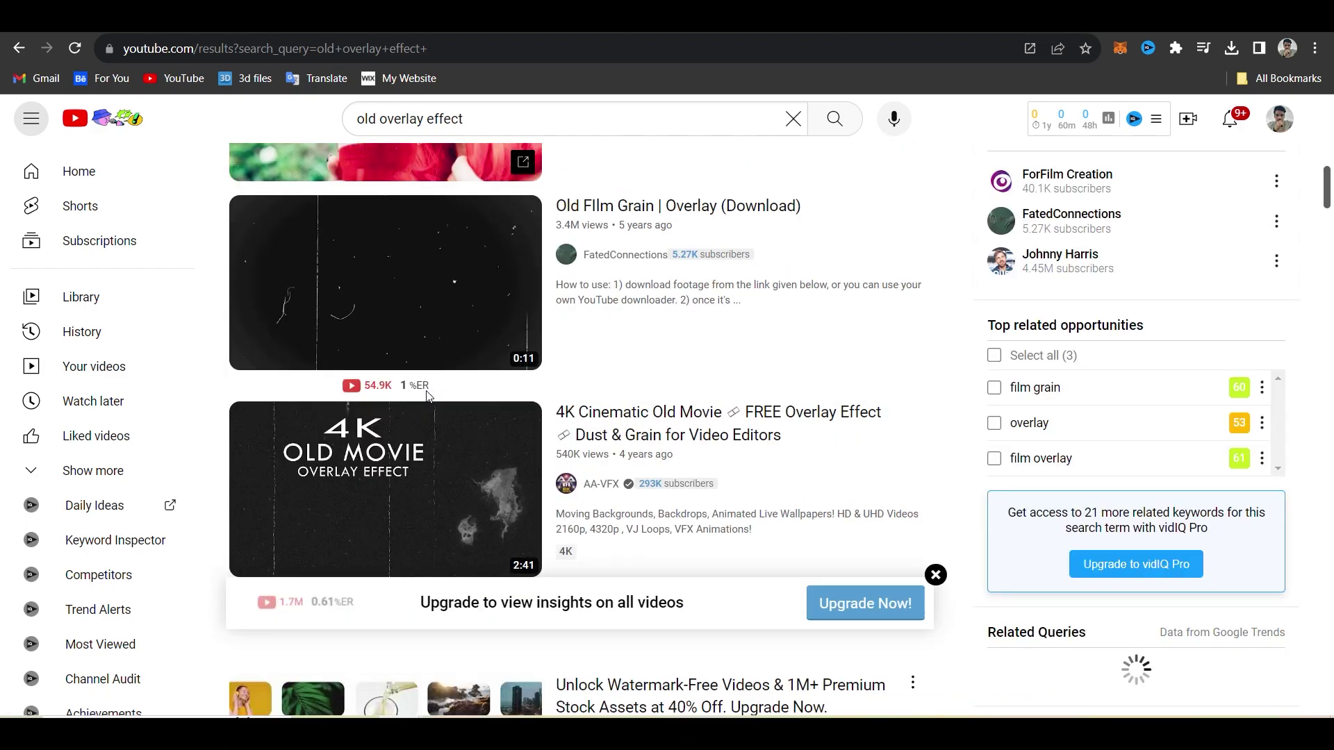
{"action": "right_click", "coordinate": [443, 312]}
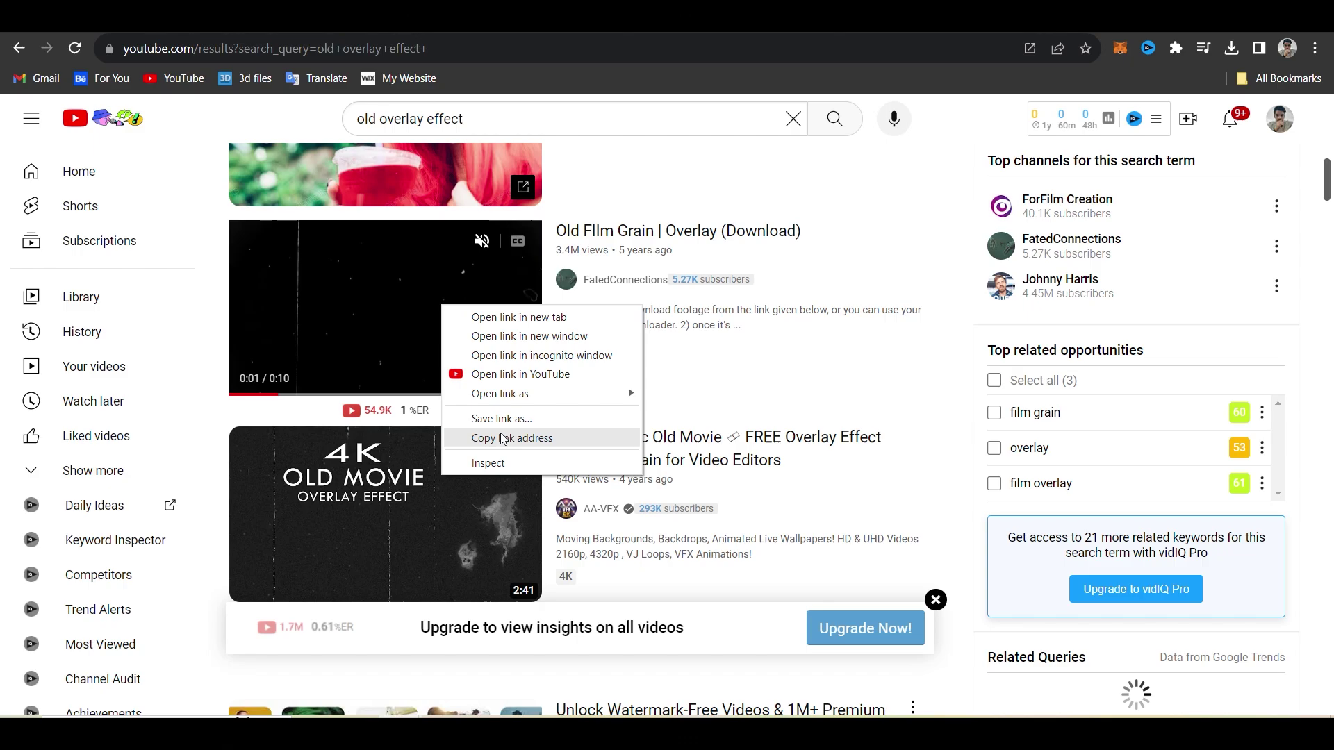
{"action": "left_click", "coordinate": [479, 435]}
Switch to 10downloader.com, submit the copied video link, and go to the 1080p MP4 download options
{"action": "key", "text": "ctrl+Tab"}
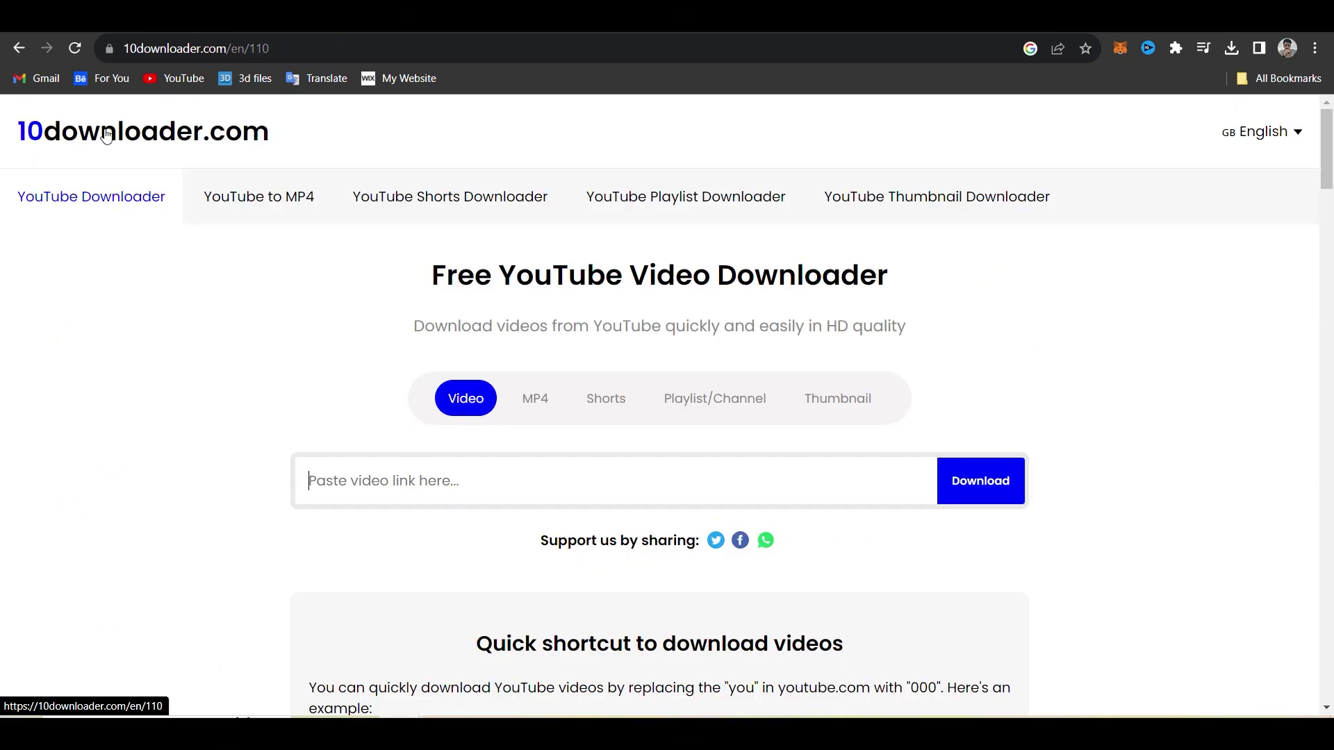
{"action": "left_click", "coordinate": [444, 481]}
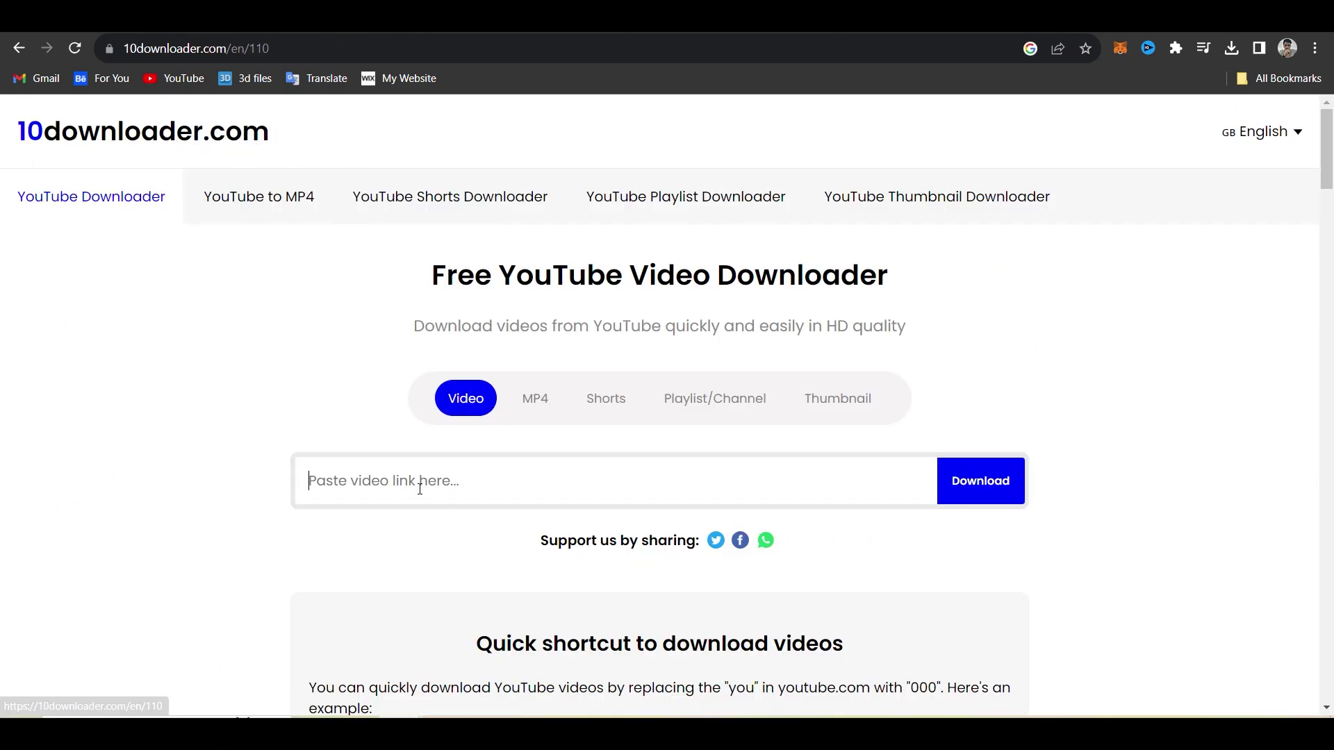
{"action": "key", "text": "ctrl+v"}
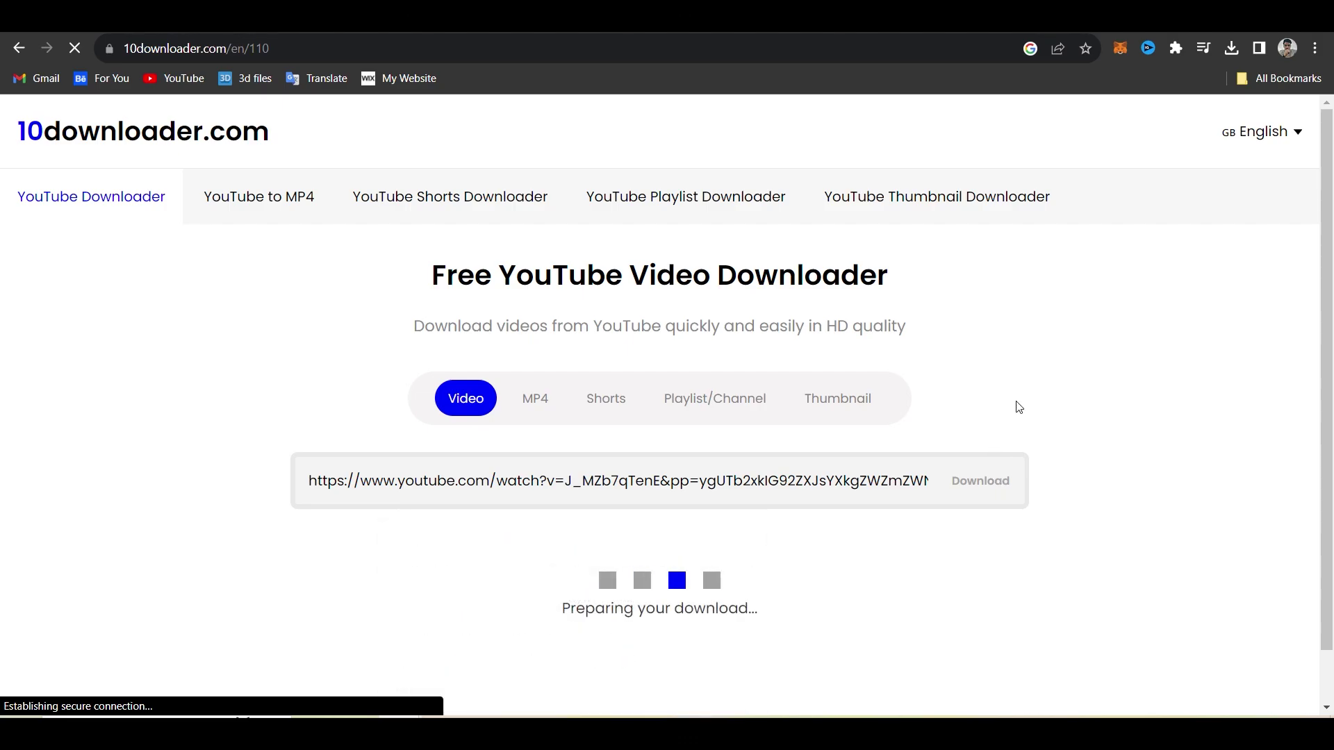
{"action": "scroll", "coordinate": [693, 348], "scroll_direction": "down", "scroll_amount": 10}
{"action": "scroll", "coordinate": [690, 417], "scroll_direction": "down", "scroll_amount": 12}
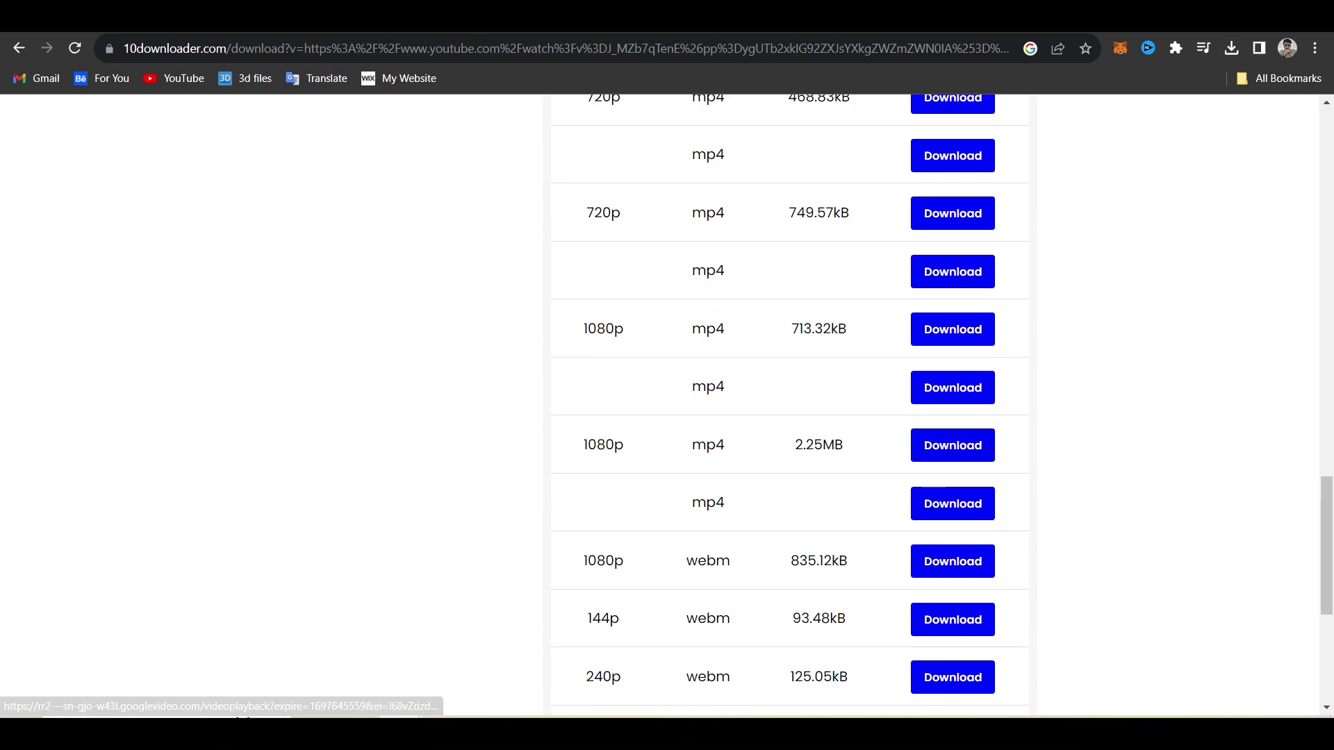
Switch to Freepik, search for "crumble paper", and browse the paper textures
{"action": "left_click", "coordinate": [375, 21]}
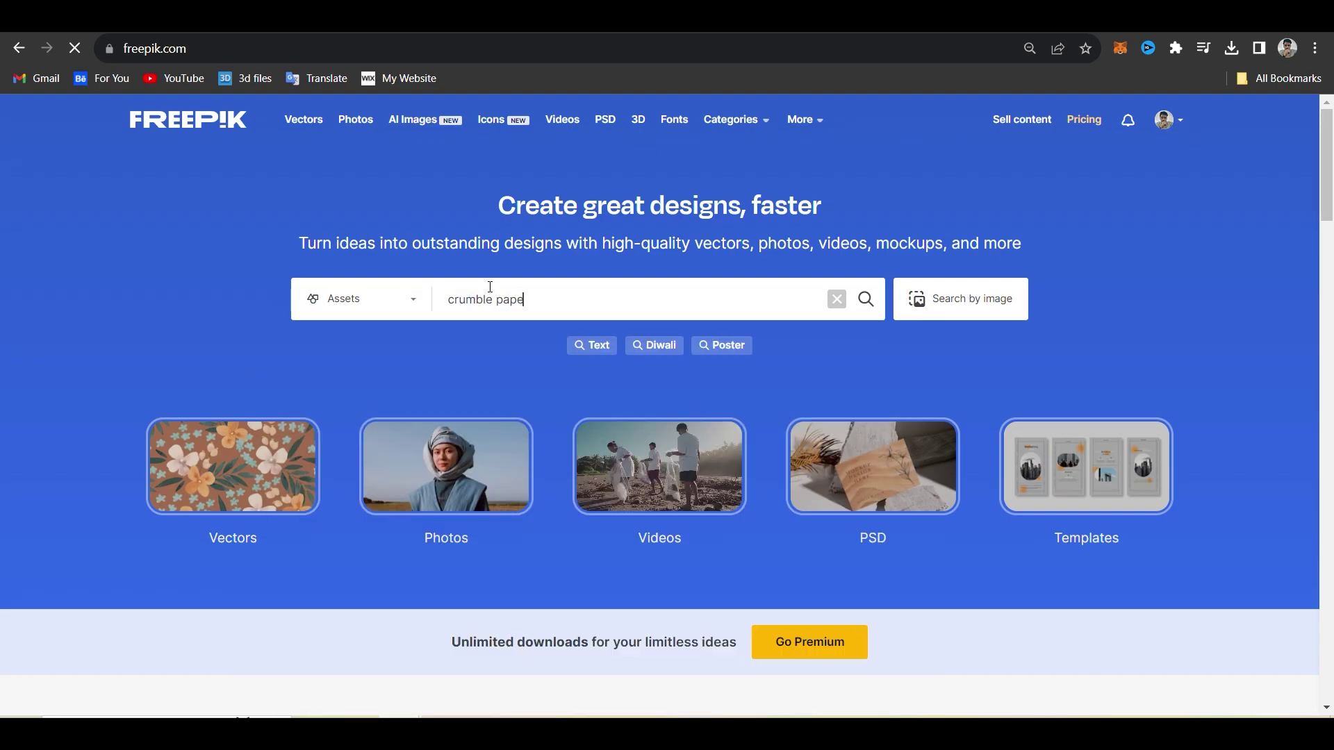
{"action": "key", "text": "Return"}
{"action": "scroll", "coordinate": [1252, 376], "scroll_direction": "down", "scroll_amount": 10}
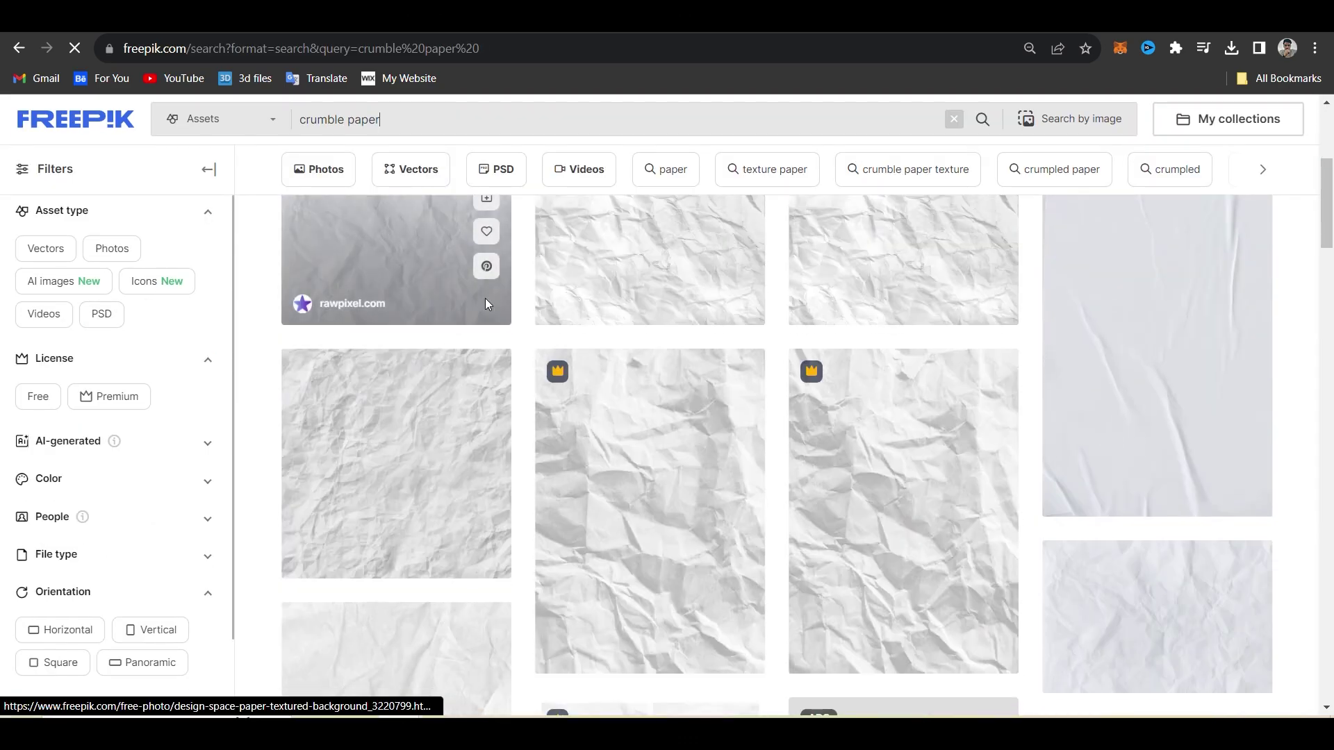
{"action": "scroll", "coordinate": [1252, 375], "scroll_direction": "down", "scroll_amount": 8}
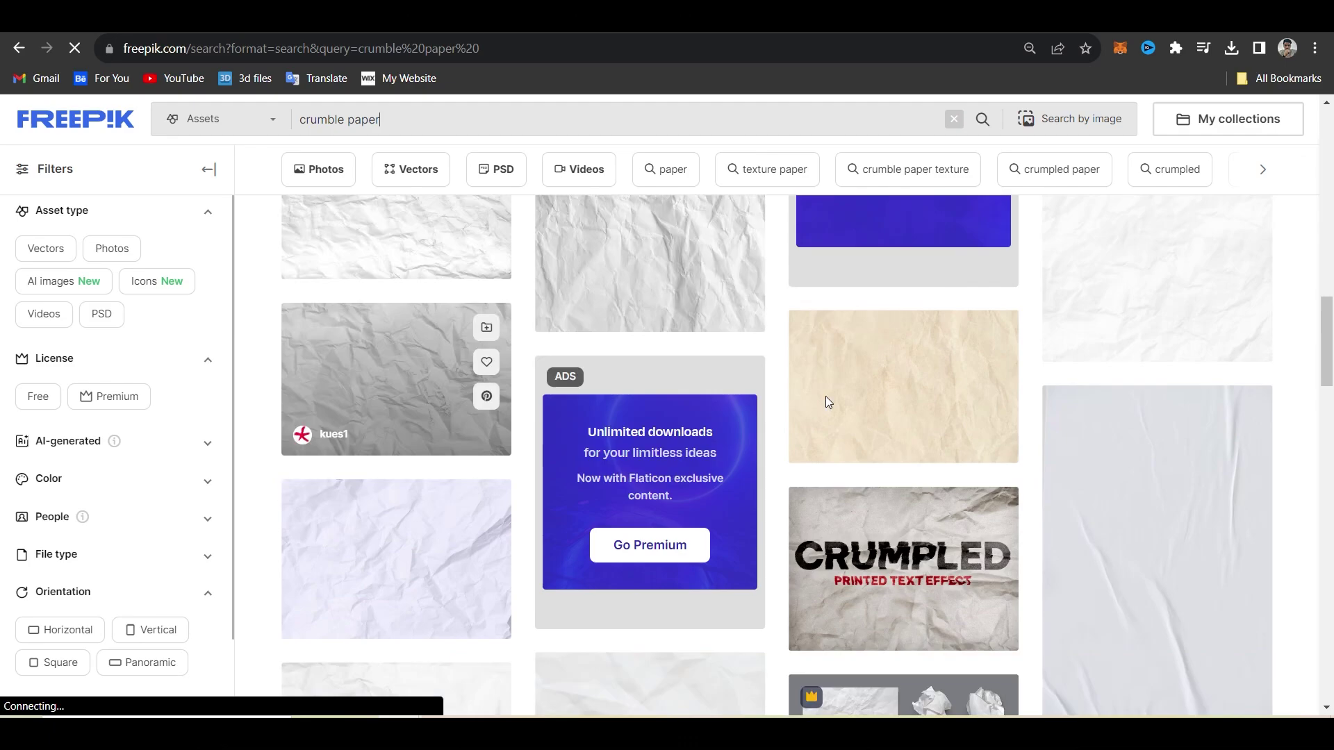
{"action": "scroll", "coordinate": [825, 428], "scroll_direction": "up", "scroll_amount": 5}
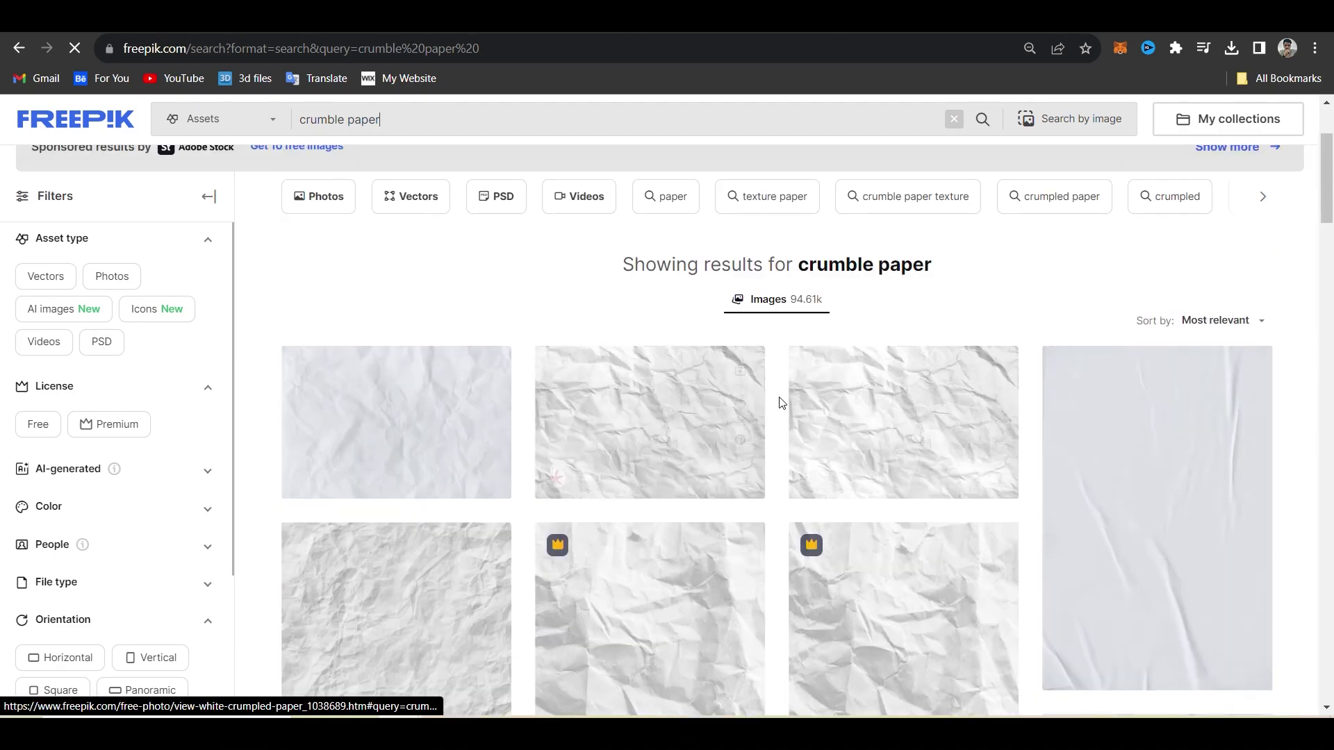
Open the white crumpled paper photo and download it through the free download options
{"action": "left_click", "coordinate": [663, 411]}
{"action": "left_click", "coordinate": [1047, 379]}
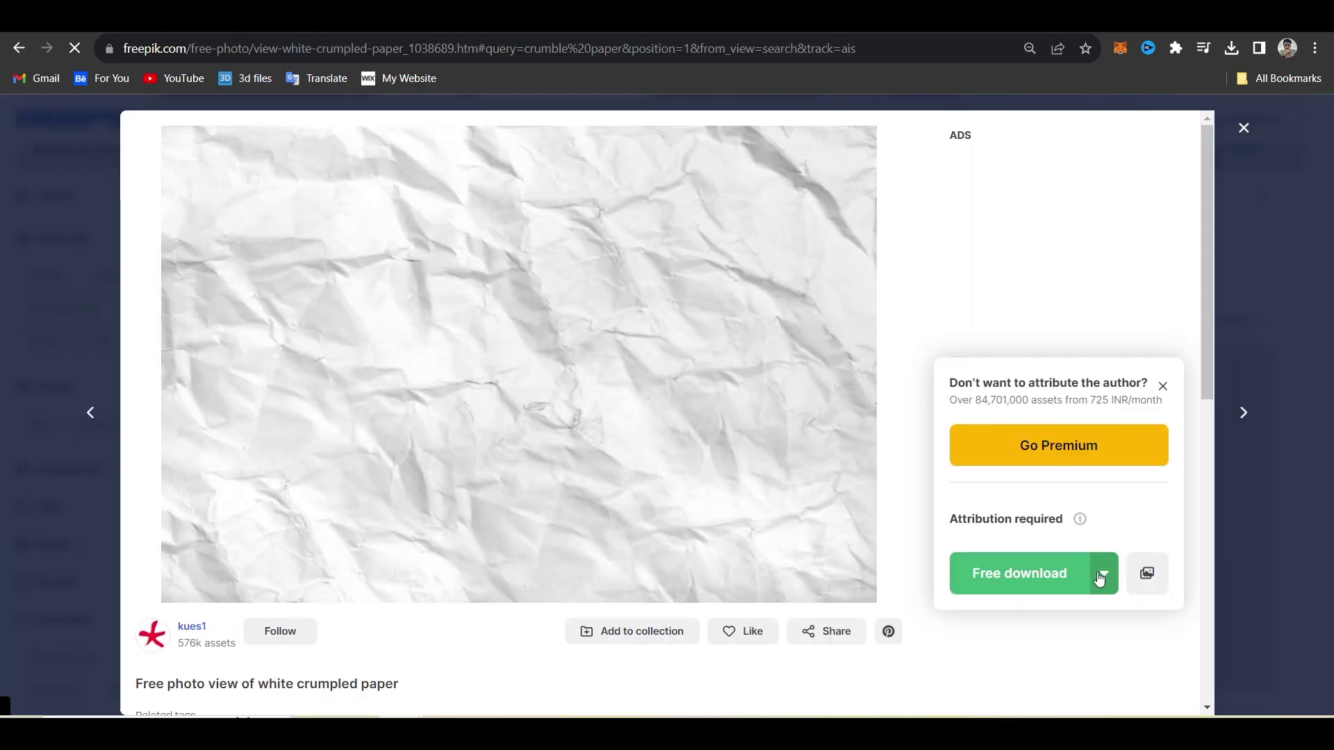
{"action": "left_click", "coordinate": [1103, 579]}
{"action": "scroll", "coordinate": [1000, 605], "scroll_direction": "down", "scroll_amount": 3}
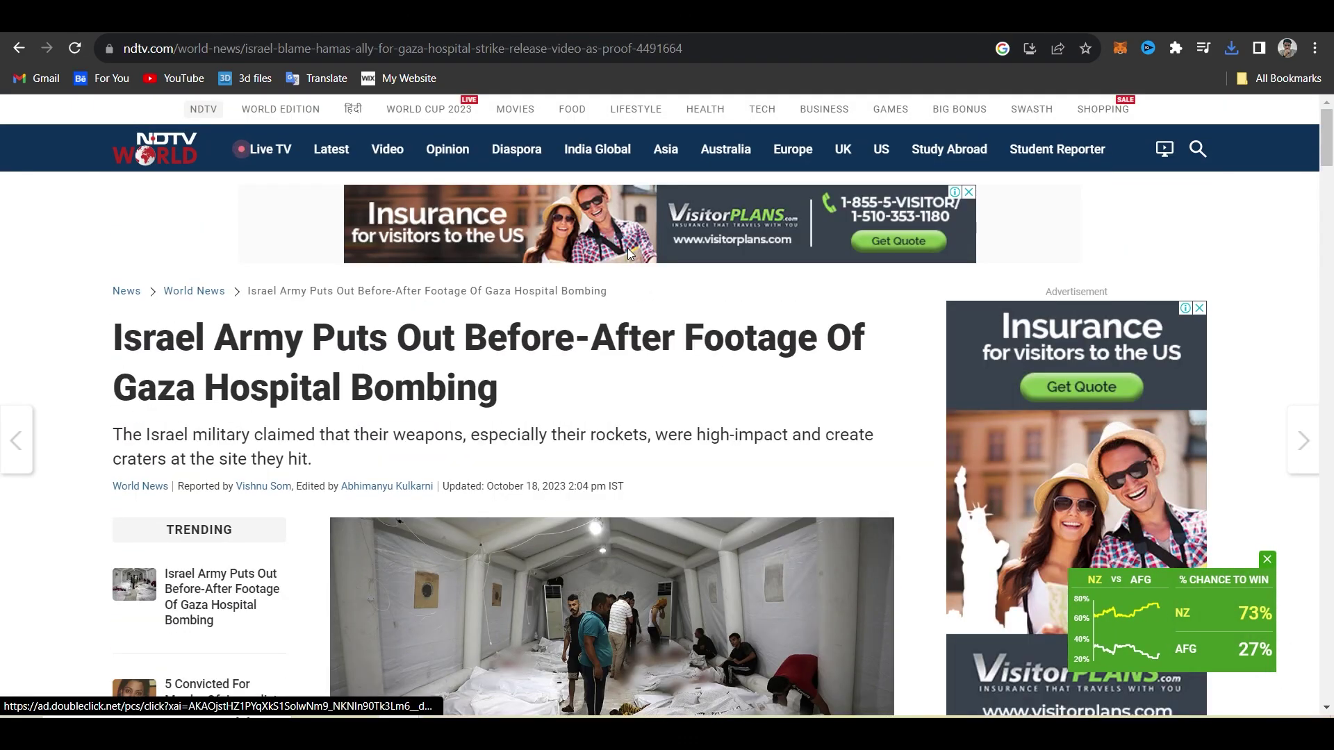
On the NDTV article page, capture a screen snip of the headline and the summary text below it
{"action": "scroll", "coordinate": [470, 317], "scroll_direction": "down", "scroll_amount": 1}
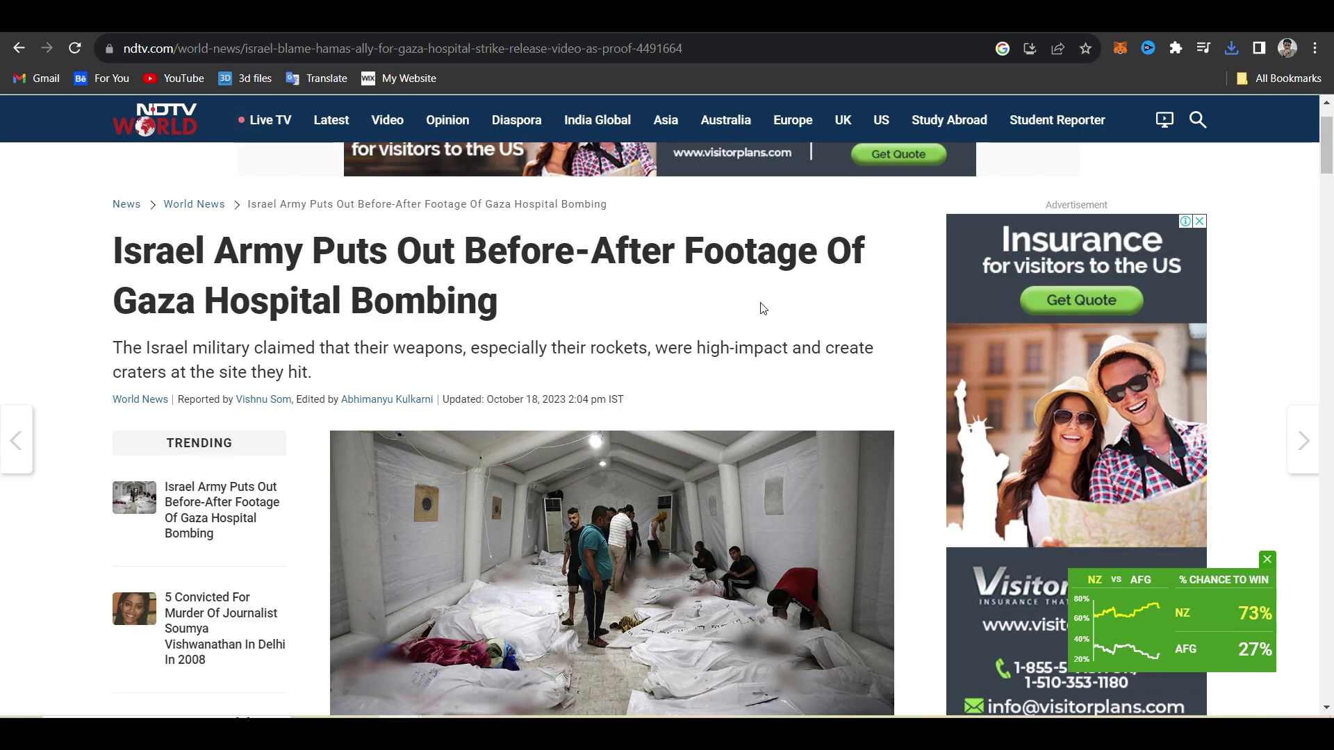
{"action": "key", "text": "super+shift+s"}
{"action": "left_click_drag", "start_coordinate": [95, 222], "coordinate": [890, 384]}
{"action": "scroll", "coordinate": [875, 372], "scroll_direction": "down", "scroll_amount": 8}
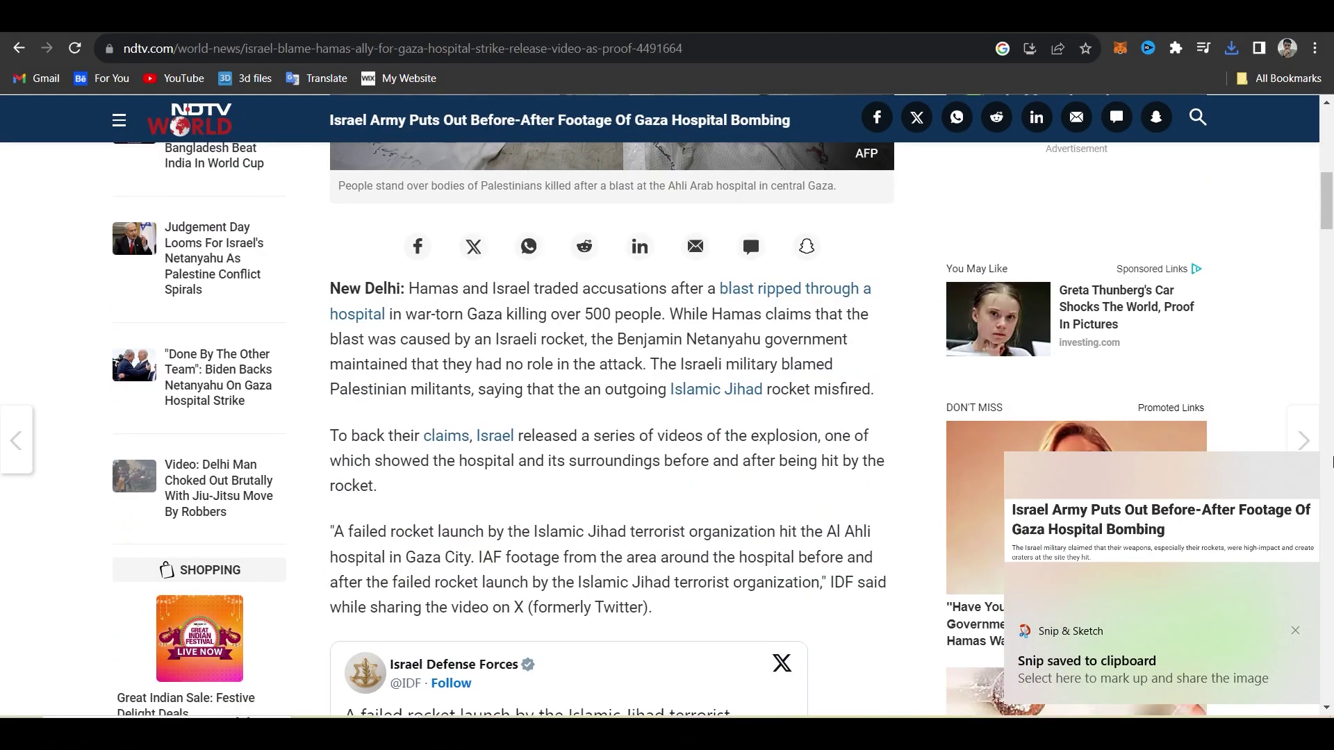
Open the captured headline snip in Snip & Sketch and start saving it as a PNG in the Elements folder
{"action": "left_click", "coordinate": [1236, 530]}
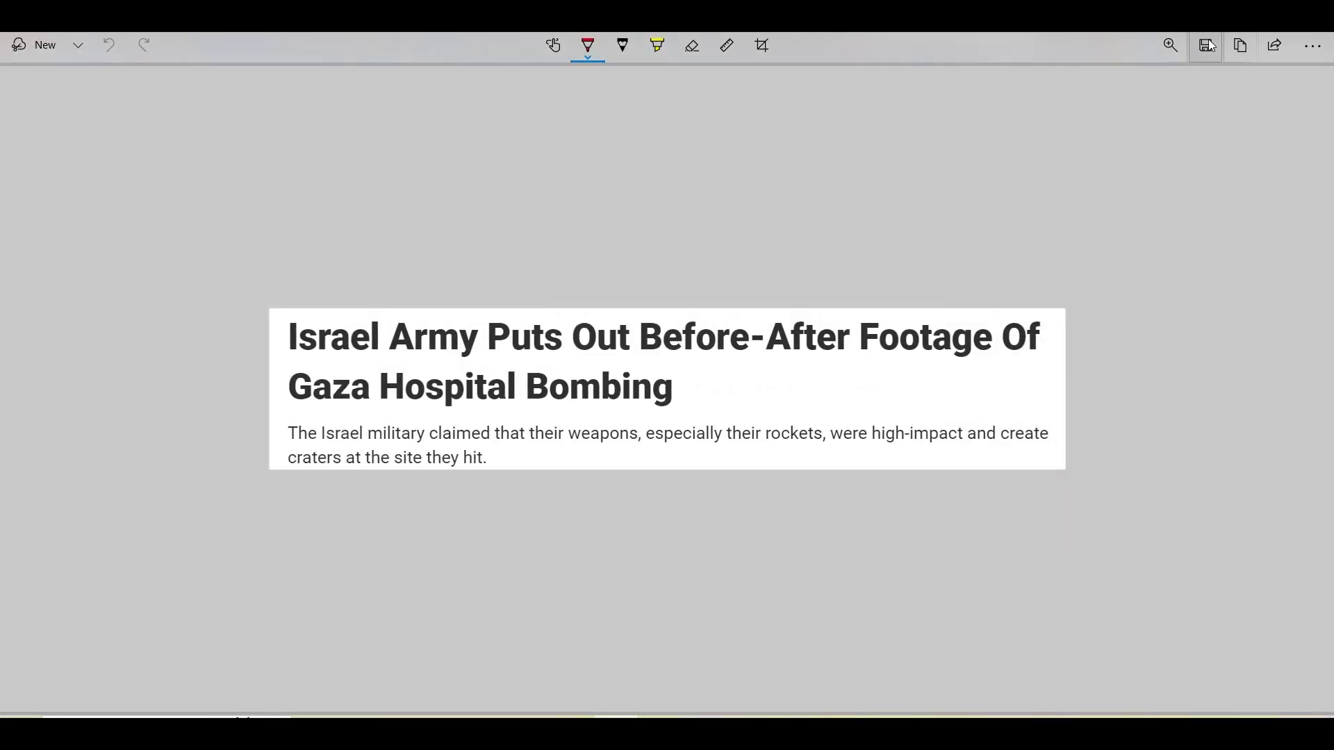
{"action": "left_click", "coordinate": [1209, 46]}
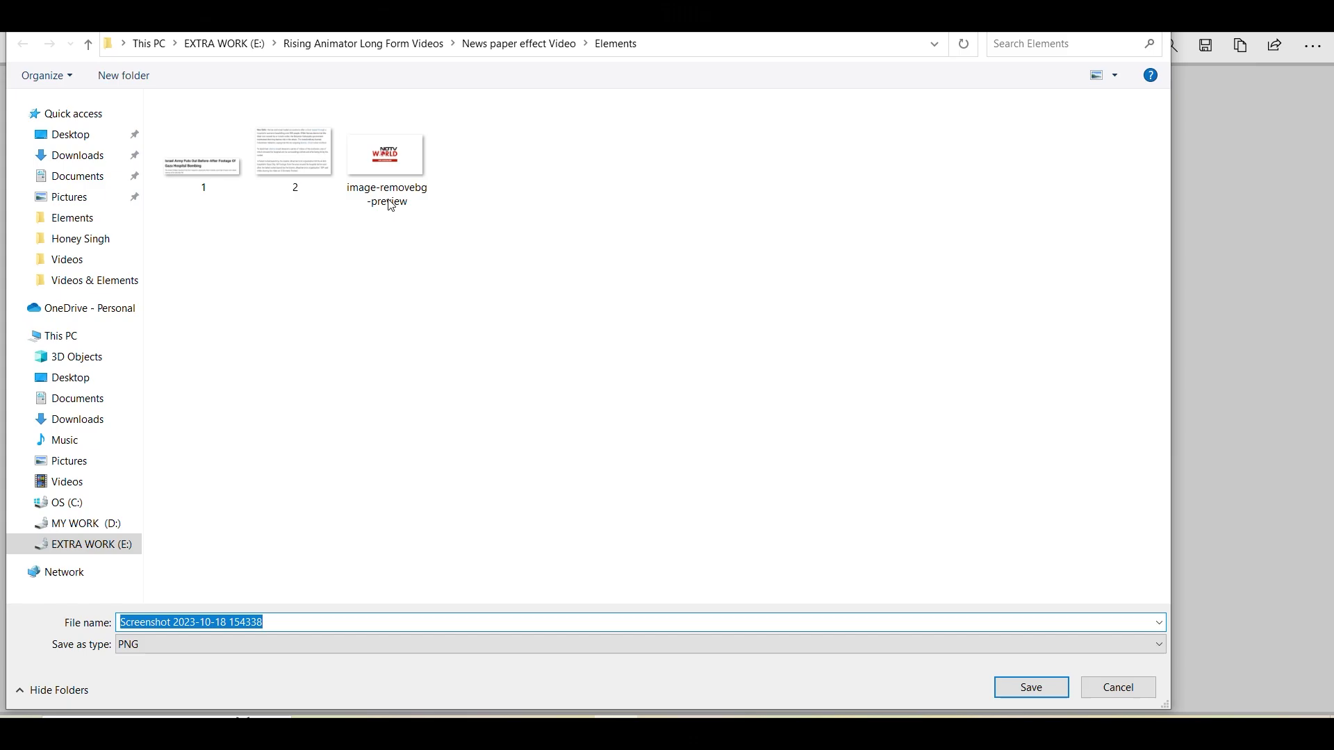
{"action": "key", "text": "Return"}
Launch Adobe Premiere Pro to start a new project
{"action": "key", "text": "alt+Tab"}
{"action": "key", "text": "super"}
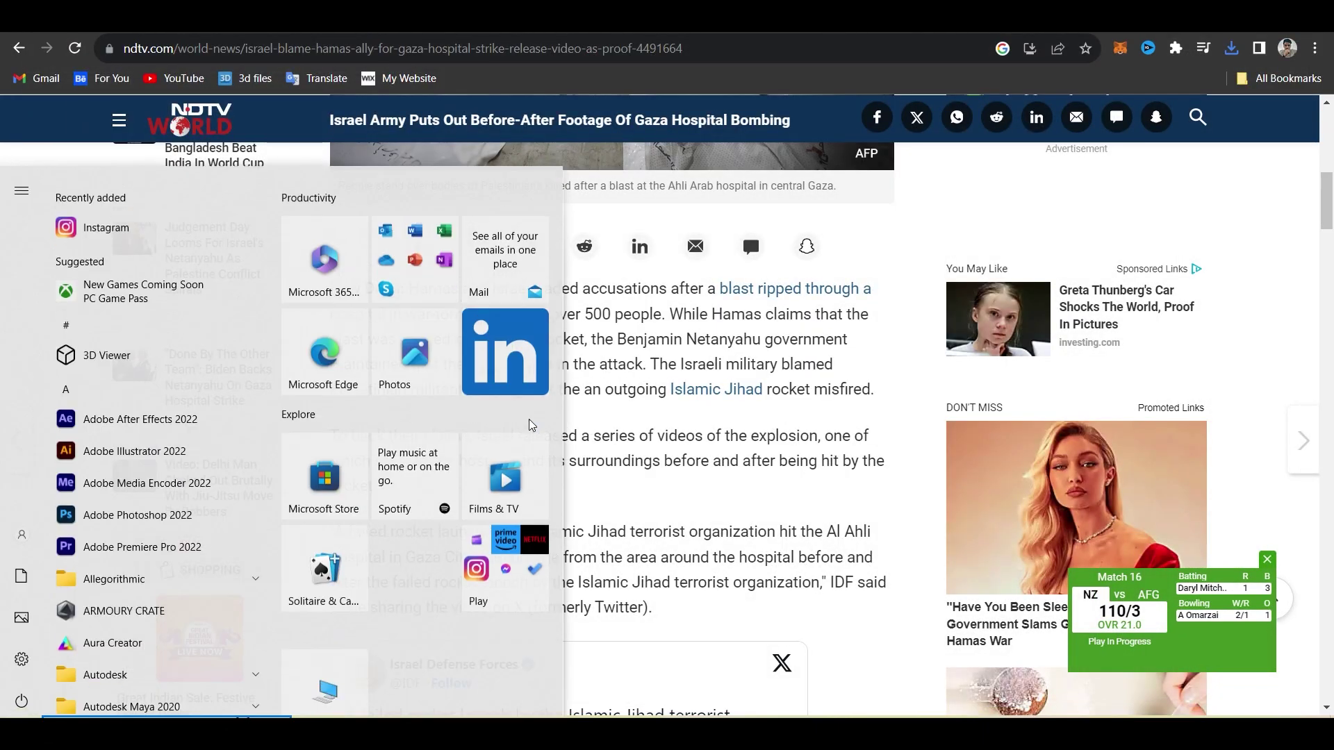
{"action": "key", "text": "Escape"}
{"action": "type", "text": "premier"}
{"action": "key", "text": "Return"}
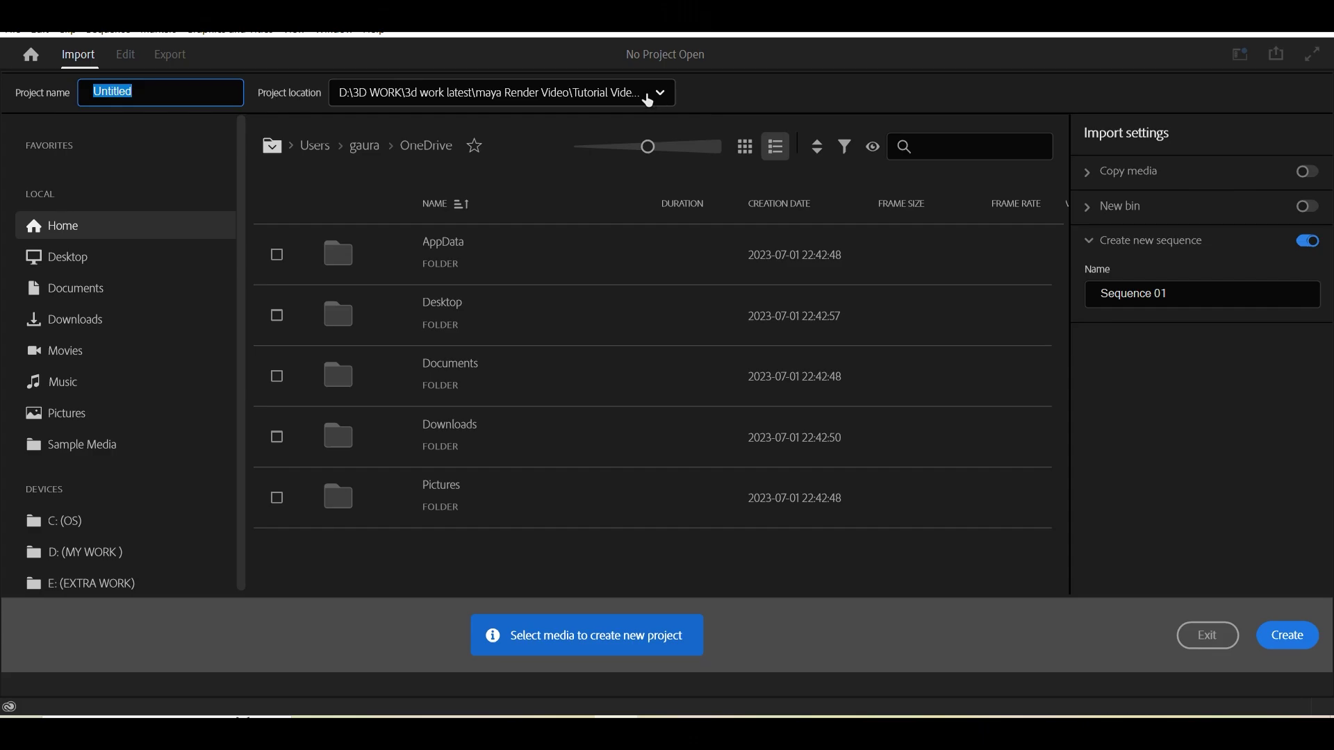
Set the project location inside the News paper effect Video folder on drive E: and name the project "News Papaer Effect"
{"action": "left_click", "coordinate": [647, 101]}
{"action": "left_click", "coordinate": [467, 290]}
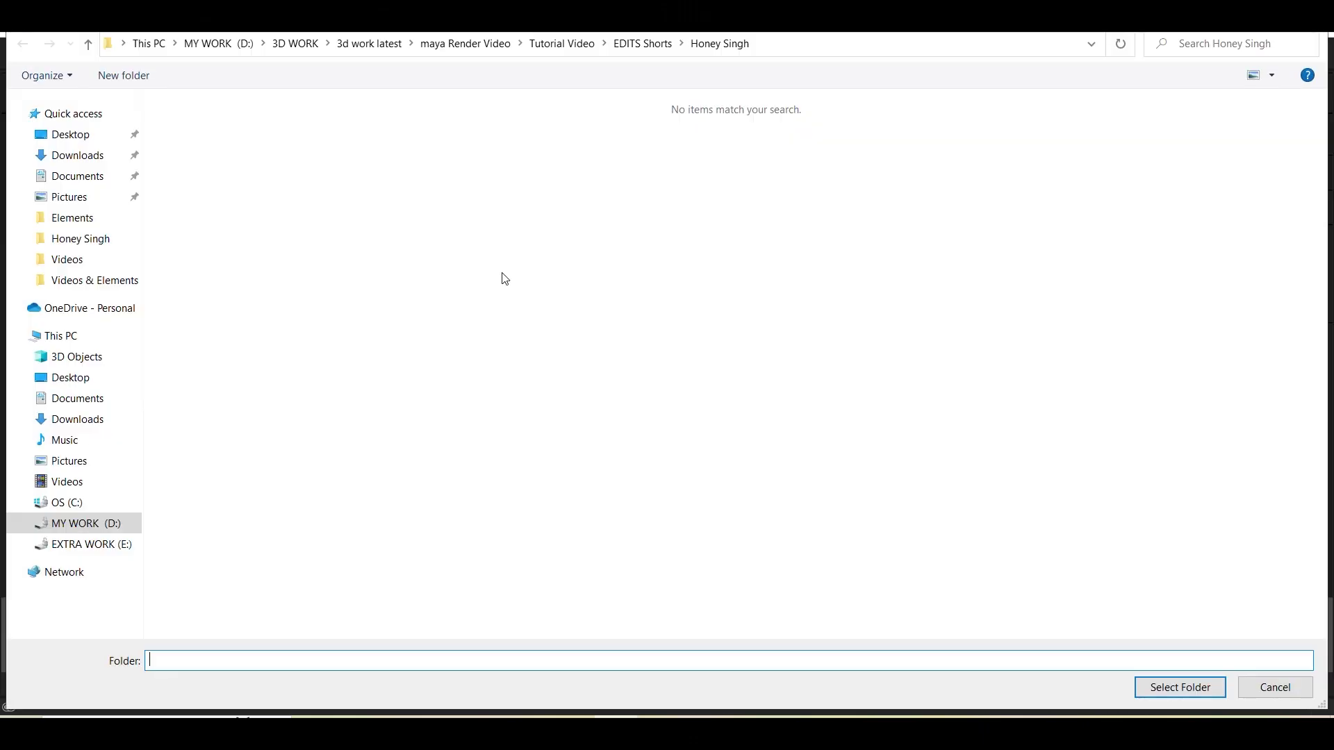
{"action": "left_click", "coordinate": [104, 256]}
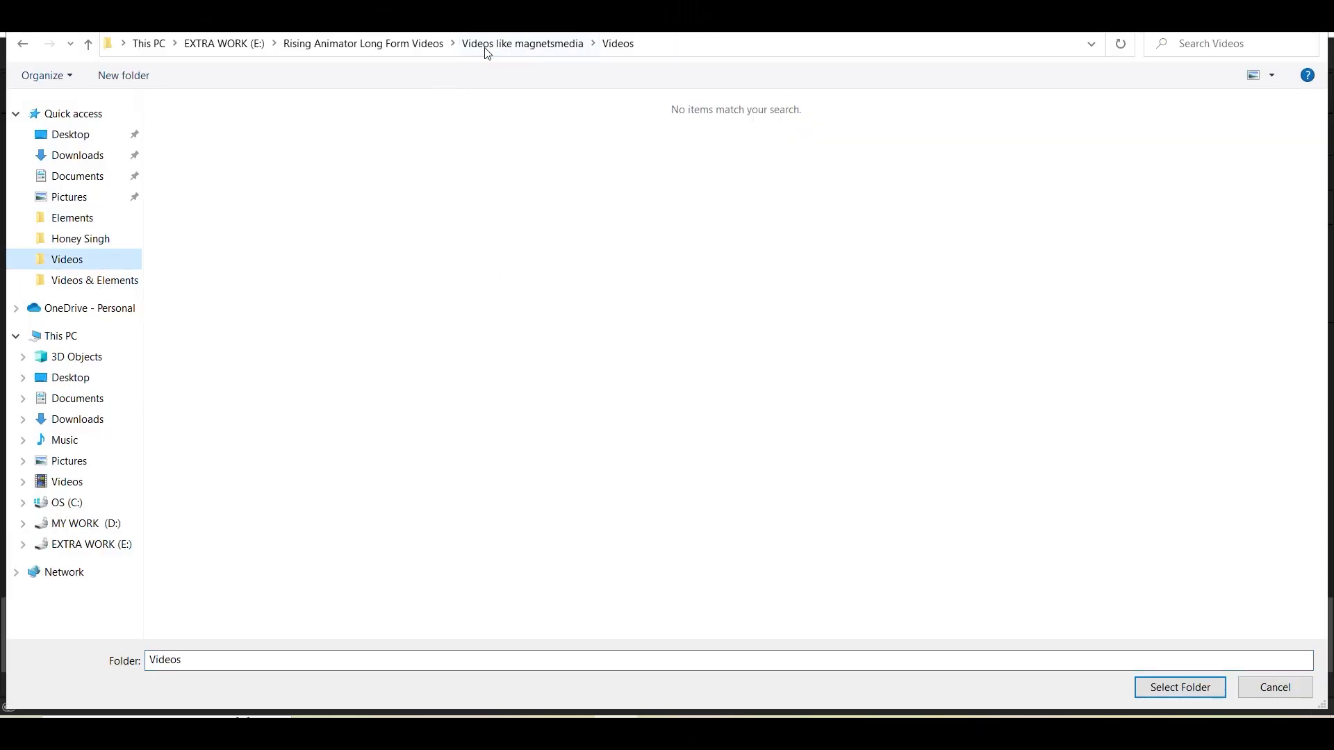
{"action": "left_click", "coordinate": [440, 46]}
{"action": "left_click", "coordinate": [269, 168]}
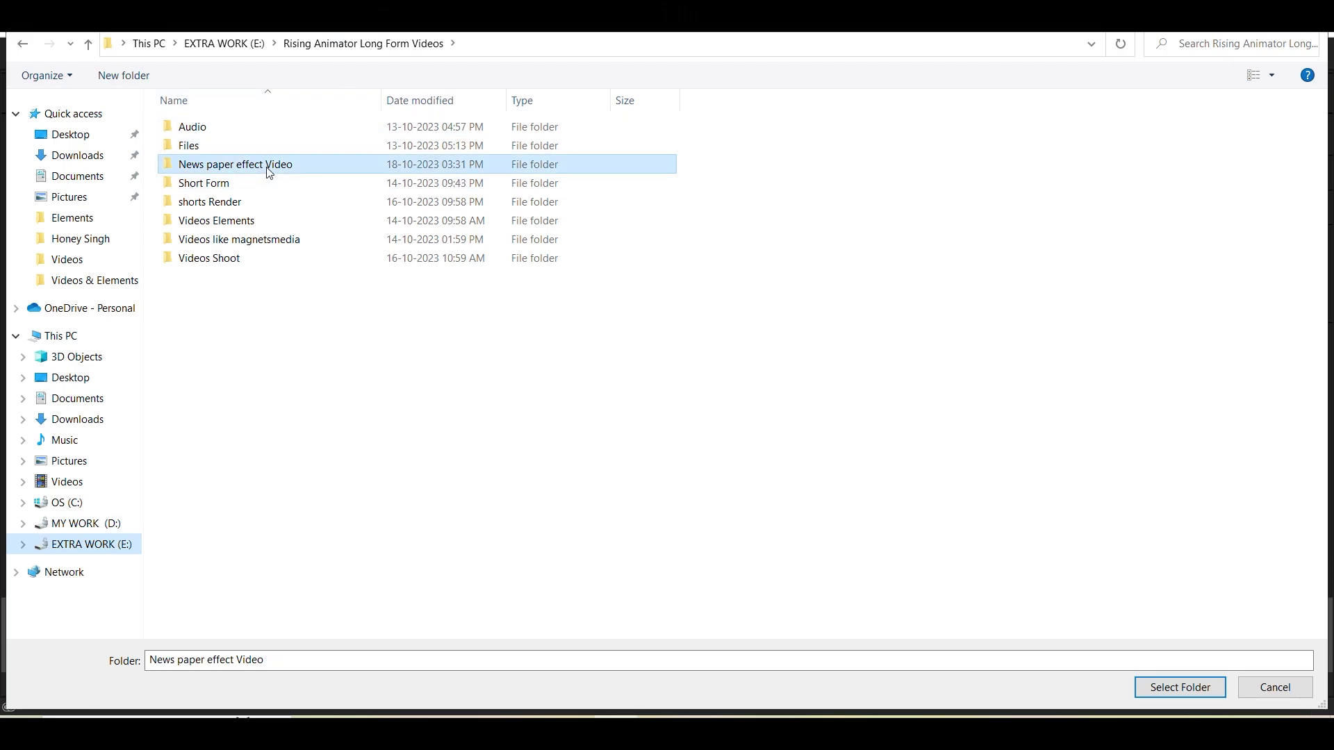
{"action": "double_click", "coordinate": [268, 167]}
{"action": "double_click", "coordinate": [259, 145]}
{"action": "left_click", "coordinate": [1180, 687]}
{"action": "left_click", "coordinate": [197, 94]}
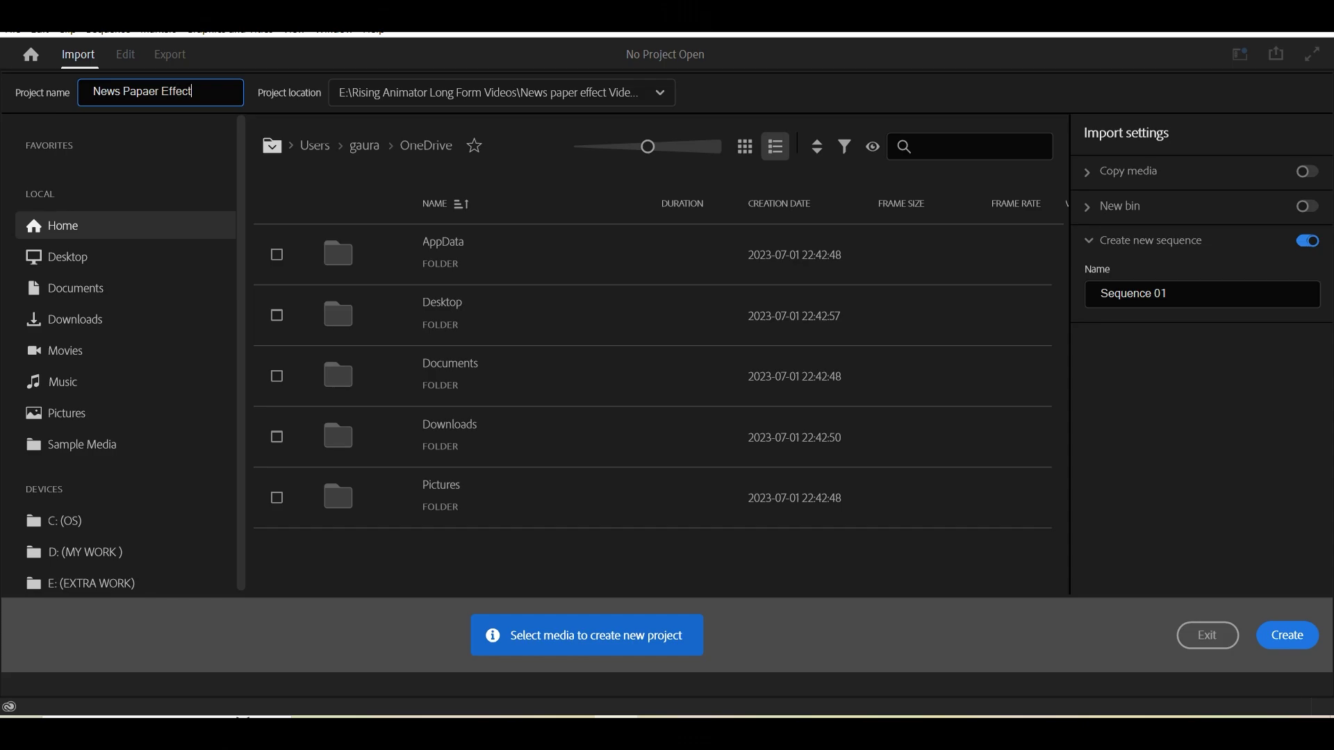
Import the overlay videos, logo, article screenshots and crumpled paper image from the Elements folder into the project
{"action": "left_click_drag", "start_coordinate": [910, 302], "coordinate": [153, 99]}
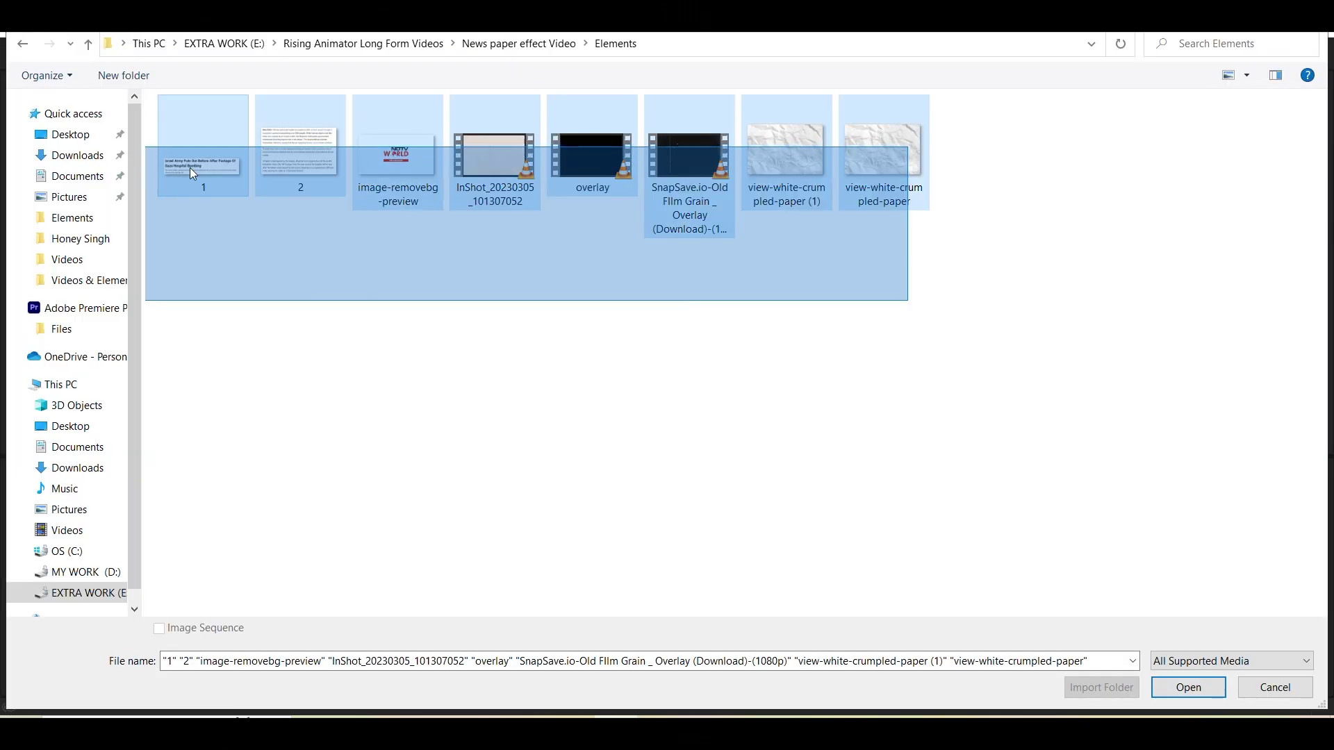
{"action": "left_click_drag", "start_coordinate": [798, 302], "coordinate": [213, 152]}
{"action": "key", "text": "Return"}
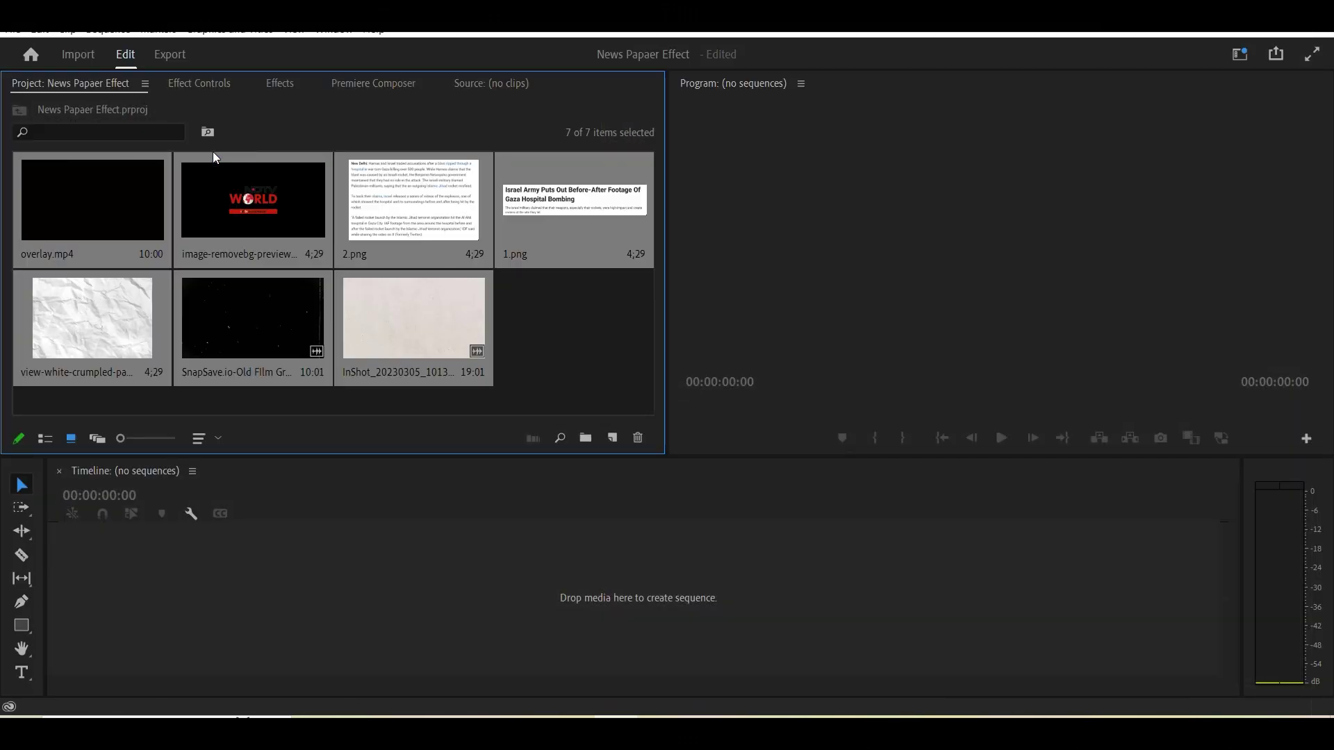
Create a new sequence named "News Paper Effect" with the DSLR 1080p30 preset
{"action": "right_click", "coordinate": [558, 358]}
{"action": "mouse_move", "coordinate": [597, 423]}
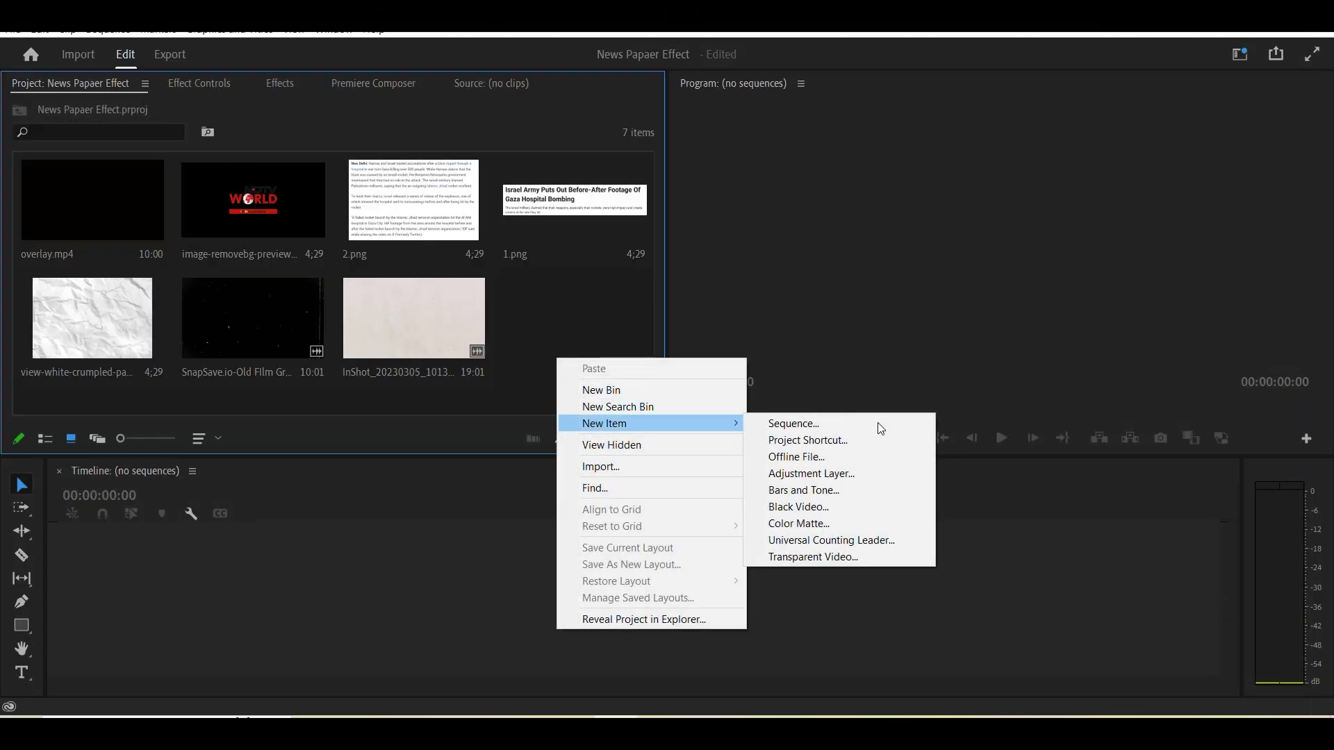
{"action": "left_click", "coordinate": [877, 421]}
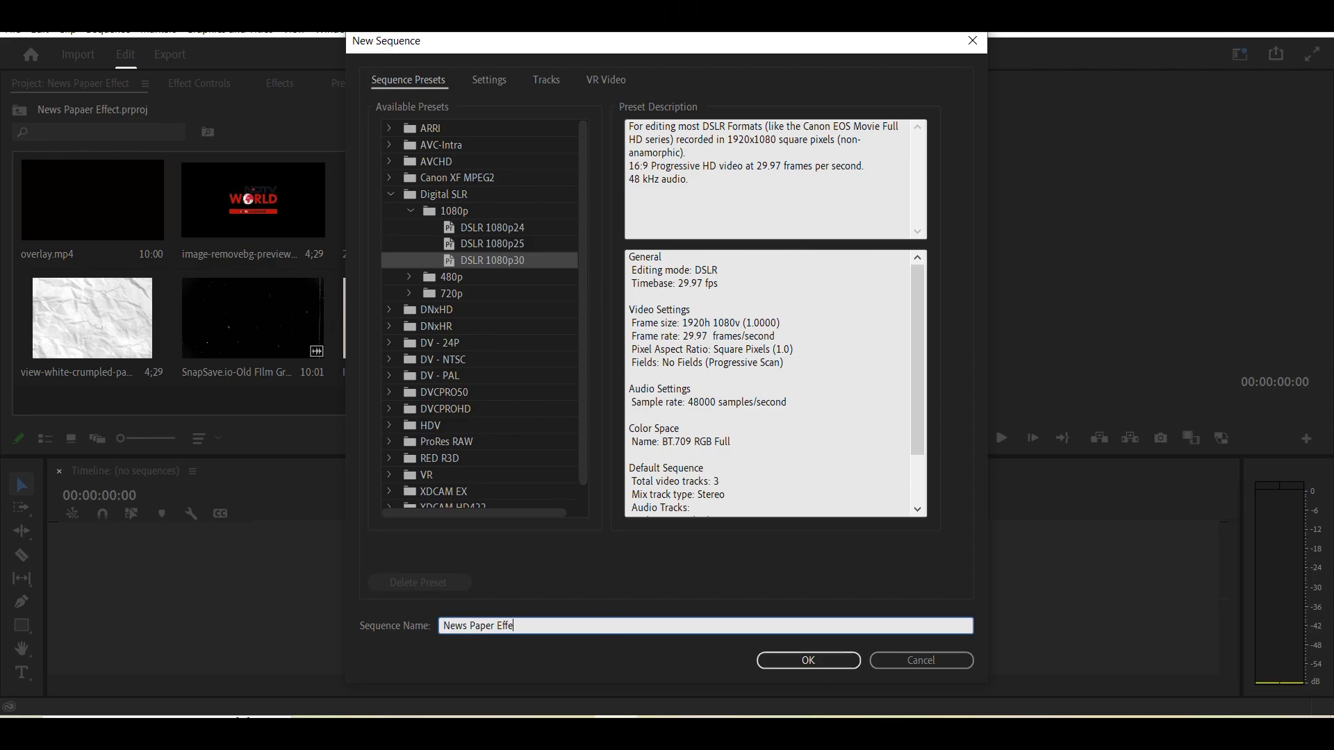
{"action": "type", "text": "ct"}
{"action": "key", "text": "Return"}
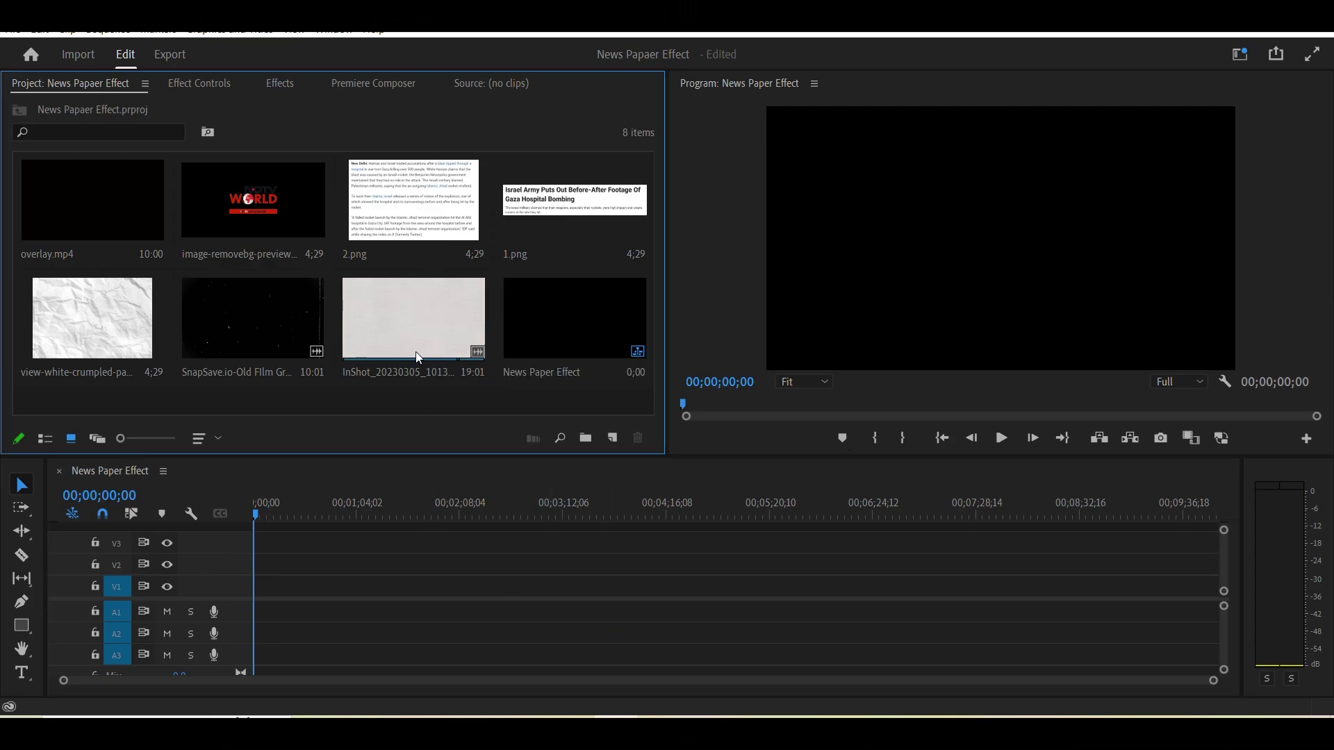
Place the crumpled paper image at the start of track V1 and extend it to about 42 seconds
{"action": "left_click", "coordinate": [382, 360]}
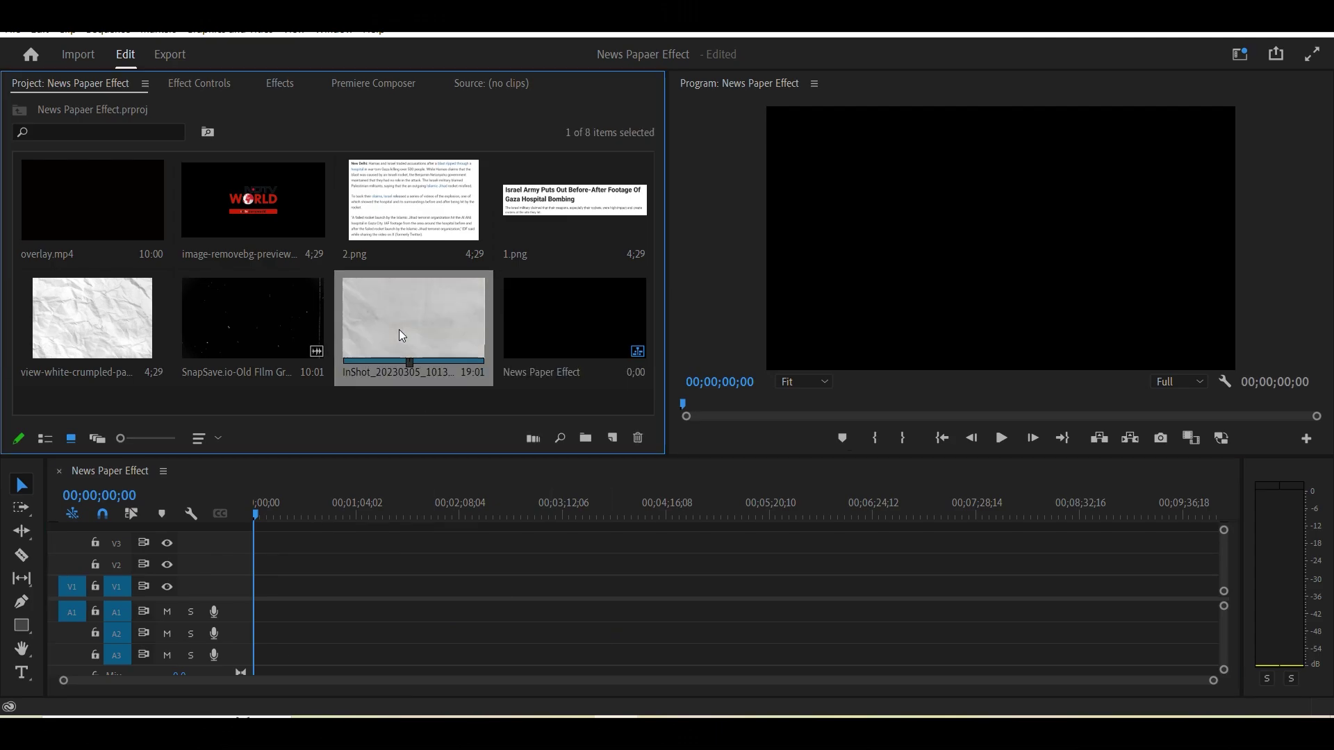
{"action": "left_click_drag", "start_coordinate": [108, 340], "coordinate": [271, 589]}
{"action": "left_click_drag", "start_coordinate": [261, 587], "coordinate": [322, 587]}
{"action": "key", "text": "="}
{"action": "key", "text": "="}
{"action": "key", "text": "="}
Try setting the crumpled paper clip on V1 to the frame size, and undo the change
{"action": "right_click", "coordinate": [321, 589]}
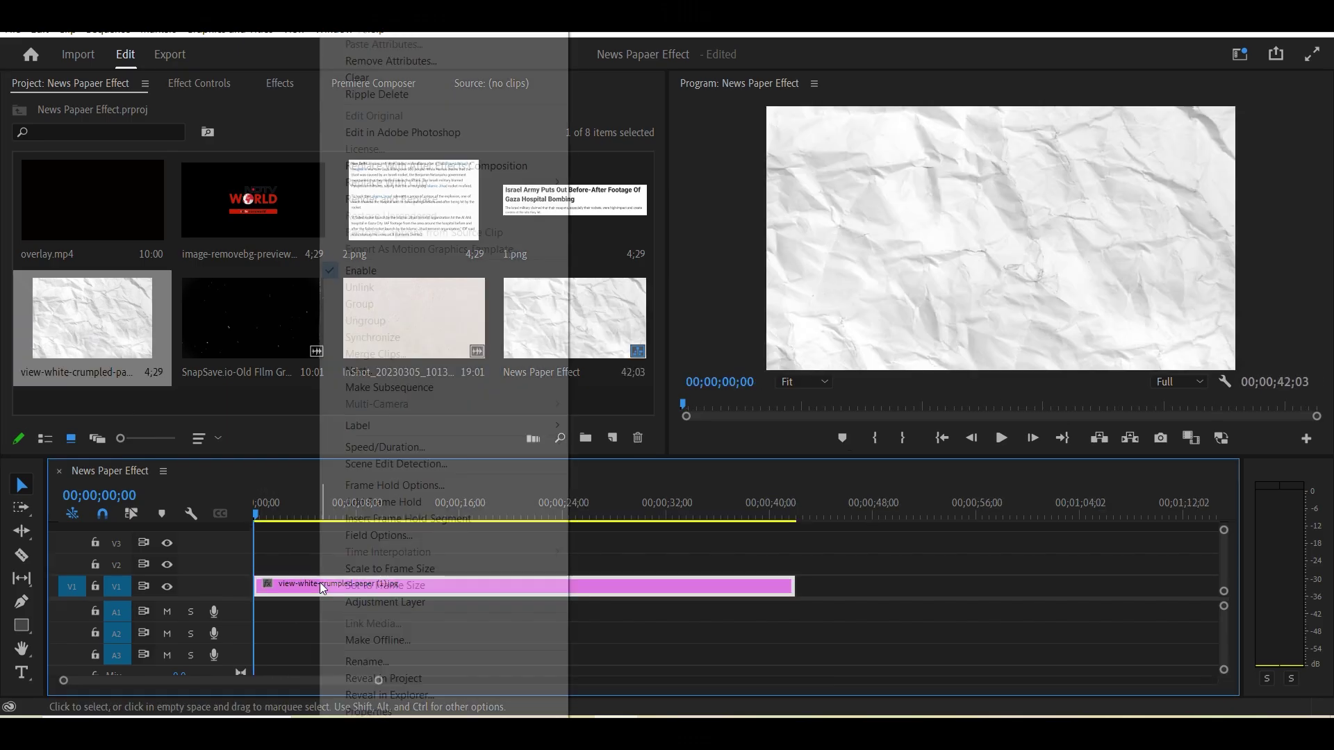
{"action": "left_click", "coordinate": [387, 590]}
{"action": "key", "text": "ctrl+z"}
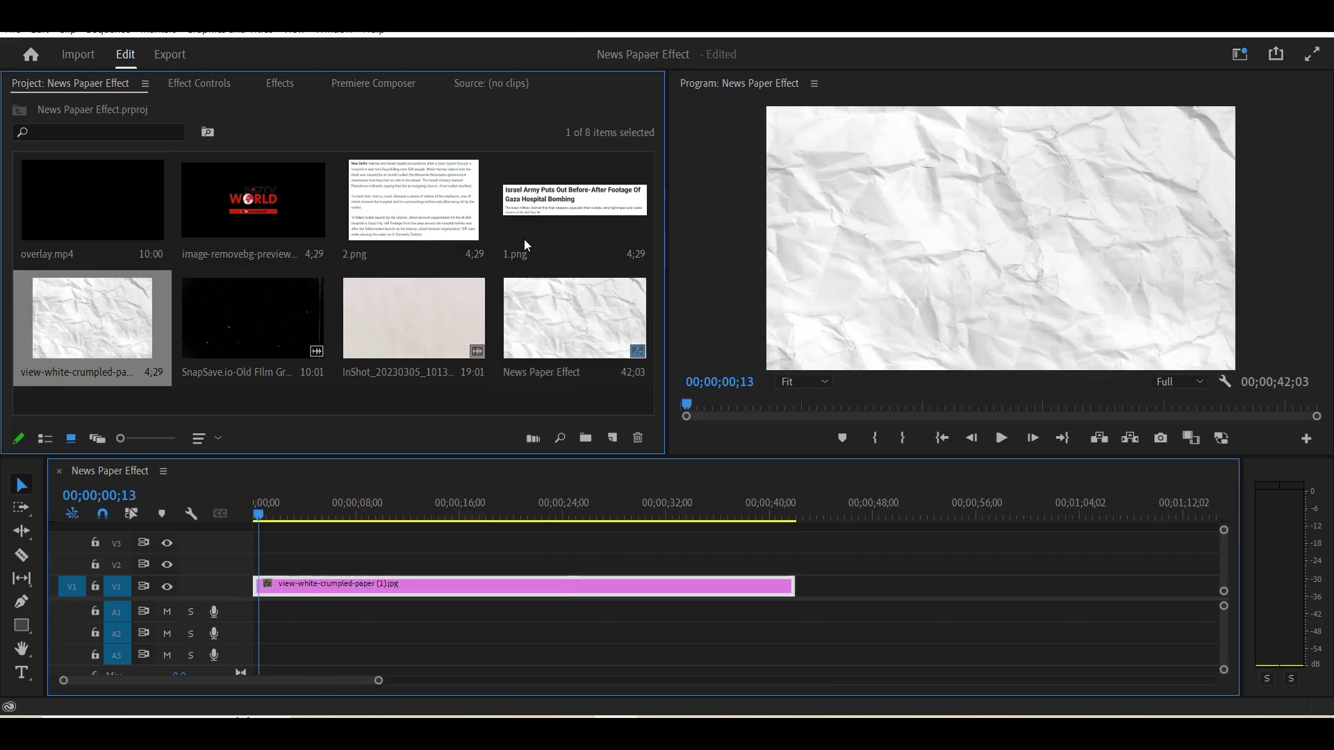
Stack 2.png on V2, 1.png on V3 and the logo image on V4 above the crumpled paper, starting at about 00;00;00;13
{"action": "left_click_drag", "start_coordinate": [574, 208], "coordinate": [303, 535]}
{"action": "left_click_drag", "start_coordinate": [413, 205], "coordinate": [291, 575]}
{"action": "left_click_drag", "start_coordinate": [253, 205], "coordinate": [292, 557]}
{"action": "left_click", "coordinate": [324, 514]}
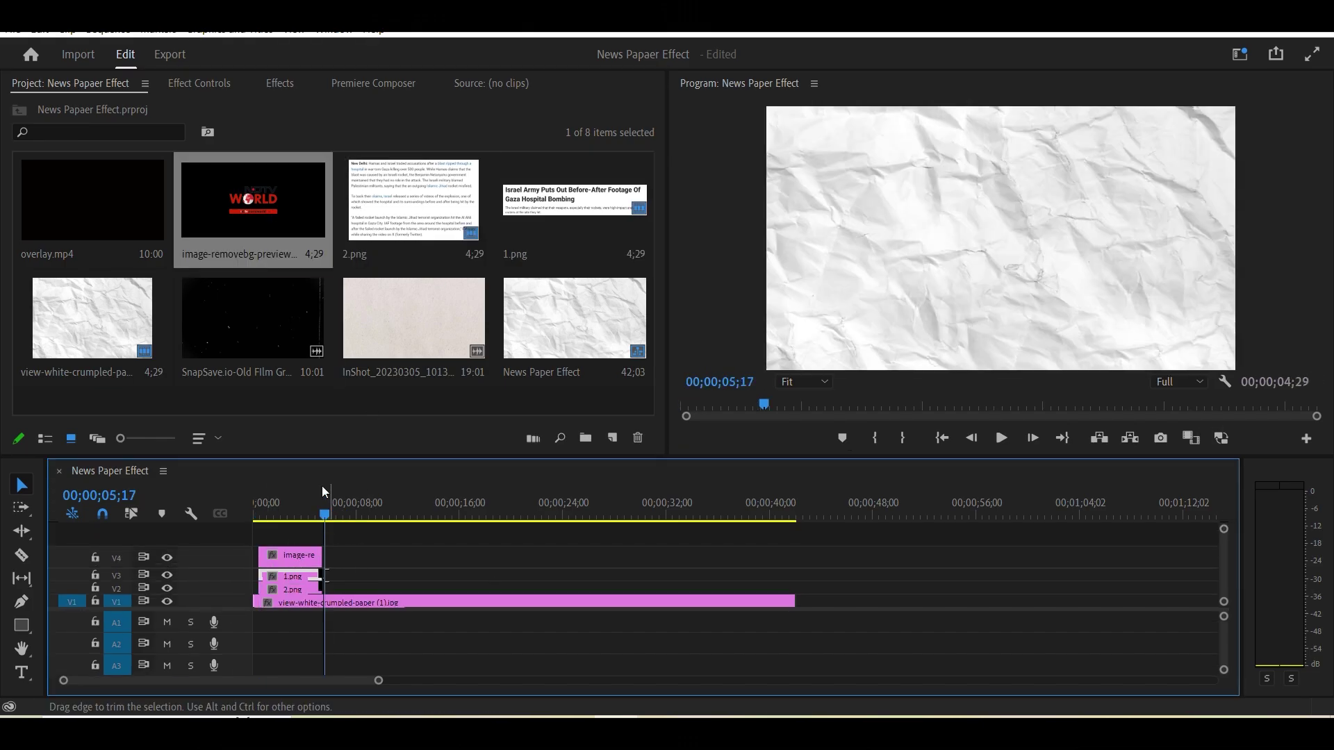
{"action": "left_click", "coordinate": [290, 505]}
{"action": "scroll", "coordinate": [323, 561], "scroll_direction": "up", "scroll_amount": 3}
{"action": "scroll", "coordinate": [392, 556], "scroll_direction": "up", "scroll_amount": 2}
{"action": "scroll", "coordinate": [349, 575], "scroll_direction": "up", "scroll_amount": 2}
{"action": "left_click_drag", "start_coordinate": [792, 456], "coordinate": [792, 484]}
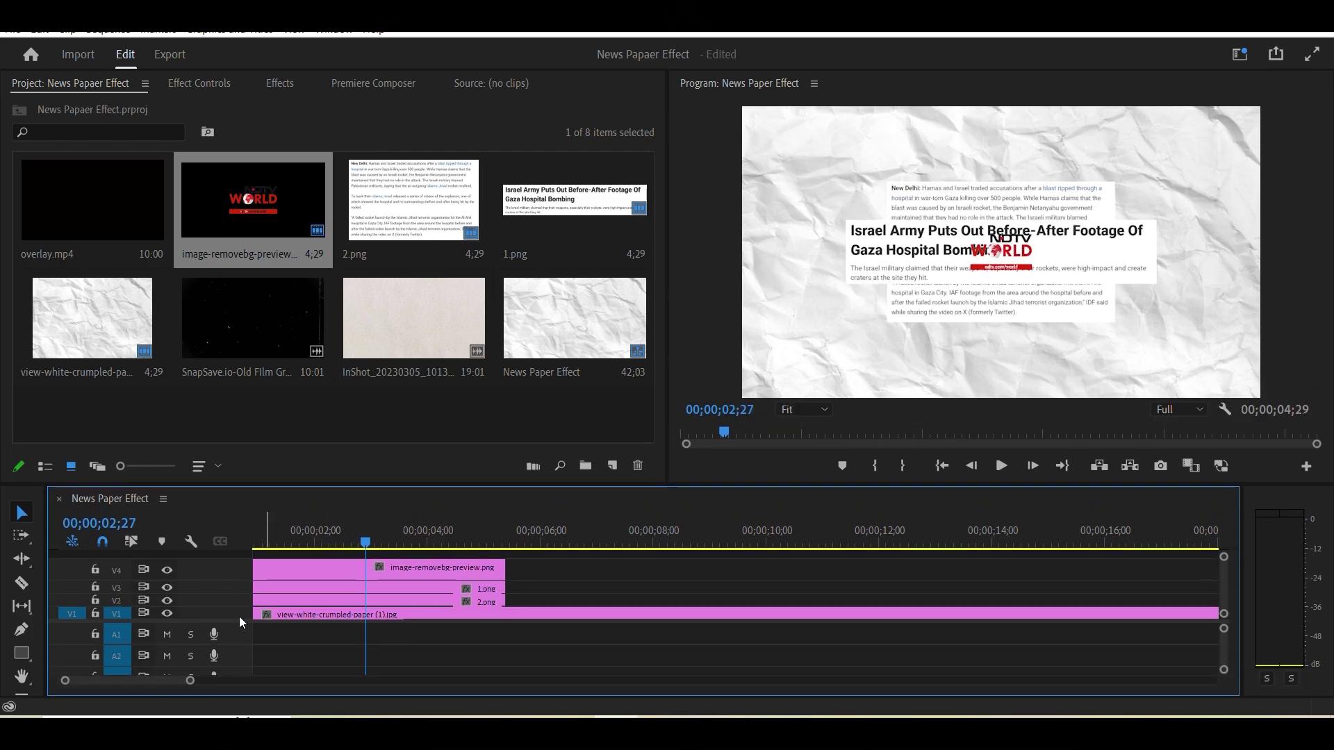
{"action": "left_click_drag", "start_coordinate": [241, 621], "coordinate": [241, 651]}
{"action": "left_click_drag", "start_coordinate": [66, 686], "coordinate": [60, 685]}
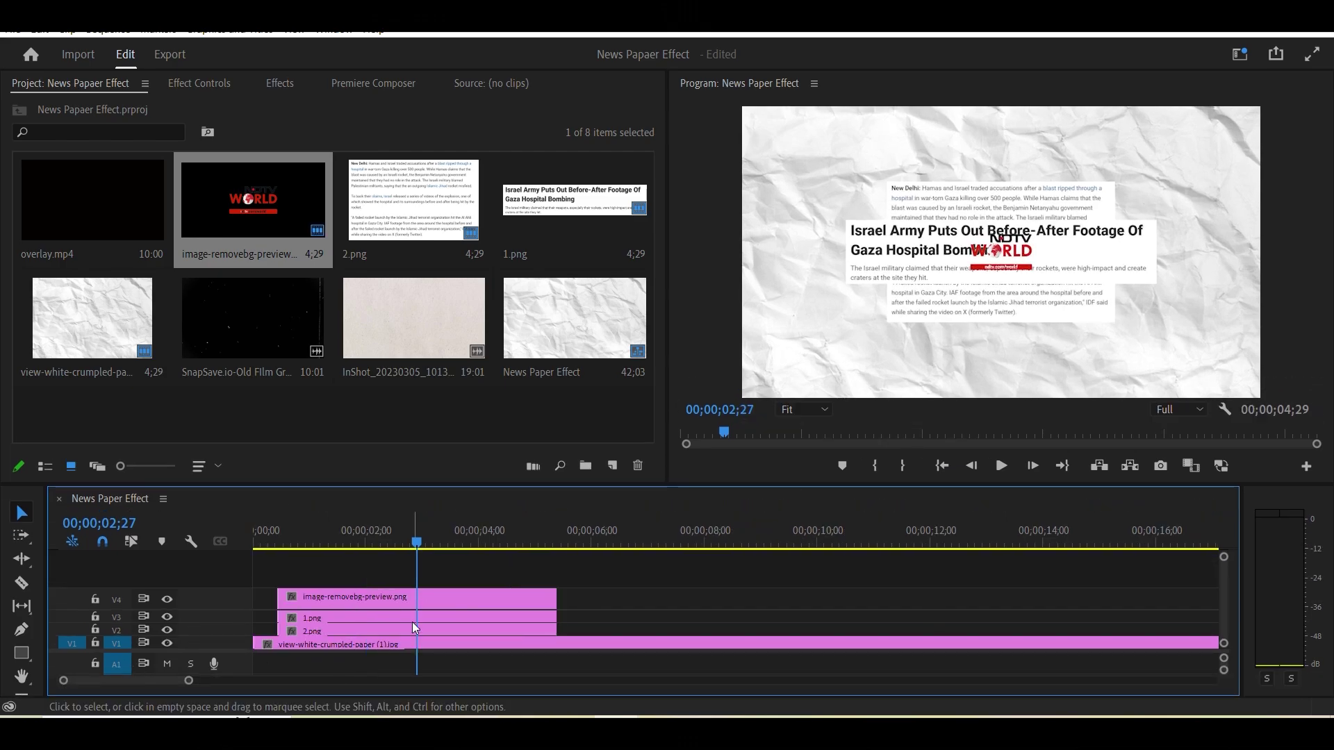
Move the 1.png headline up in the frame to position 960, 327.9
{"action": "left_click", "coordinate": [415, 619]}
{"action": "left_click", "coordinate": [1123, 258]}
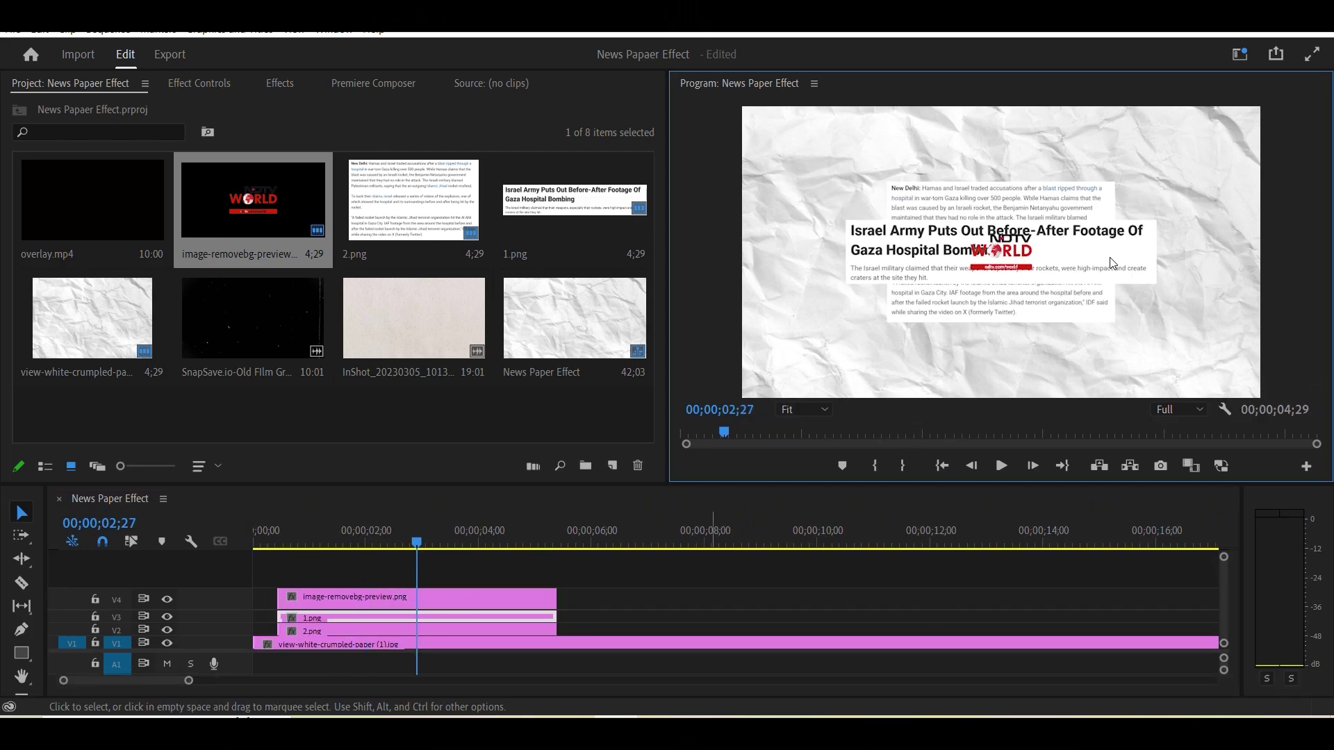
{"action": "left_click", "coordinate": [206, 84]}
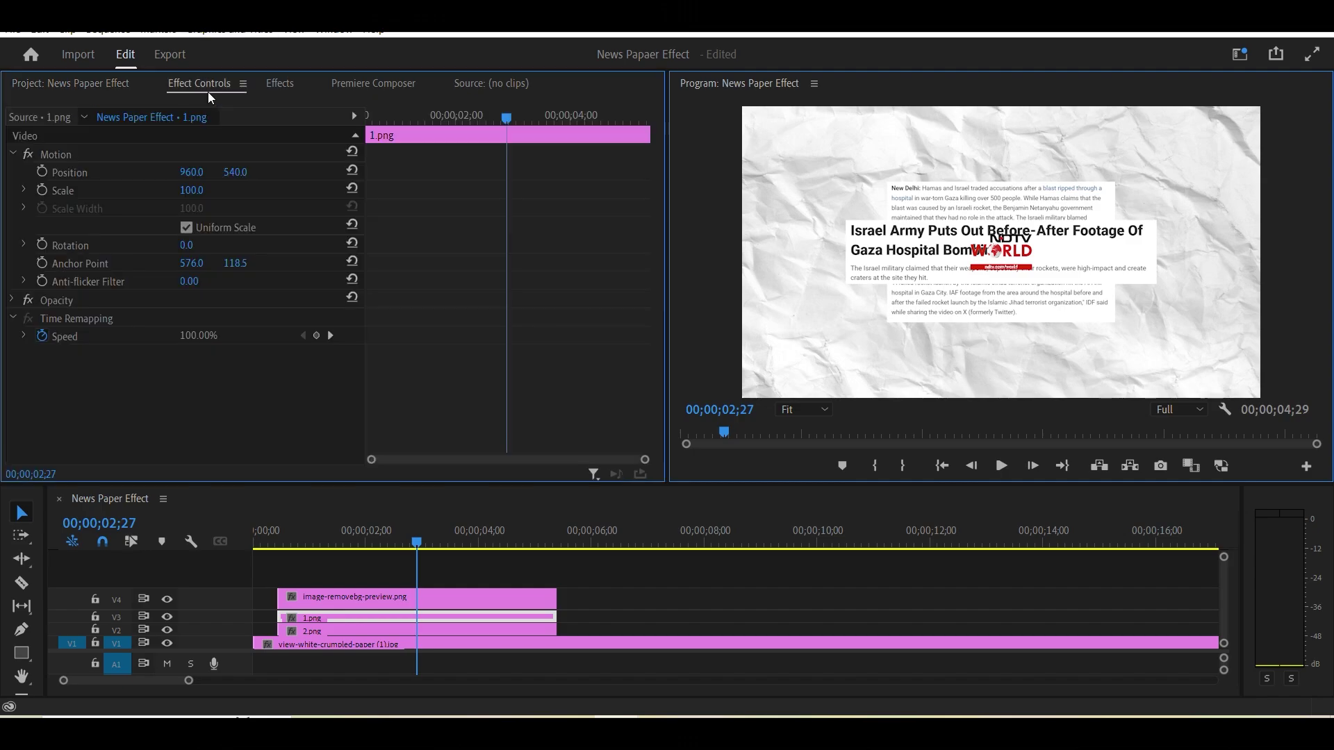
{"action": "left_click", "coordinate": [111, 154]}
{"action": "left_click_drag", "start_coordinate": [1088, 250], "coordinate": [1088, 192]}
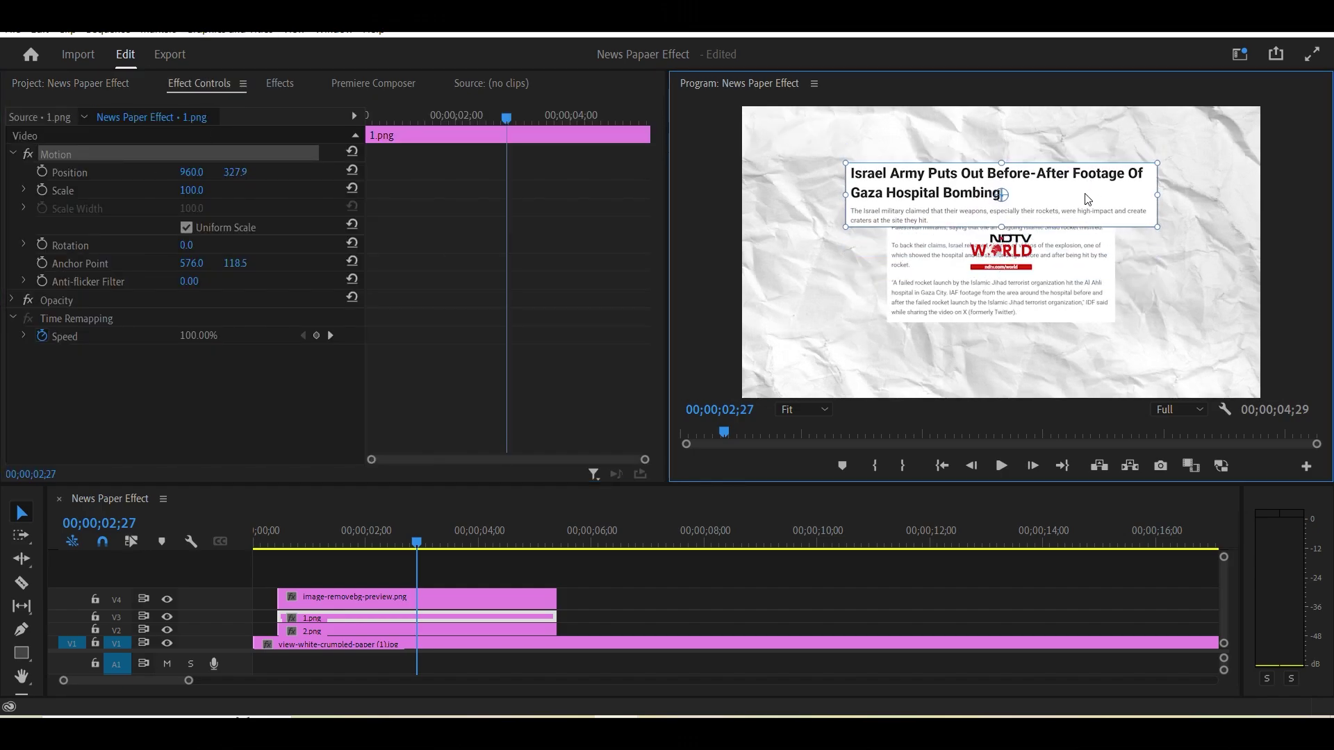
Place the logo above the headline's left end and move the 2.png article text down beneath the headline
{"action": "left_click", "coordinate": [1075, 269]}
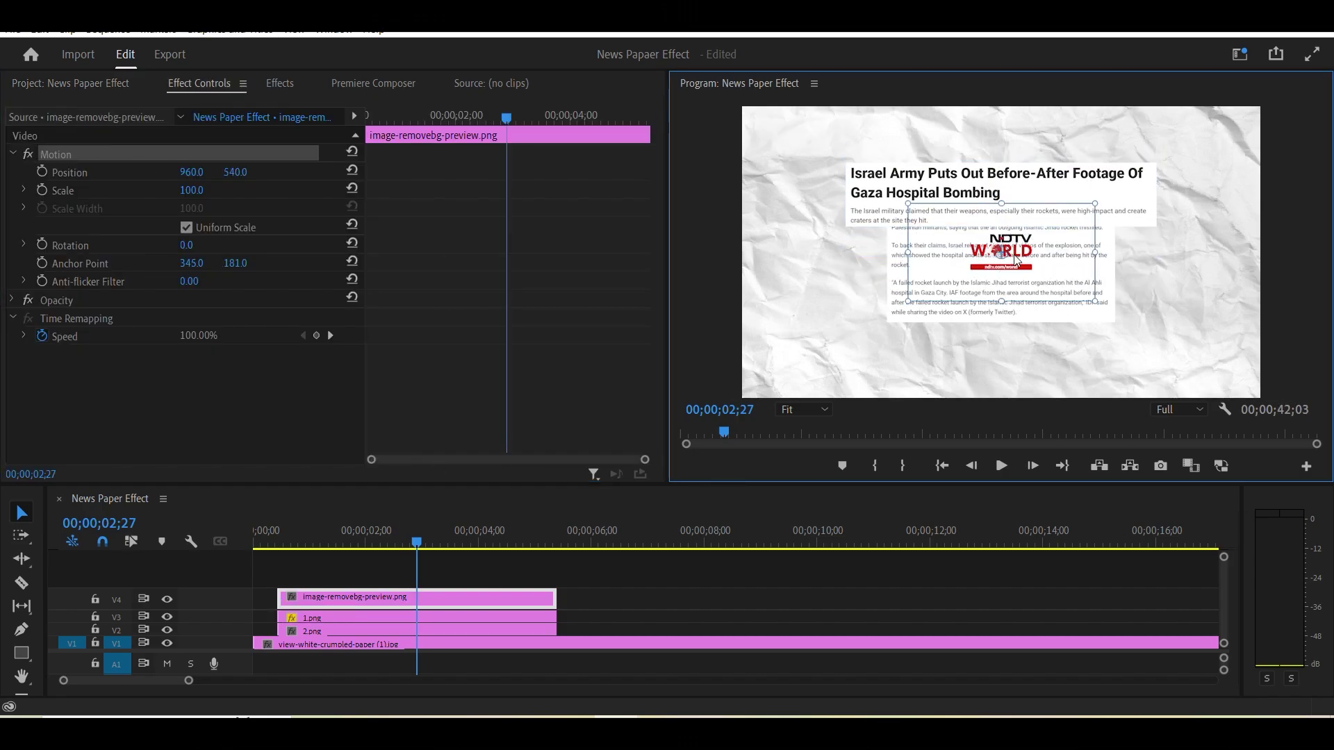
{"action": "left_click_drag", "start_coordinate": [1014, 256], "coordinate": [889, 147]}
{"action": "left_click_drag", "start_coordinate": [1051, 308], "coordinate": [1051, 352]}
{"action": "left_click", "coordinate": [1127, 298]}
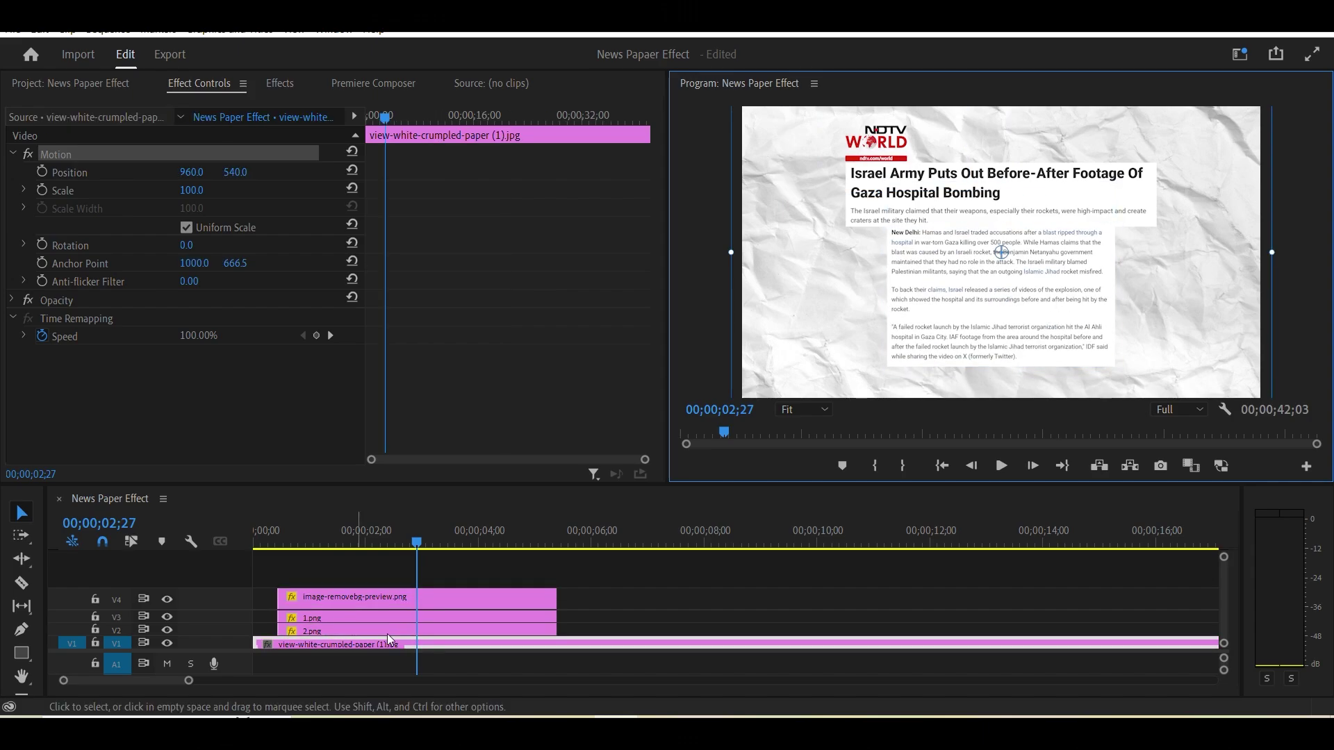
{"action": "left_click", "coordinate": [388, 633]}
{"action": "left_click", "coordinate": [417, 618]}
{"action": "left_click", "coordinate": [473, 599]}
{"action": "left_click", "coordinate": [576, 614]}
Enlarge the 2.png article text to the headline's width and align it directly beneath the headline at position 960, 790.7
{"action": "left_click", "coordinate": [992, 229]}
{"action": "mouse_move", "coordinate": [1114, 295]}
{"action": "left_mouse_down"}
{"action": "mouse_move", "coordinate": [1156, 295]}
{"action": "mouse_move", "coordinate": [1103, 290]}
{"action": "left_mouse_up"}
{"action": "key", "text": "grave"}
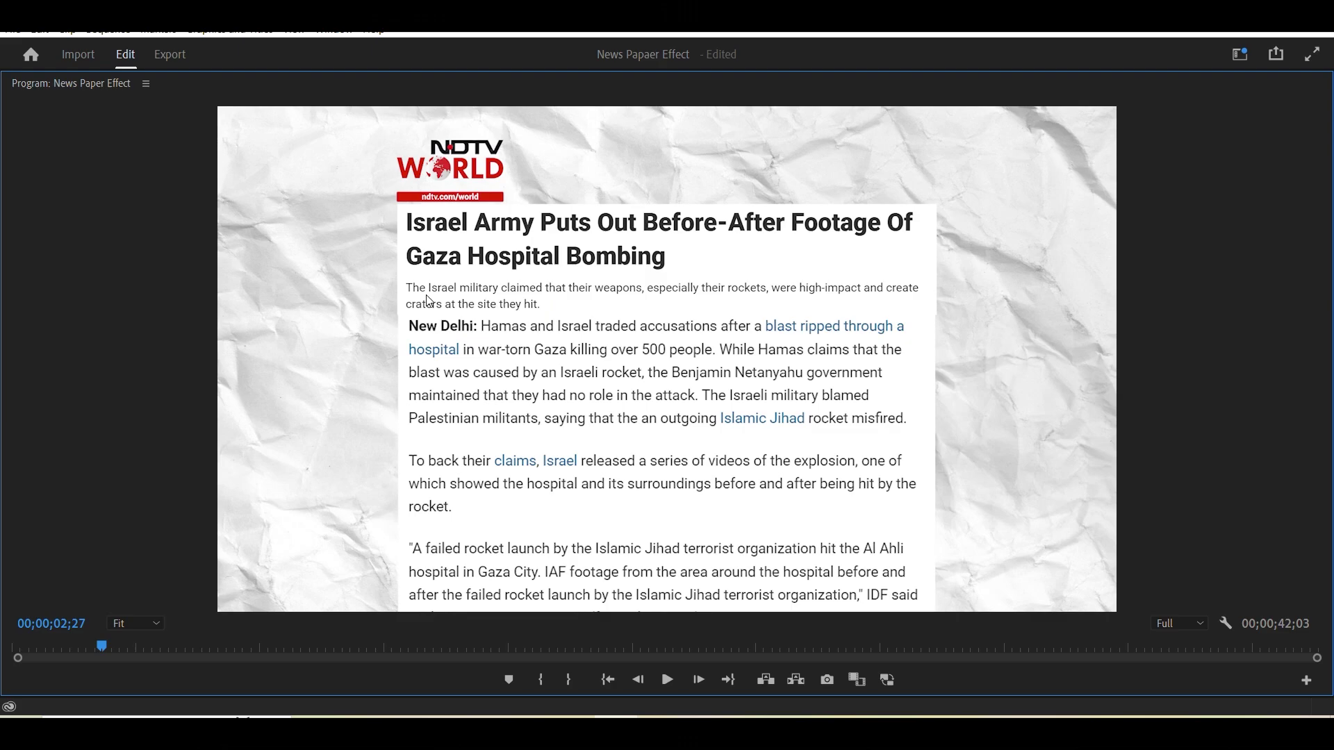
{"action": "key", "text": "grave"}
{"action": "key", "text": "grave"}
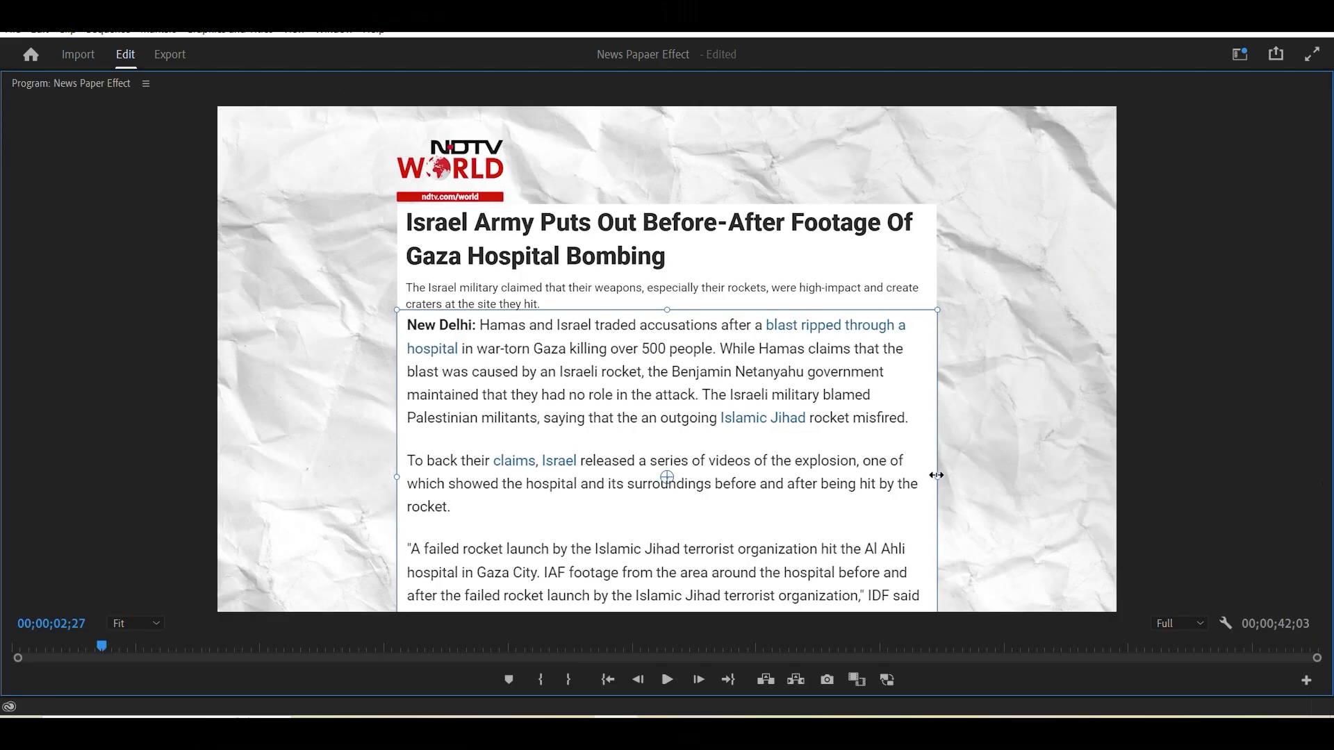
{"action": "key", "text": "grave"}
Fine-tune the 2.png article text's scale to 136.2 and raise the logo to a vertical position of 125.2
{"action": "left_click", "coordinate": [55, 155]}
{"action": "left_click", "coordinate": [192, 190]}
{"action": "type", "text": "136"}
{"action": "key", "text": "Return"}
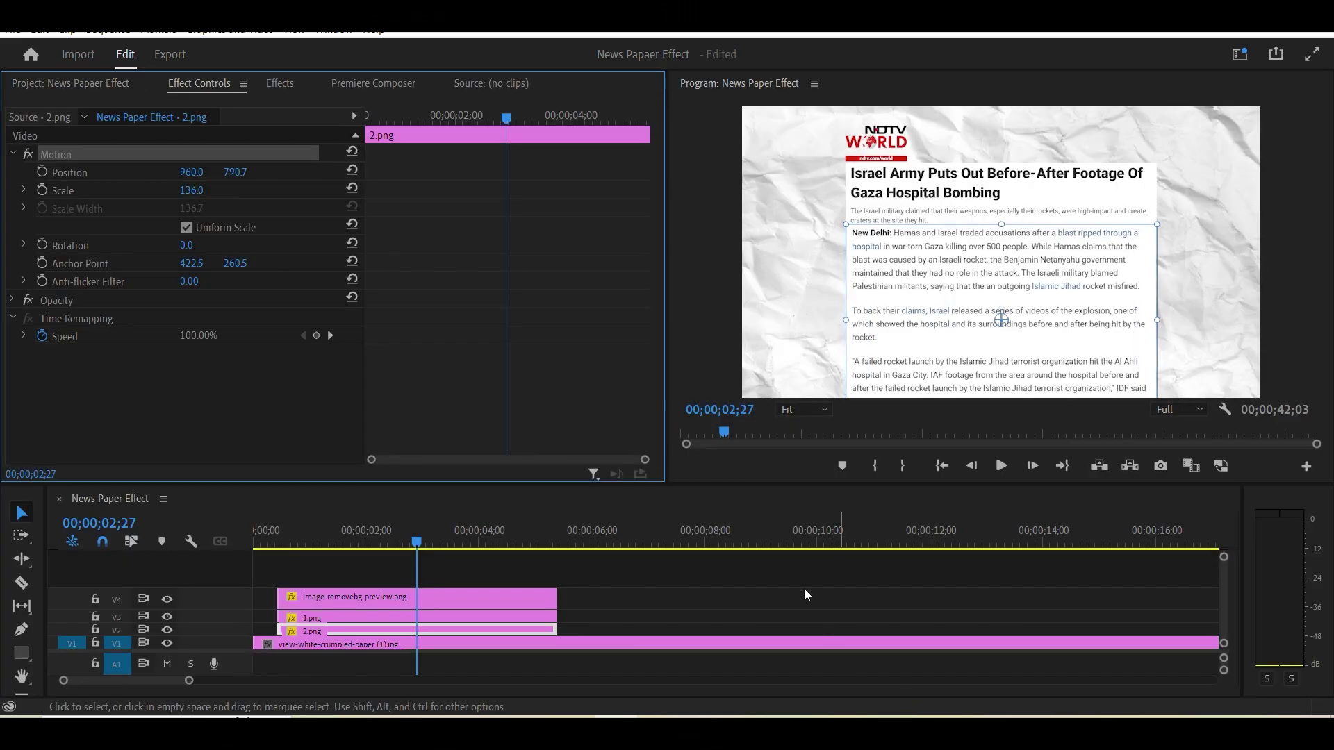
{"action": "key", "text": "grave"}
{"action": "key", "text": "grave"}
{"action": "left_click", "coordinate": [198, 189]}
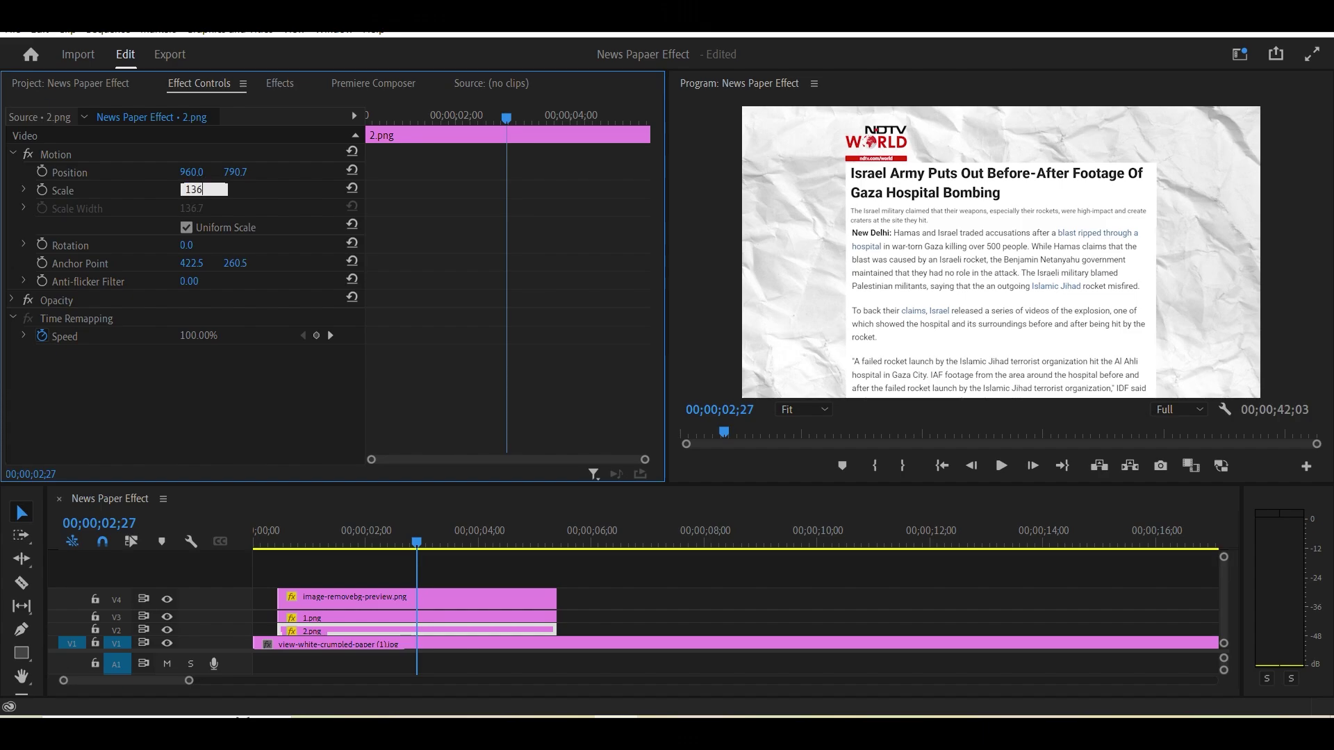
{"action": "key", "text": "grave"}
{"action": "key", "text": "grave"}
{"action": "left_click", "coordinate": [416, 597]}
{"action": "left_click_drag", "start_coordinate": [241, 173], "coordinate": [232, 172]}
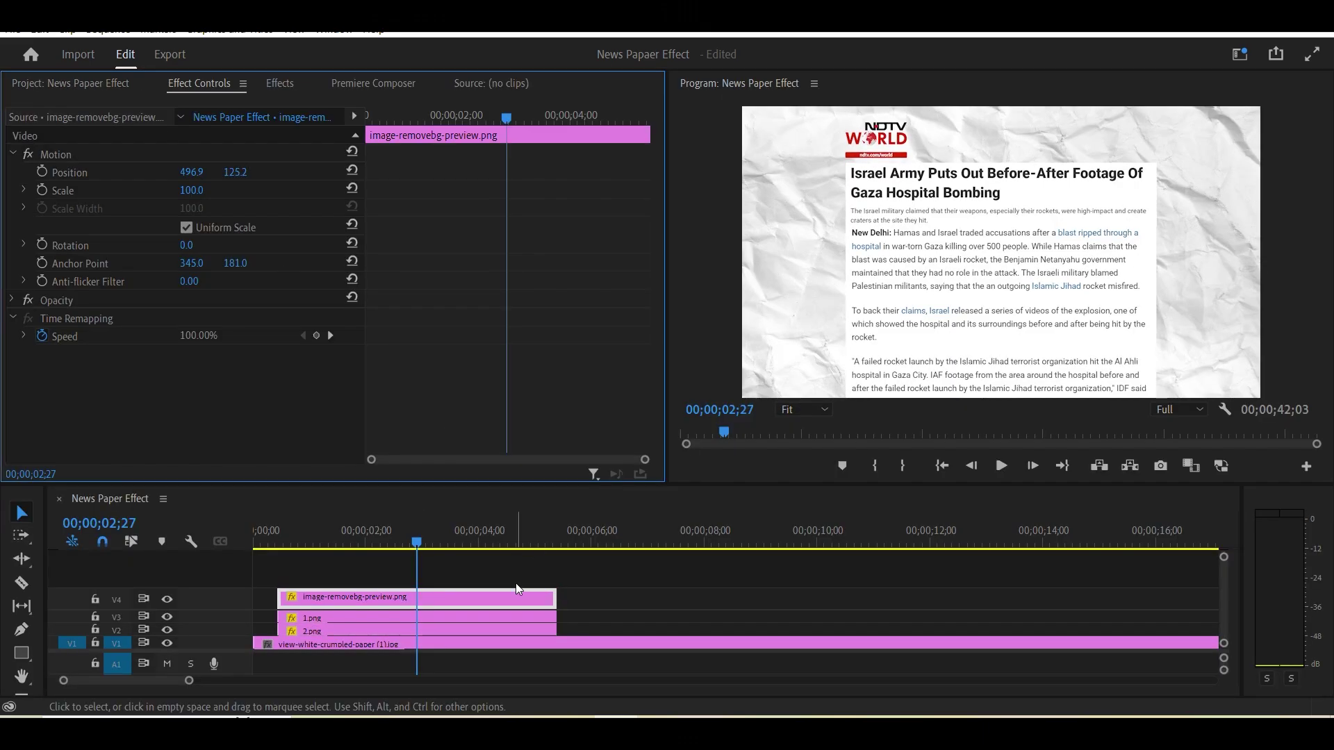
Set the blend mode of 1.png and 2.png to Multiply and check the blended text at enlarged view
{"action": "left_click", "coordinate": [417, 617]}
{"action": "left_click", "coordinate": [8, 304]}
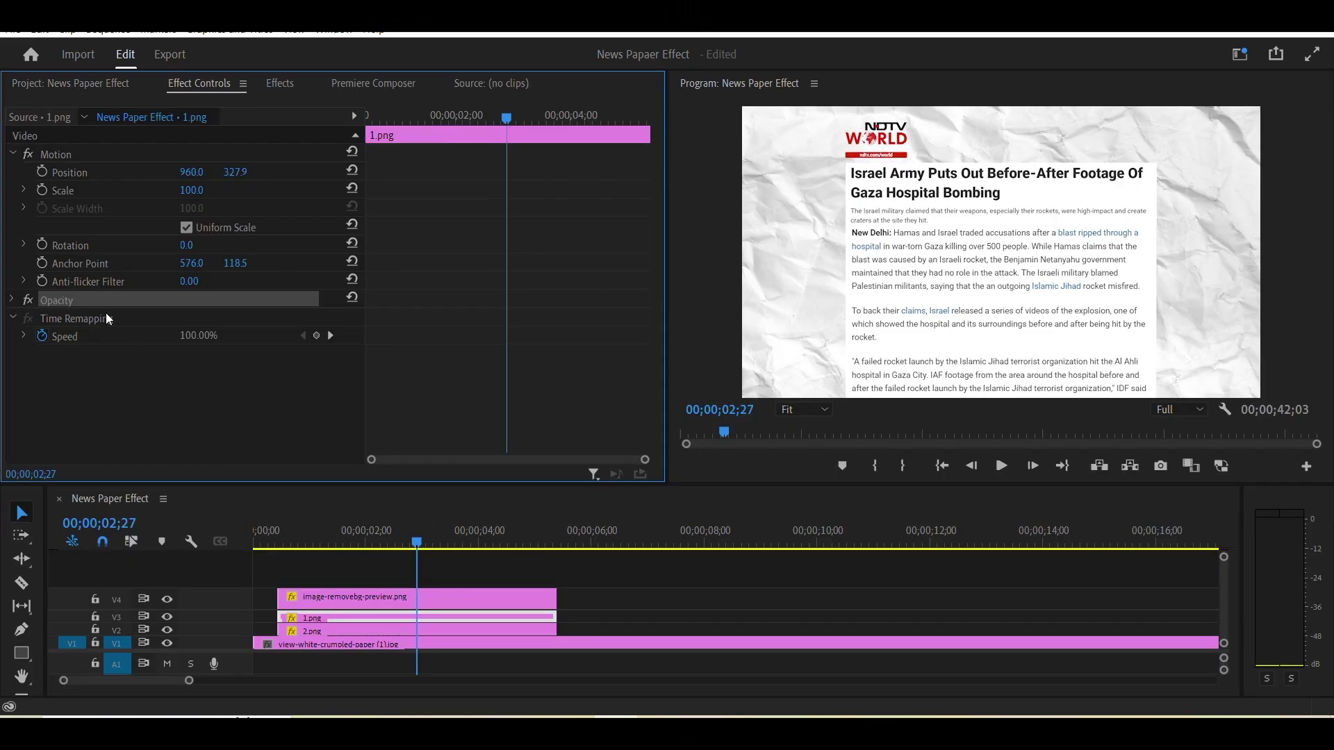
{"action": "left_click", "coordinate": [10, 300]}
{"action": "left_click", "coordinate": [199, 353]}
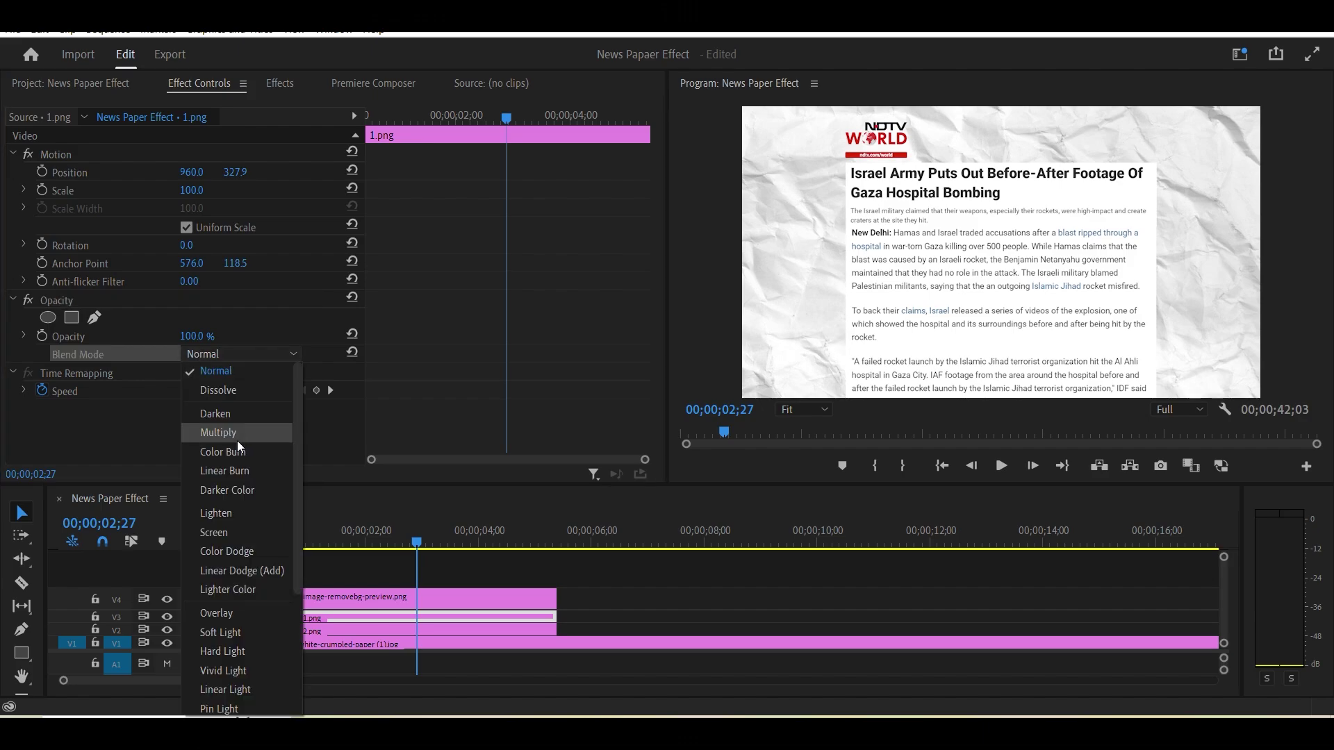
{"action": "left_click", "coordinate": [236, 440]}
{"action": "left_click", "coordinate": [330, 631]}
{"action": "left_click", "coordinate": [239, 353]}
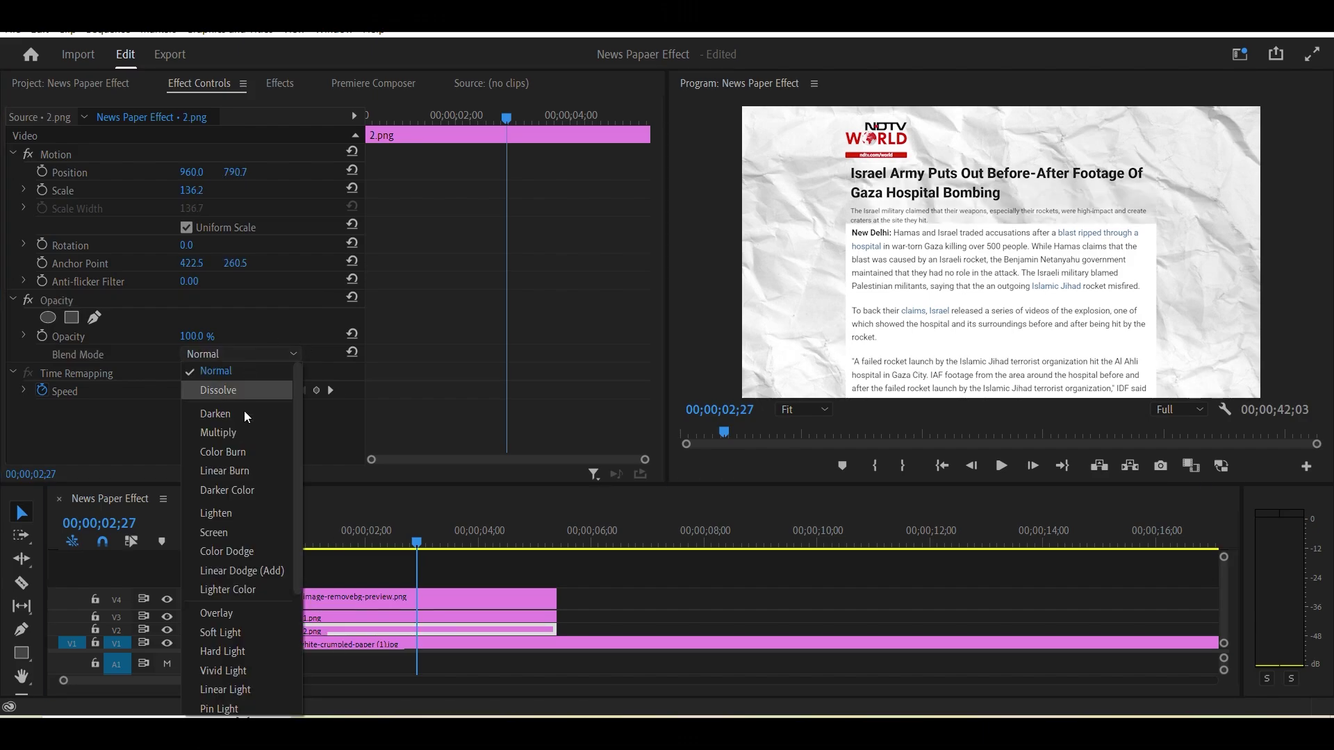
{"action": "left_click", "coordinate": [243, 429]}
{"action": "key", "text": "grave"}
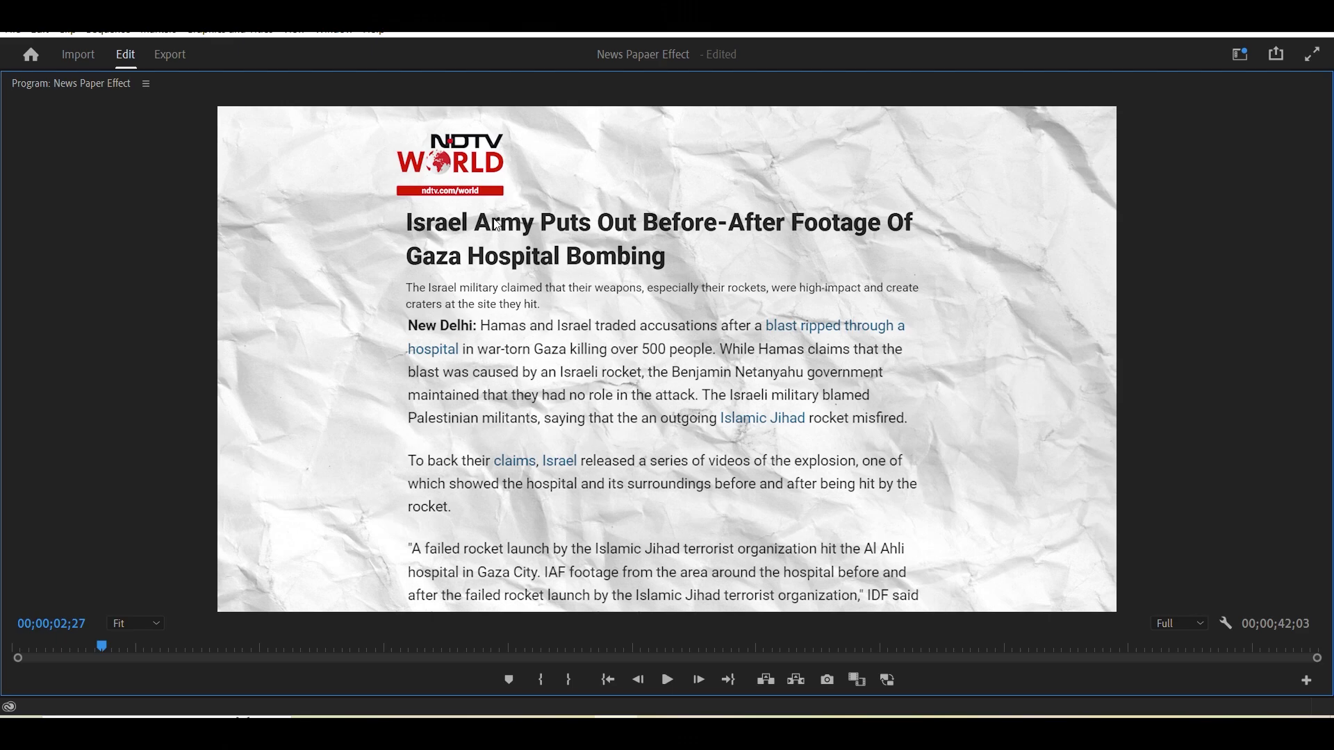
{"action": "key", "text": "grave"}
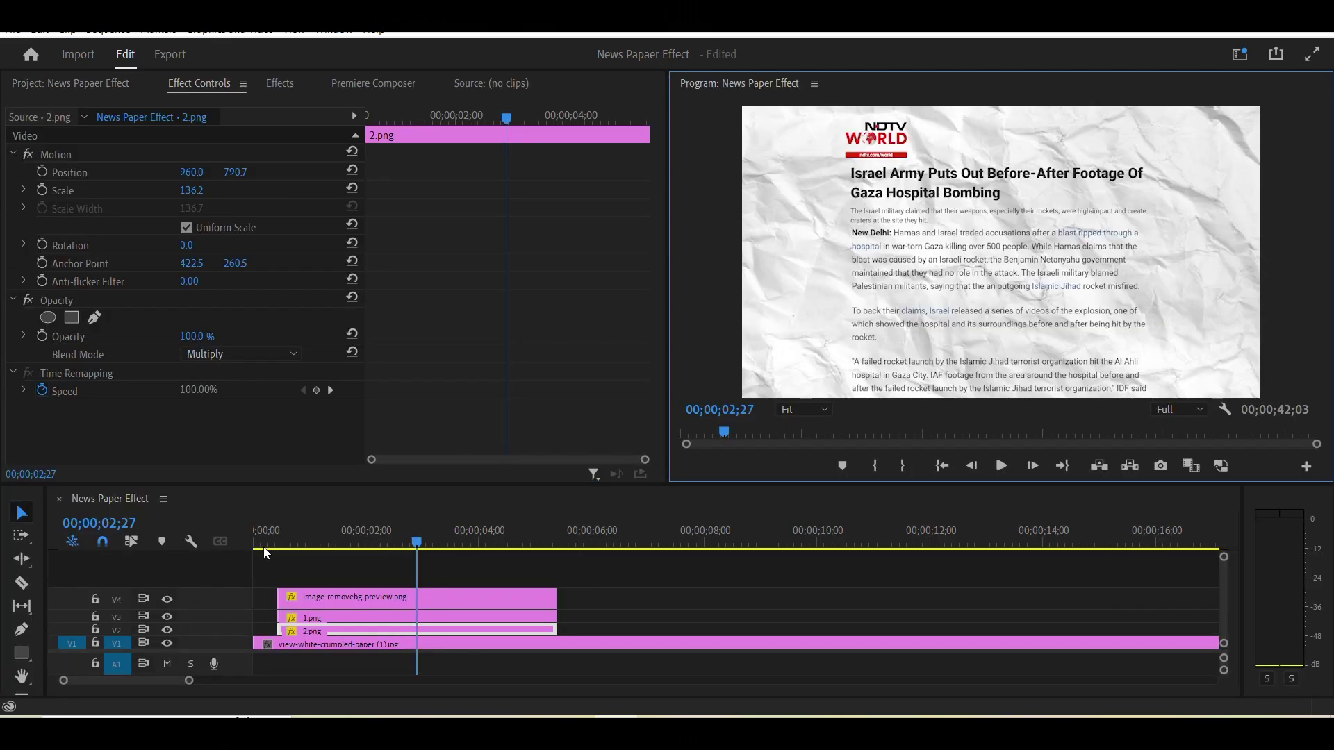
Move the logo, 1.png and 2.png clips up one track together to free V2
{"action": "left_click", "coordinate": [279, 531]}
{"action": "key", "text": "space"}
{"action": "key", "text": "space"}
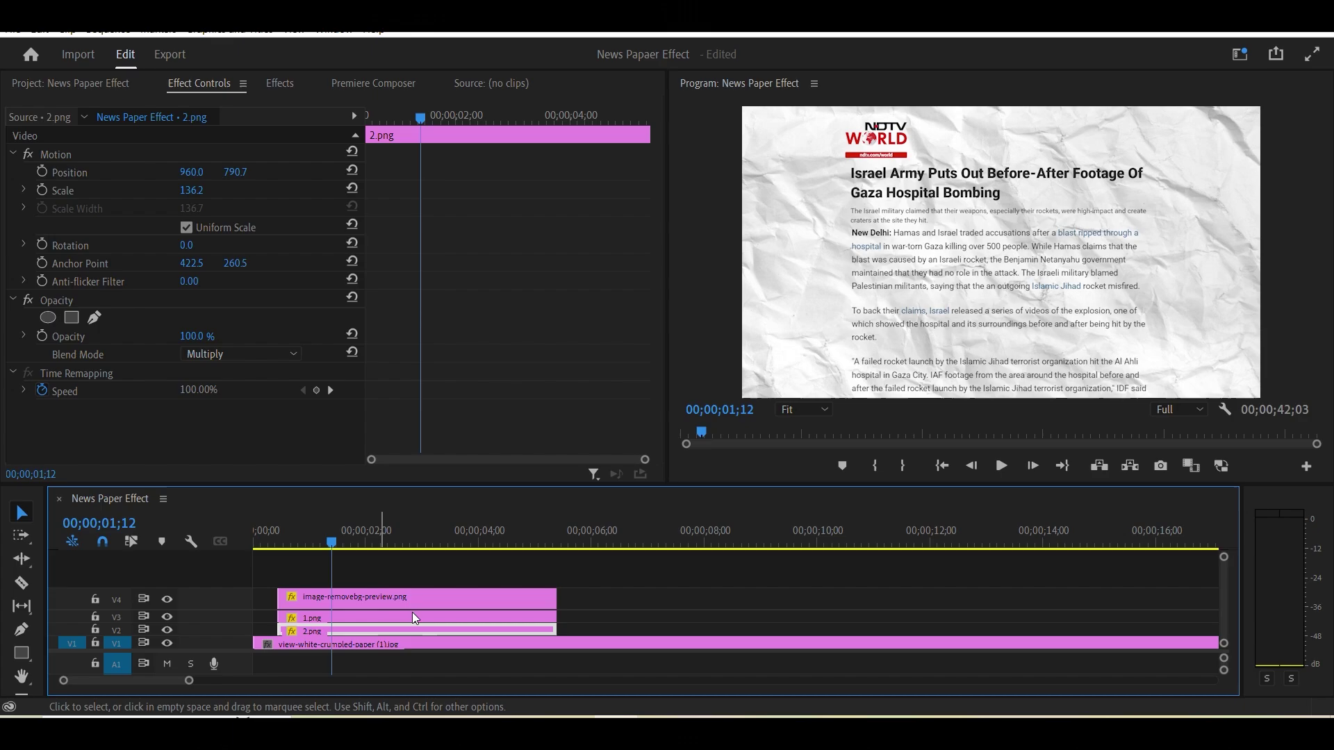
{"action": "left_click", "coordinate": [413, 617], "text": "shift"}
{"action": "left_click", "coordinate": [412, 598], "text": "shift"}
{"action": "key", "text": "ctrl+minus"}
{"action": "left_click_drag", "start_coordinate": [557, 560], "coordinate": [489, 632]}
{"action": "key", "text": "alt+Up"}
Place the InShot_20230305_101307052.mp4 texture video on V2 beneath the article clips, matching their length, and delete its audio
{"action": "left_click", "coordinate": [69, 83]}
{"action": "left_click", "coordinate": [380, 333]}
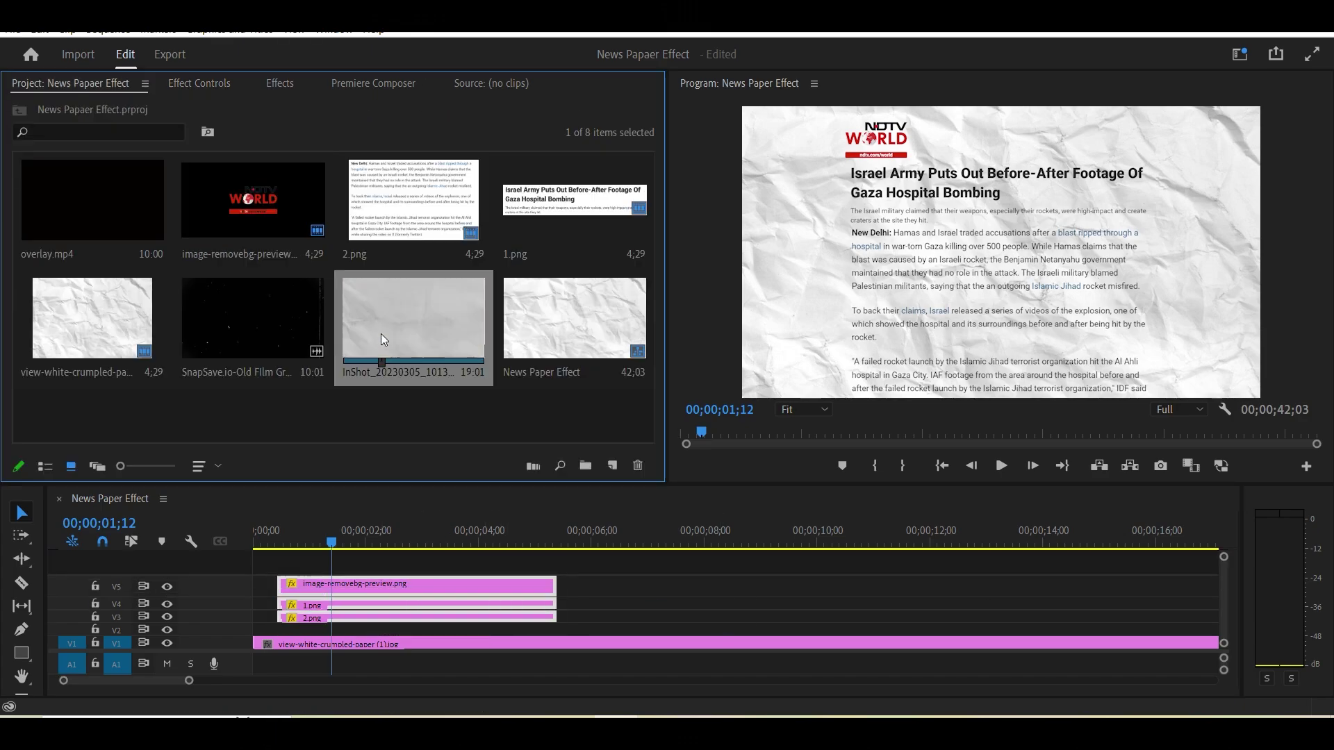
{"action": "left_click_drag", "start_coordinate": [382, 344], "coordinate": [556, 631]}
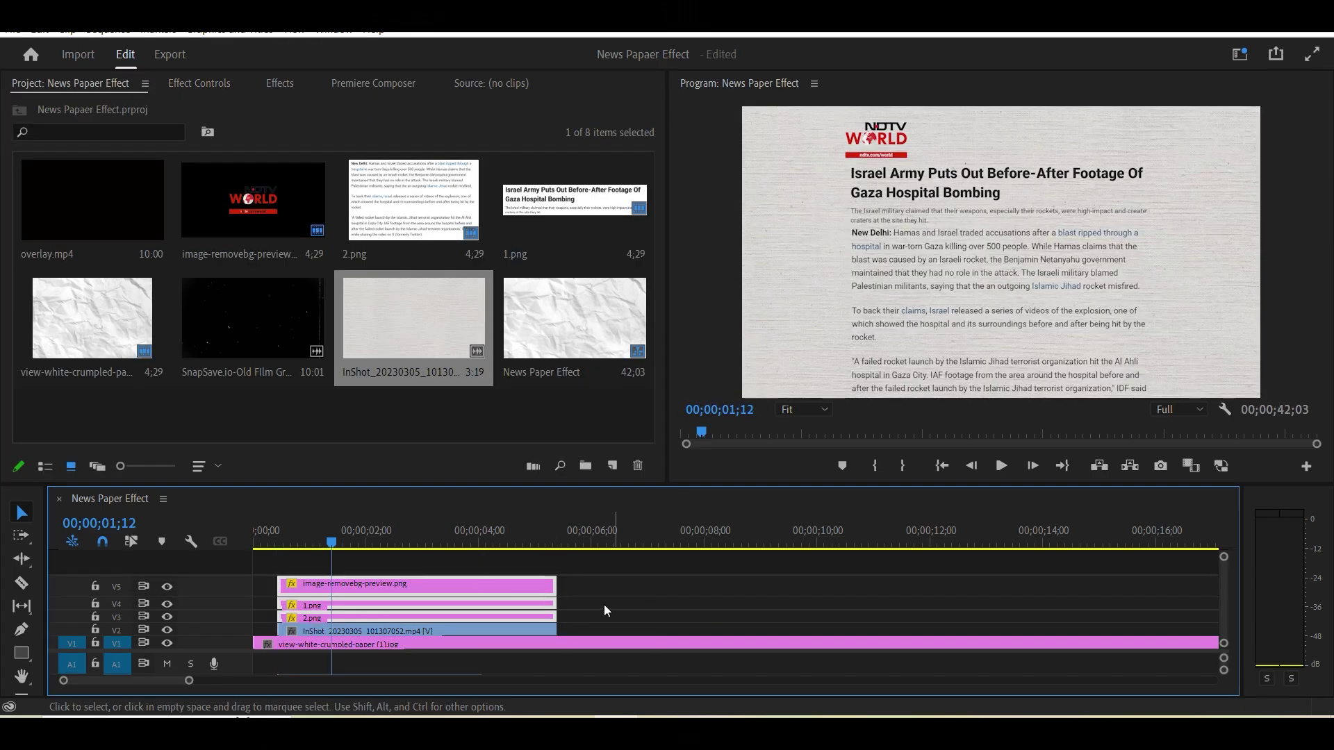
{"action": "key", "text": "grave"}
{"action": "left_click", "coordinate": [413, 607], "text": "alt"}
{"action": "key", "text": "Delete"}
{"action": "key", "text": "grave"}
Set the InShot texture video's blend mode to Multiply and preview it over the crumpled paper
{"action": "left_click", "coordinate": [375, 541]}
{"action": "left_click", "coordinate": [379, 631]}
{"action": "left_click", "coordinate": [199, 83]}
{"action": "left_click", "coordinate": [234, 355]}
{"action": "left_click", "coordinate": [222, 429]}
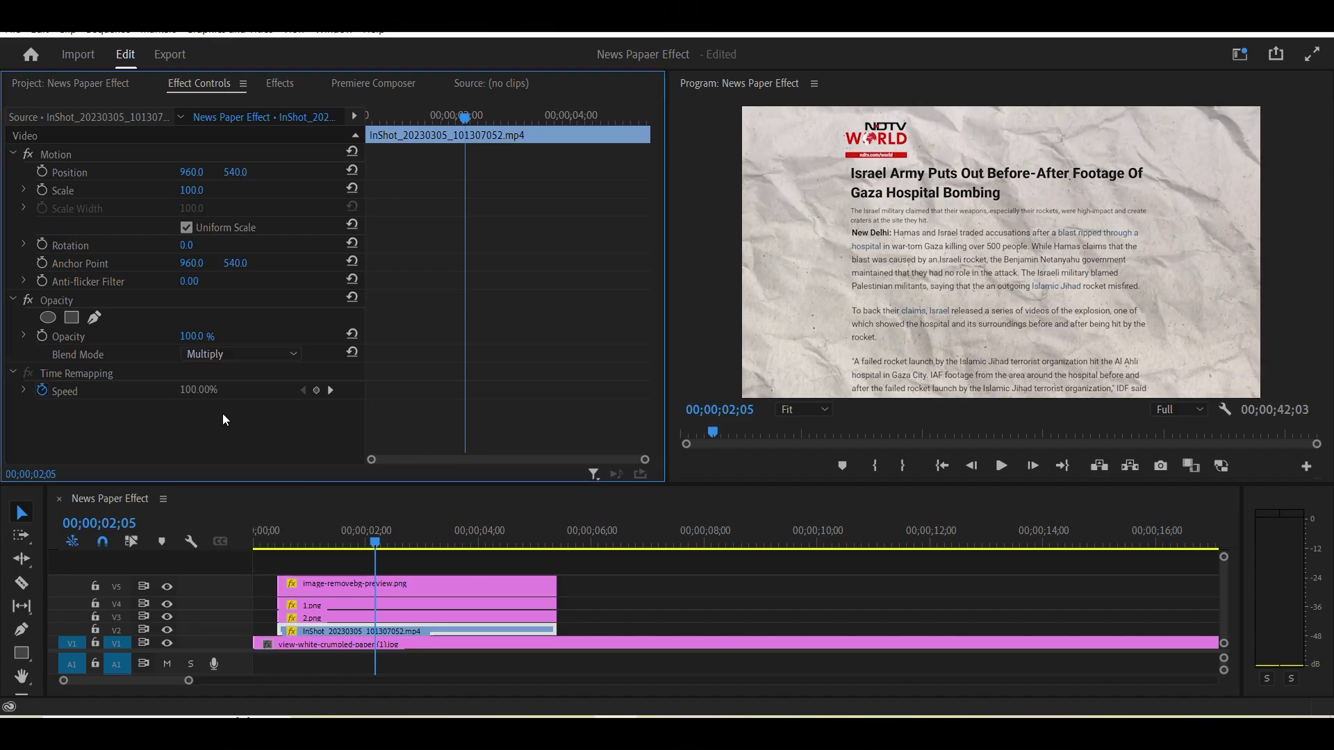
{"action": "key", "text": "grave"}
{"action": "key", "text": "space"}
{"action": "key", "text": "space"}
{"action": "key", "text": "grave"}
{"action": "left_click", "coordinate": [231, 355]}
{"action": "left_click", "coordinate": [238, 475]}
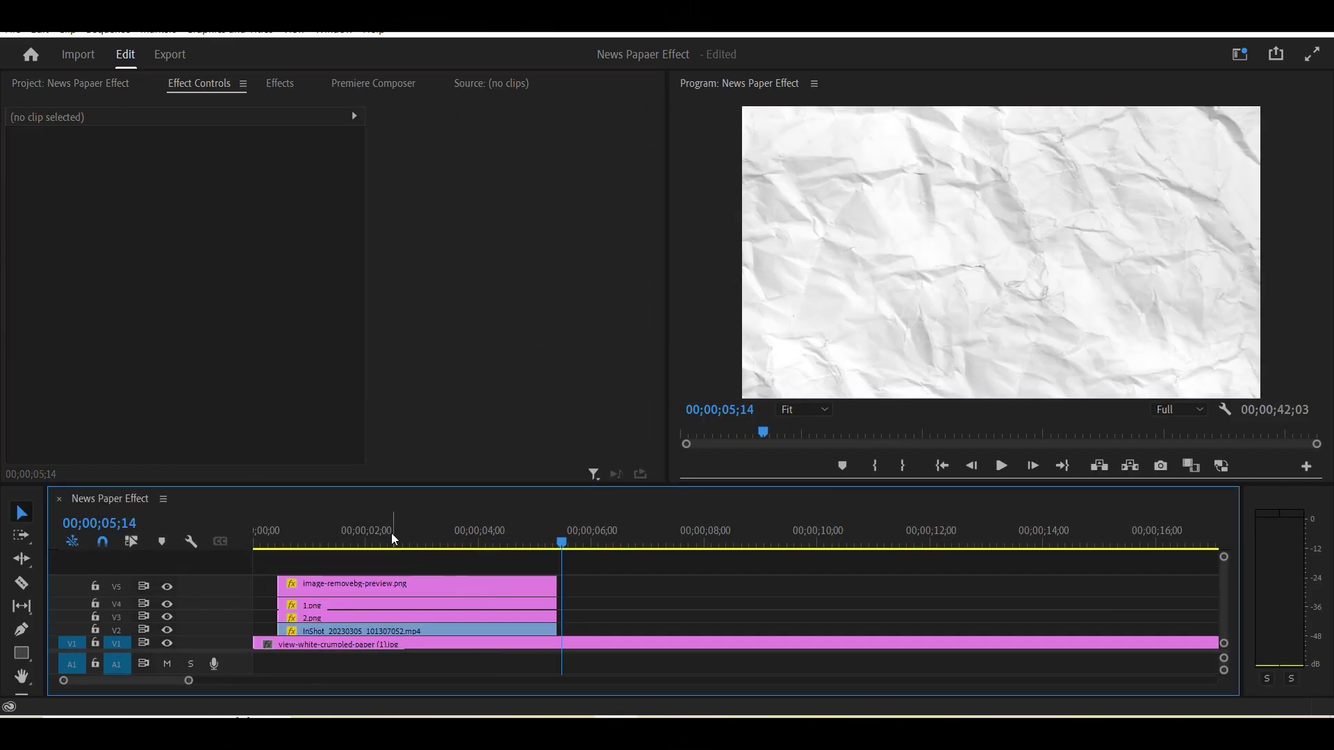
Play back the stacked clips to examine how the moving texture blends with the paper and article
{"action": "left_click", "coordinate": [387, 536]}
{"action": "key", "text": "space"}
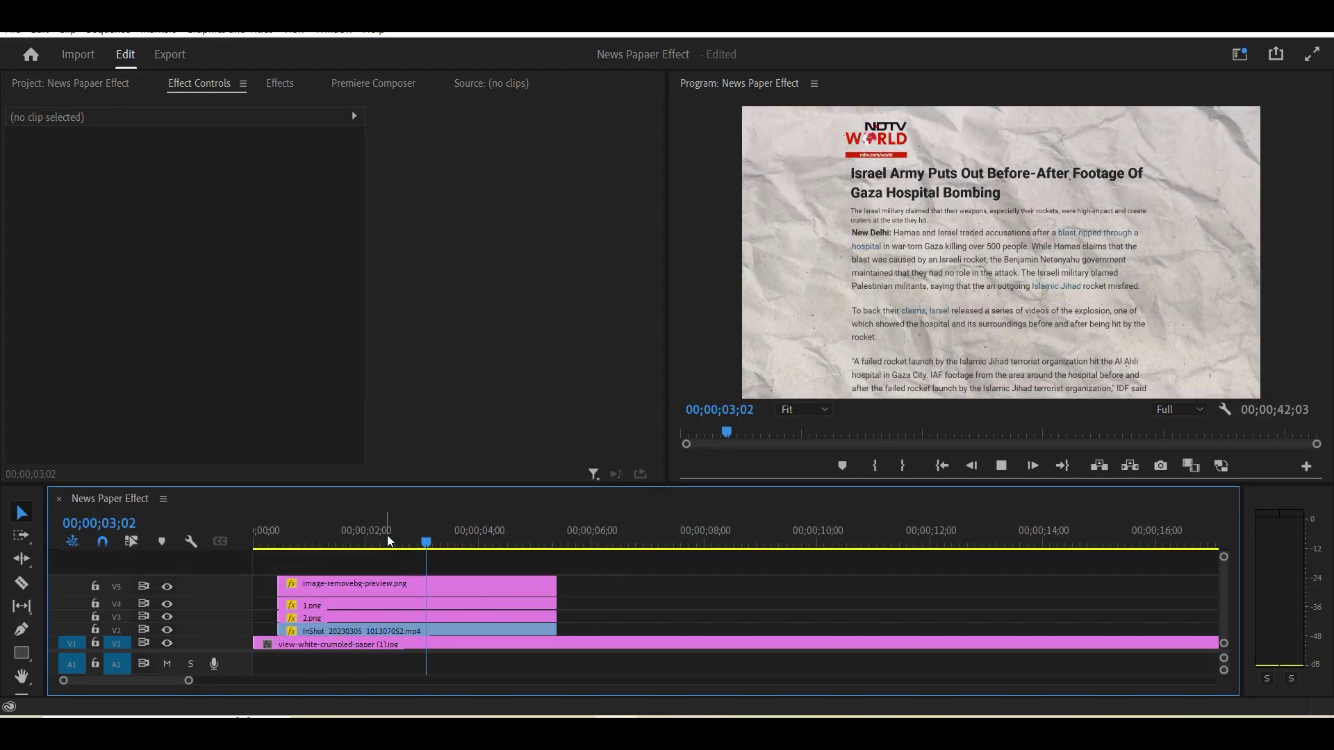
{"action": "left_click_drag", "start_coordinate": [371, 537], "coordinate": [310, 544]}
{"action": "key", "text": "space"}
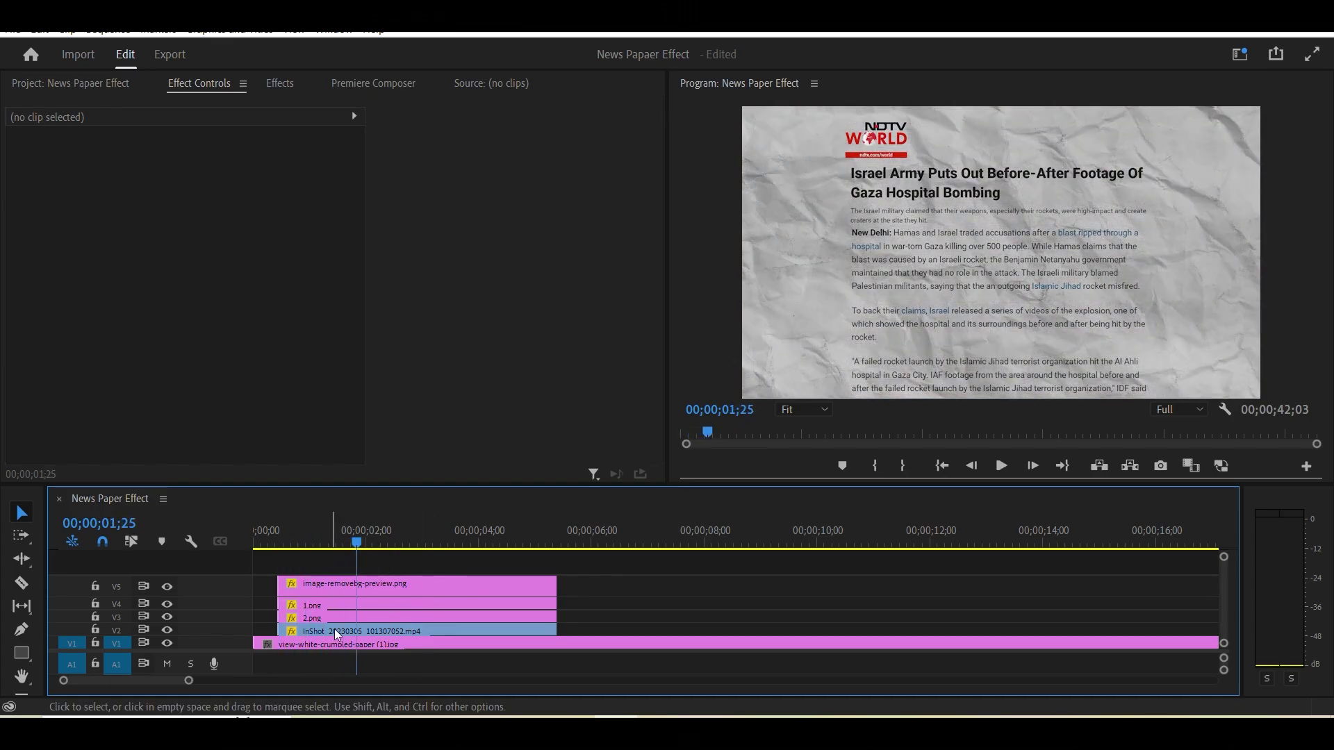
{"action": "key", "text": "space"}
{"action": "key", "text": "grave"}
{"action": "key", "text": "grave"}
{"action": "key", "text": "space"}
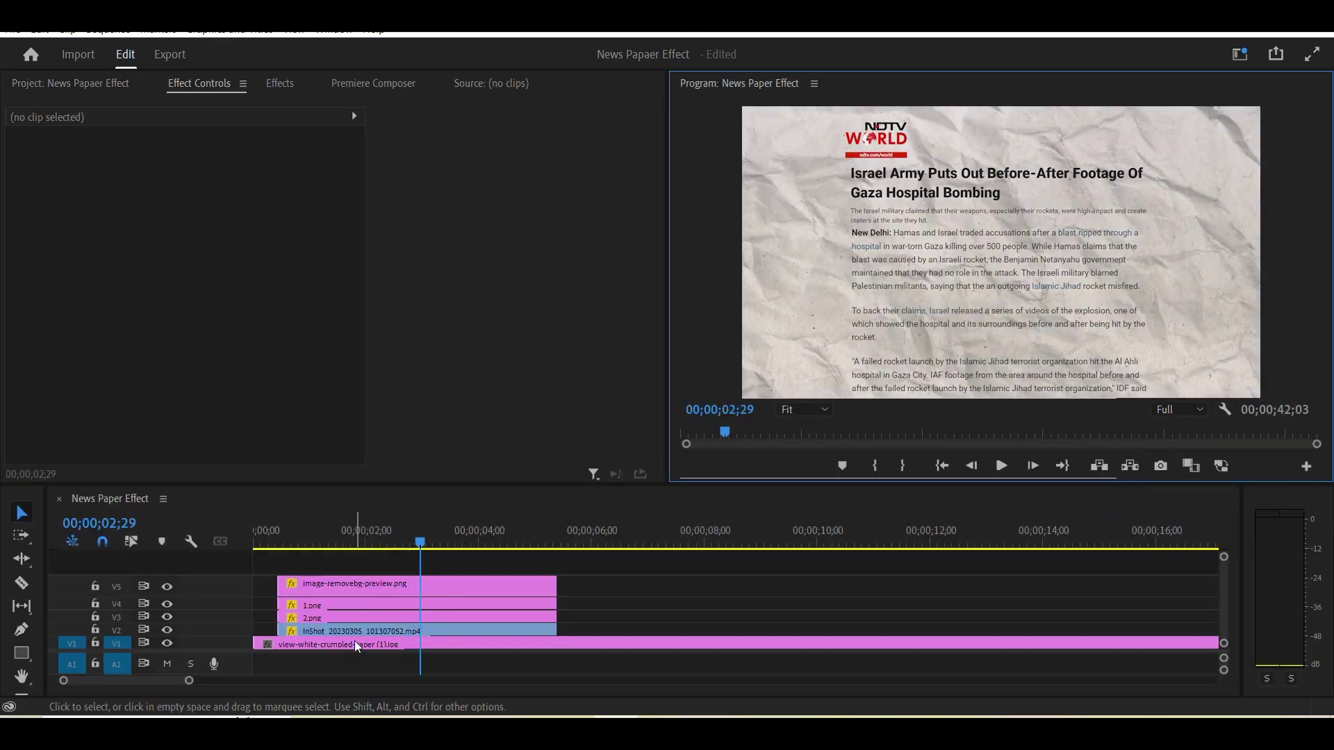
{"action": "left_click", "coordinate": [79, 90]}
{"action": "left_click", "coordinate": [300, 542]}
{"action": "key", "text": "space"}
Target tracks V1 to V5 and shift the logo, article and texture clips to the very start of the sequence
{"action": "key", "text": "ctrl+a"}
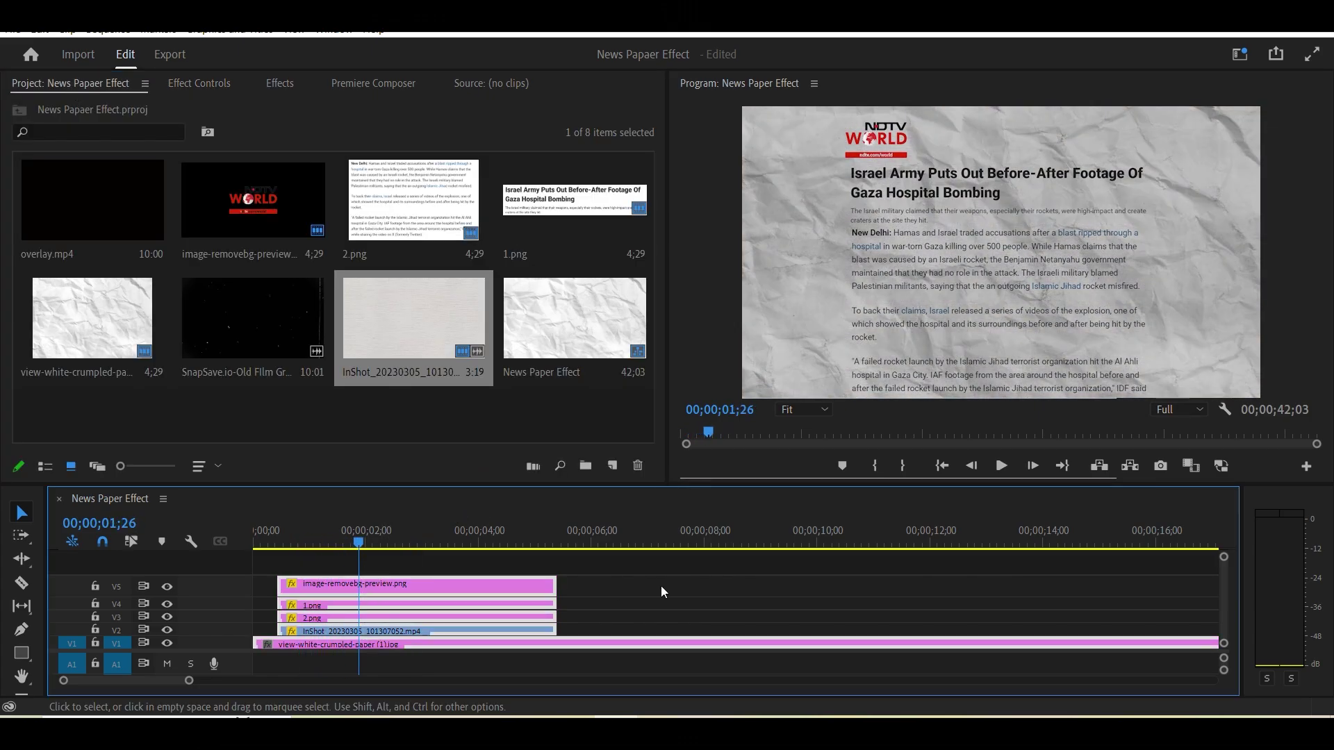
{"action": "left_click", "coordinate": [660, 590]}
{"action": "key", "text": "Home"}
{"action": "left_click_drag", "start_coordinate": [116, 630], "coordinate": [116, 586]}
{"action": "key", "text": "Down"}
{"action": "key", "text": "q"}
{"action": "key", "text": "Down"}
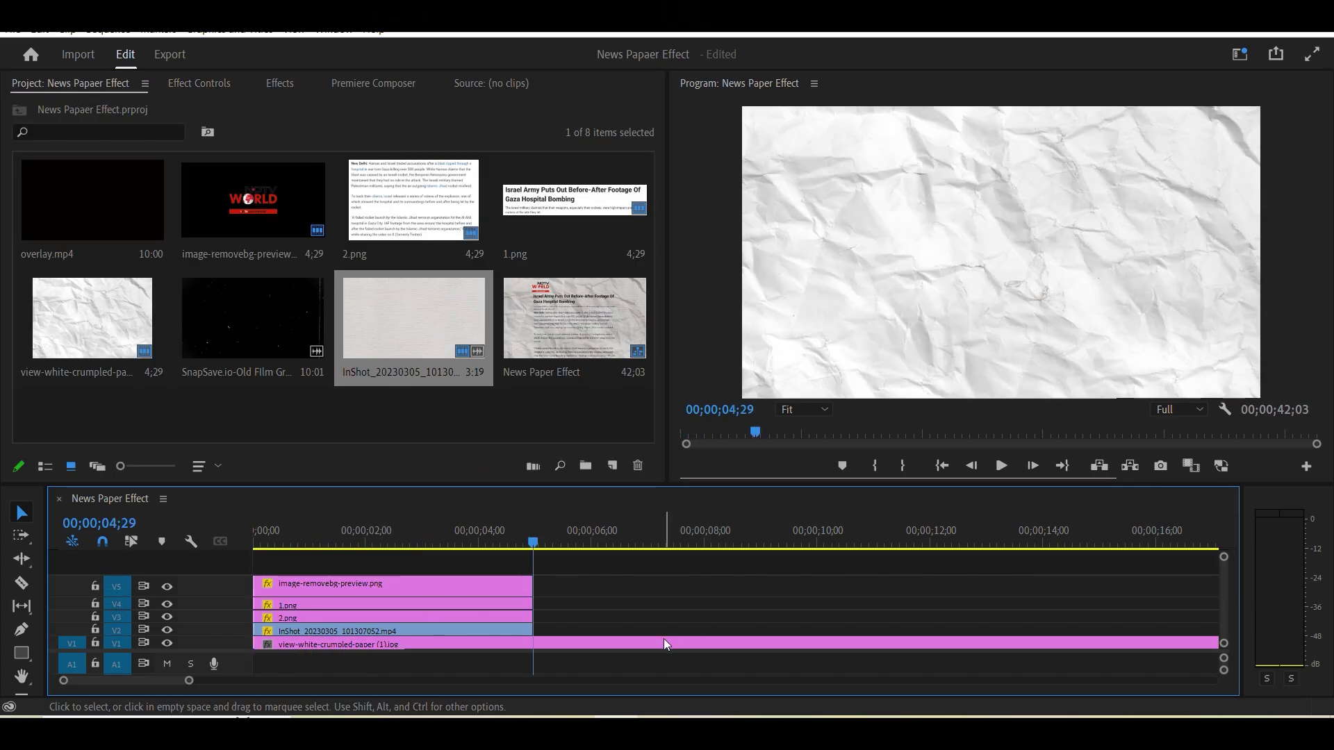
Trim the crumpled paper clip to end with the other clips at 00;00;04;29 and save the project
{"action": "key", "text": "ctrl+alt+q"}
{"action": "key", "text": "ctrl+z"}
{"action": "key", "text": "w"}
{"action": "key", "text": "ctrl+a"}
{"action": "key", "text": "Home"}
{"action": "key", "text": "slash"}
{"action": "key", "text": "space"}
{"action": "key", "text": "backslash"}
{"action": "key", "text": "ctrl+s"}
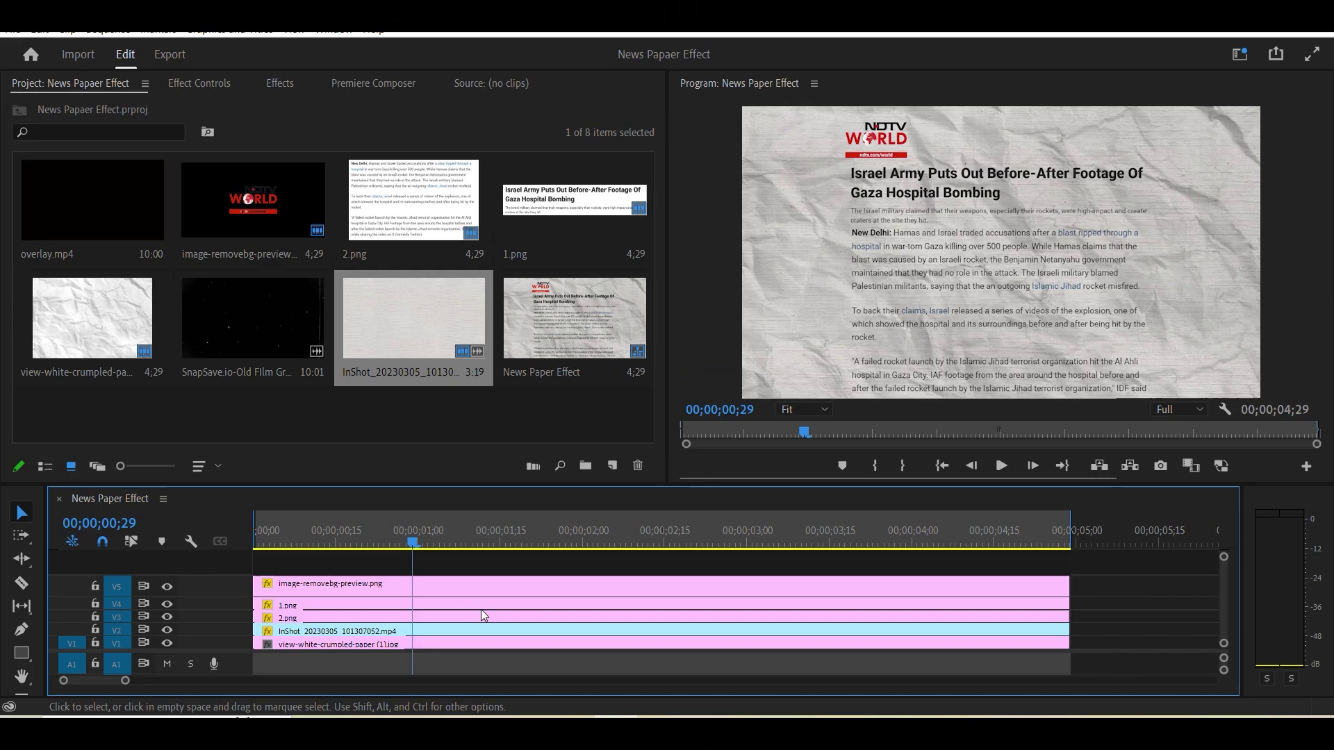
Clear the in and out range marked over the clips in the sequence
{"action": "left_click", "coordinate": [387, 586]}
{"action": "left_click", "coordinate": [384, 604], "text": "shift"}
{"action": "left_click", "coordinate": [382, 617], "text": "shift"}
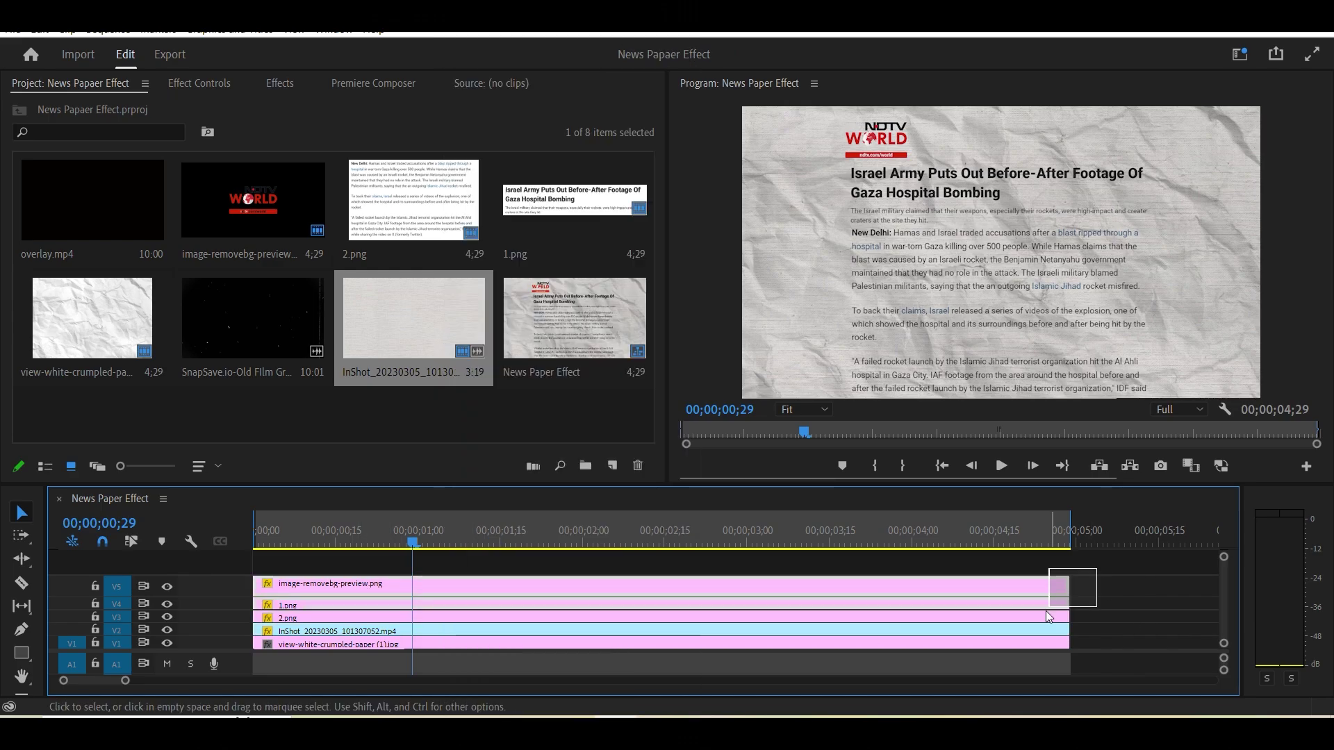
{"action": "left_click_drag", "start_coordinate": [1046, 611], "coordinate": [1044, 615]}
{"action": "right_click", "coordinate": [1046, 547]}
{"action": "left_click", "coordinate": [1112, 336]}
Nest all five stacked clips into a sequence named "News Paper"
{"action": "left_click_drag", "start_coordinate": [1086, 563], "coordinate": [1023, 637]}
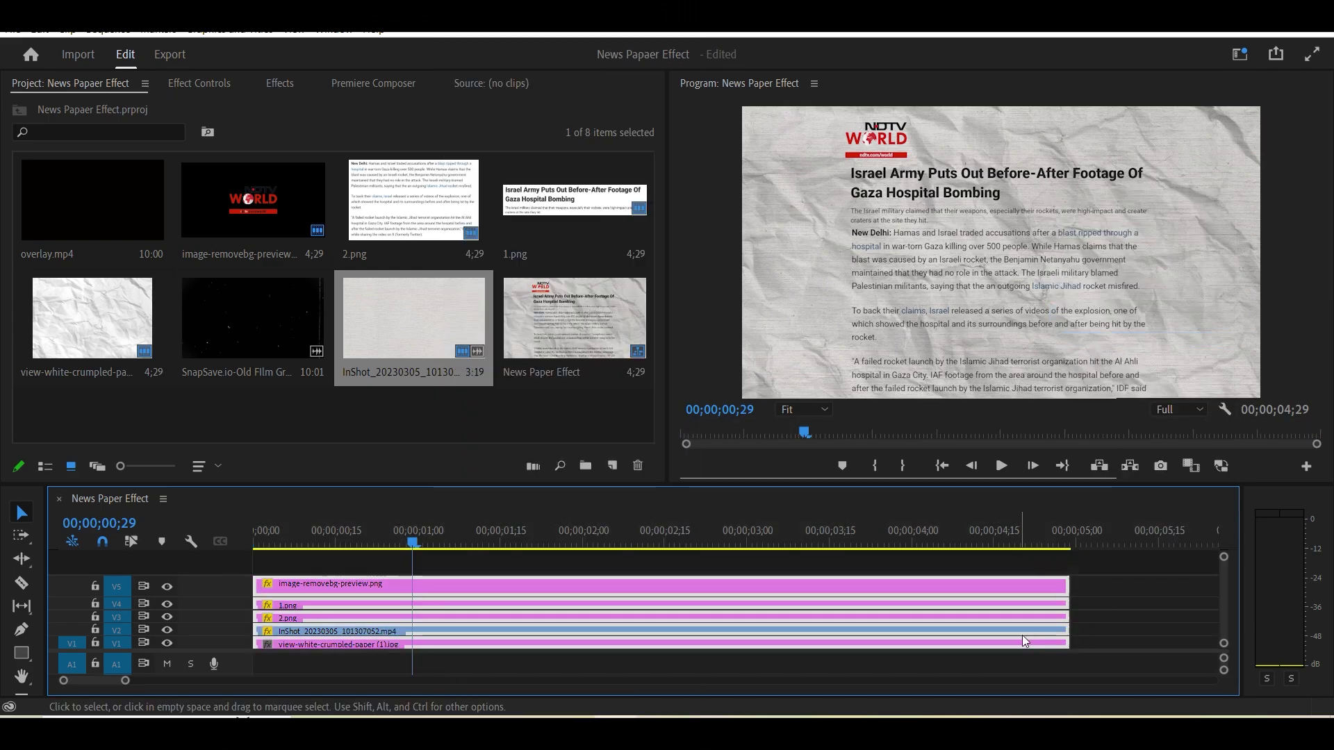
{"action": "right_click", "coordinate": [1023, 639]}
{"action": "left_click", "coordinate": [1050, 362]}
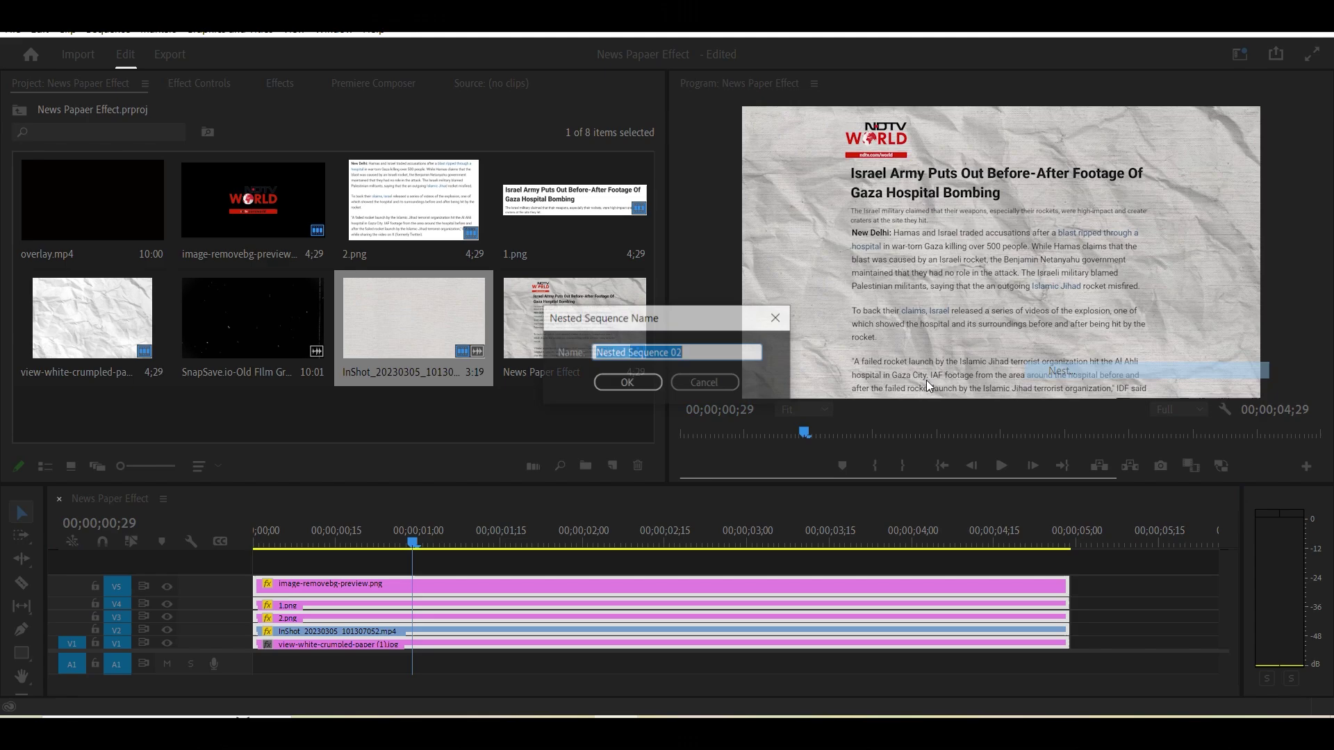
{"action": "left_click", "coordinate": [627, 383]}
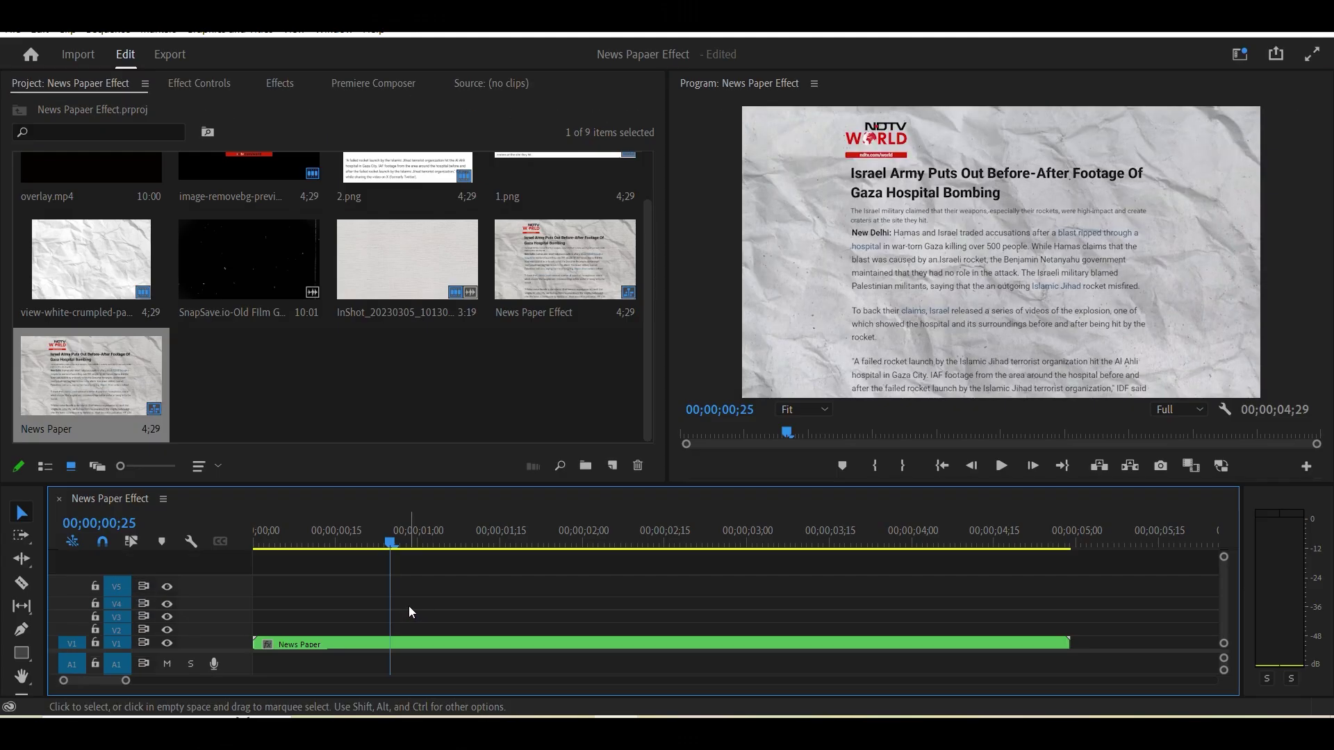
Open the News Paper nested sequence and create a yellow FFFF00 color matte named Color Matte
{"action": "left_click", "coordinate": [208, 278]}
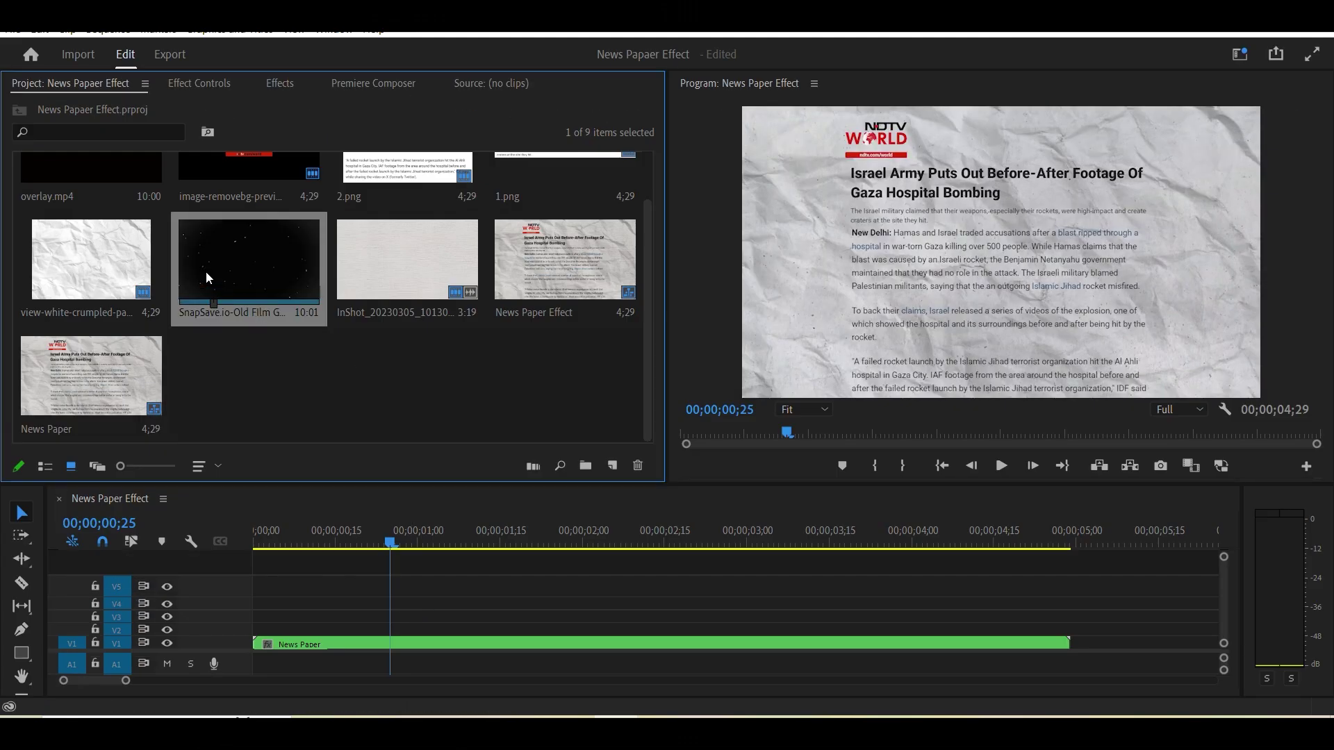
{"action": "double_click", "coordinate": [346, 645]}
{"action": "right_click", "coordinate": [304, 374]}
{"action": "mouse_move", "coordinate": [370, 437]}
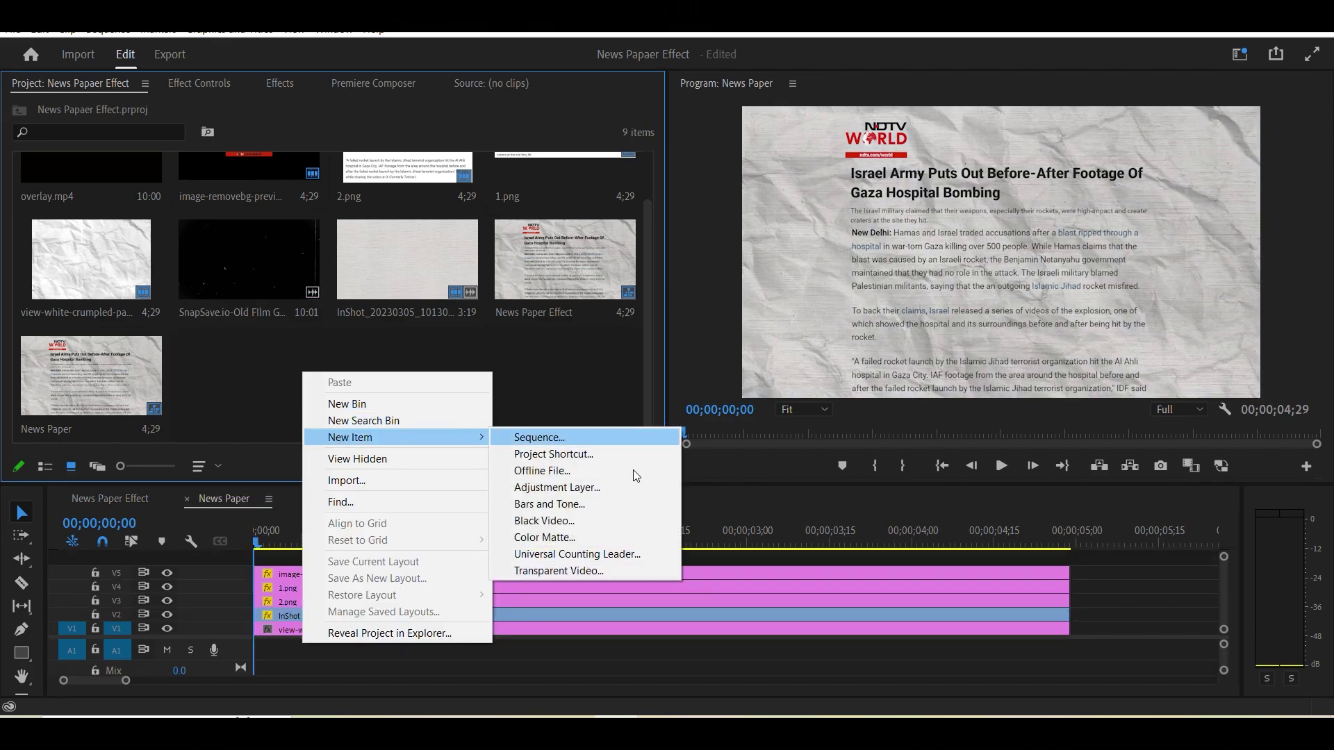
{"action": "left_click", "coordinate": [547, 538]}
{"action": "left_click", "coordinate": [685, 426]}
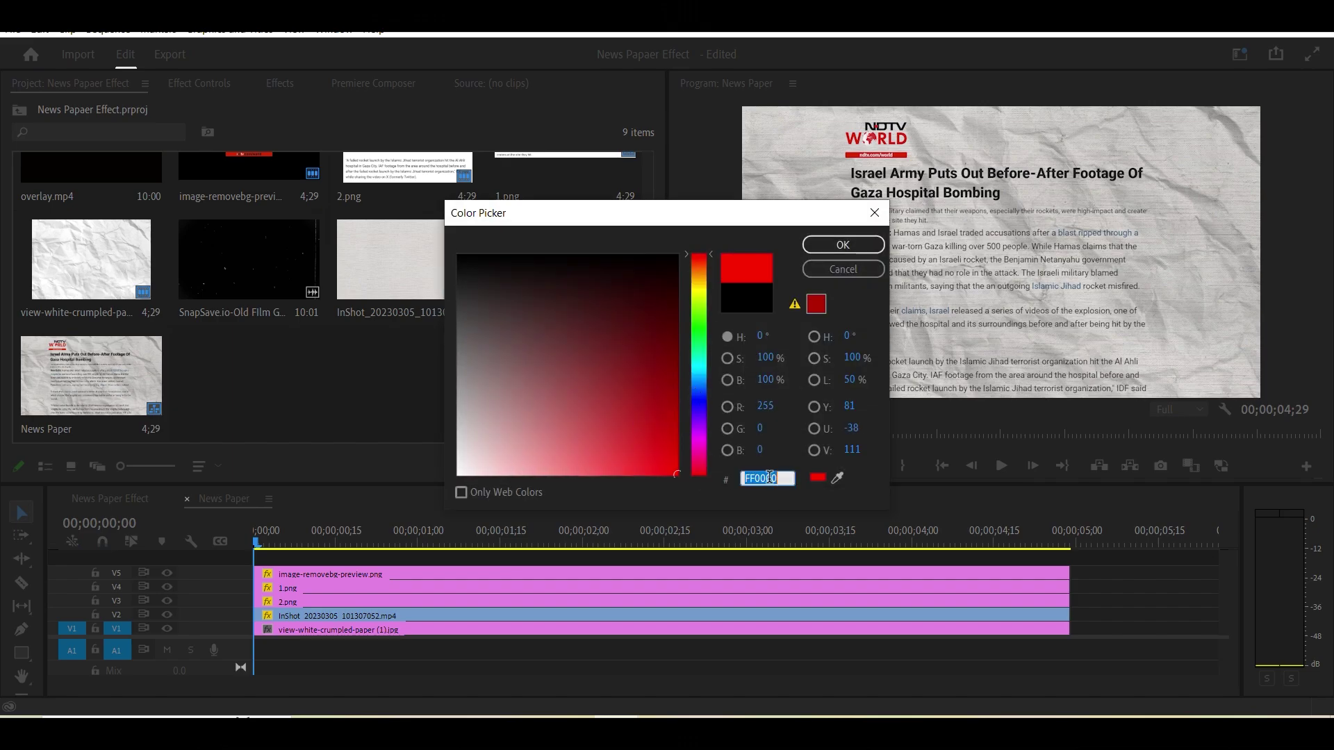
{"action": "type", "text": "ffff00"}
{"action": "key", "text": "Return"}
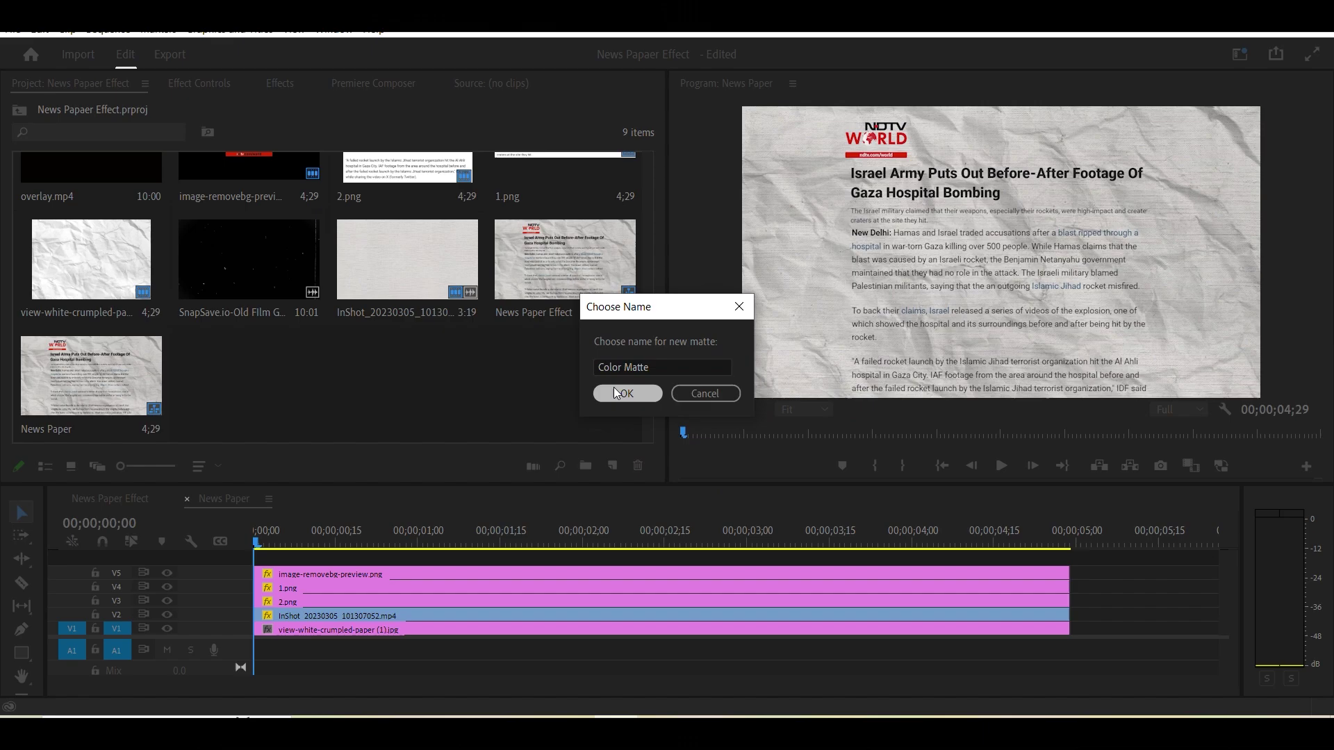
{"action": "left_click", "coordinate": [628, 392]}
Insert Color Matte on V3 beneath 2.png and reshape it non-uniformly into a bar over the first headline line, Scale Height 7.1, Scale Width 61.3
{"action": "left_click_drag", "start_coordinate": [246, 415], "coordinate": [255, 602]}
{"action": "left_click", "coordinate": [200, 82]}
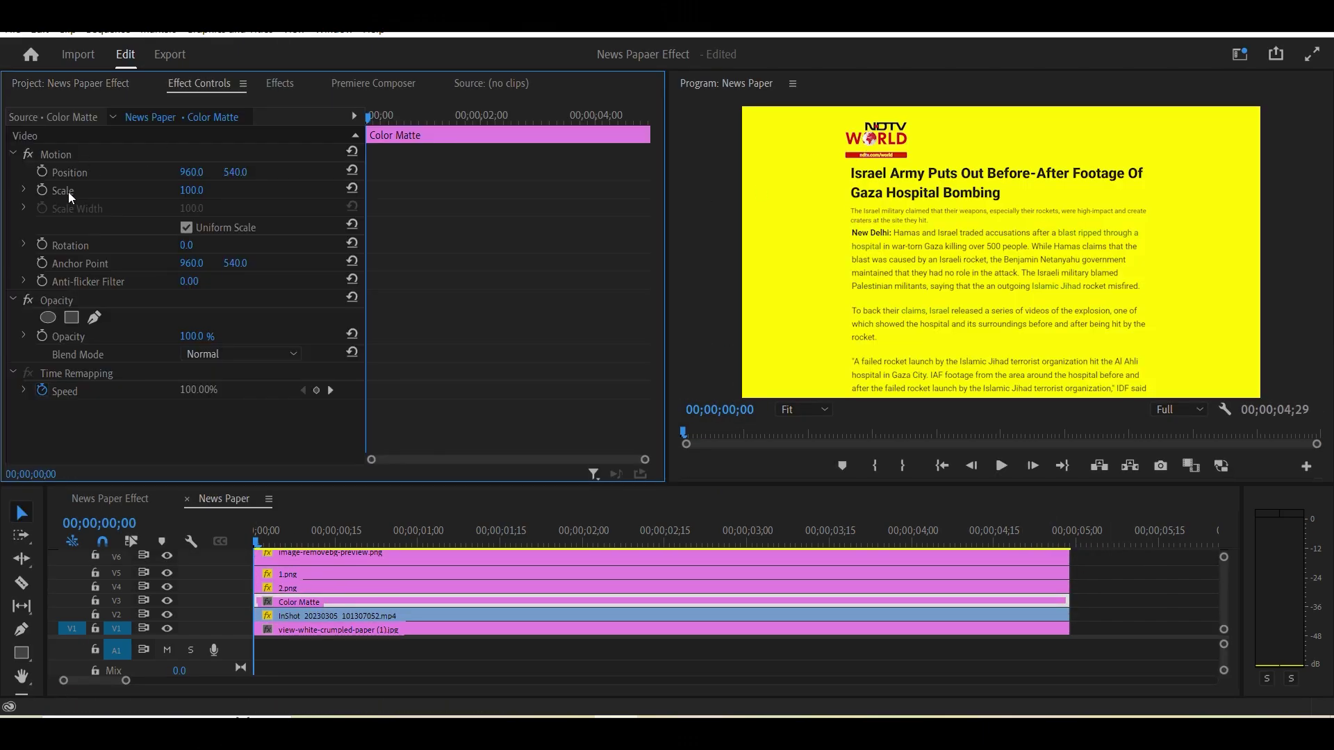
{"action": "left_click_drag", "start_coordinate": [1003, 106], "coordinate": [1001, 163]}
{"action": "left_click", "coordinate": [186, 227]}
{"action": "left_click_drag", "start_coordinate": [1001, 341], "coordinate": [1031, 202]}
{"action": "key", "text": "ctrl+z"}
{"action": "left_click_drag", "start_coordinate": [1037, 265], "coordinate": [1030, 170]}
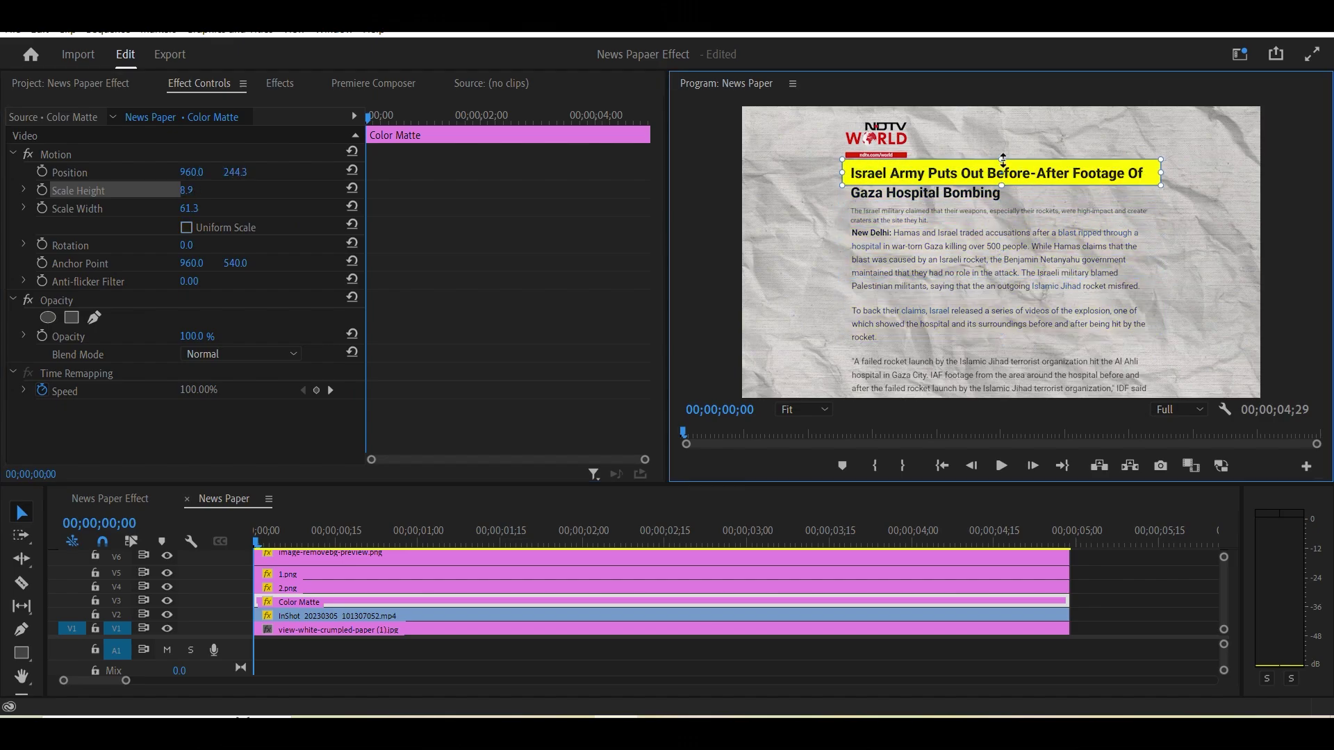
{"action": "key", "text": "grave"}
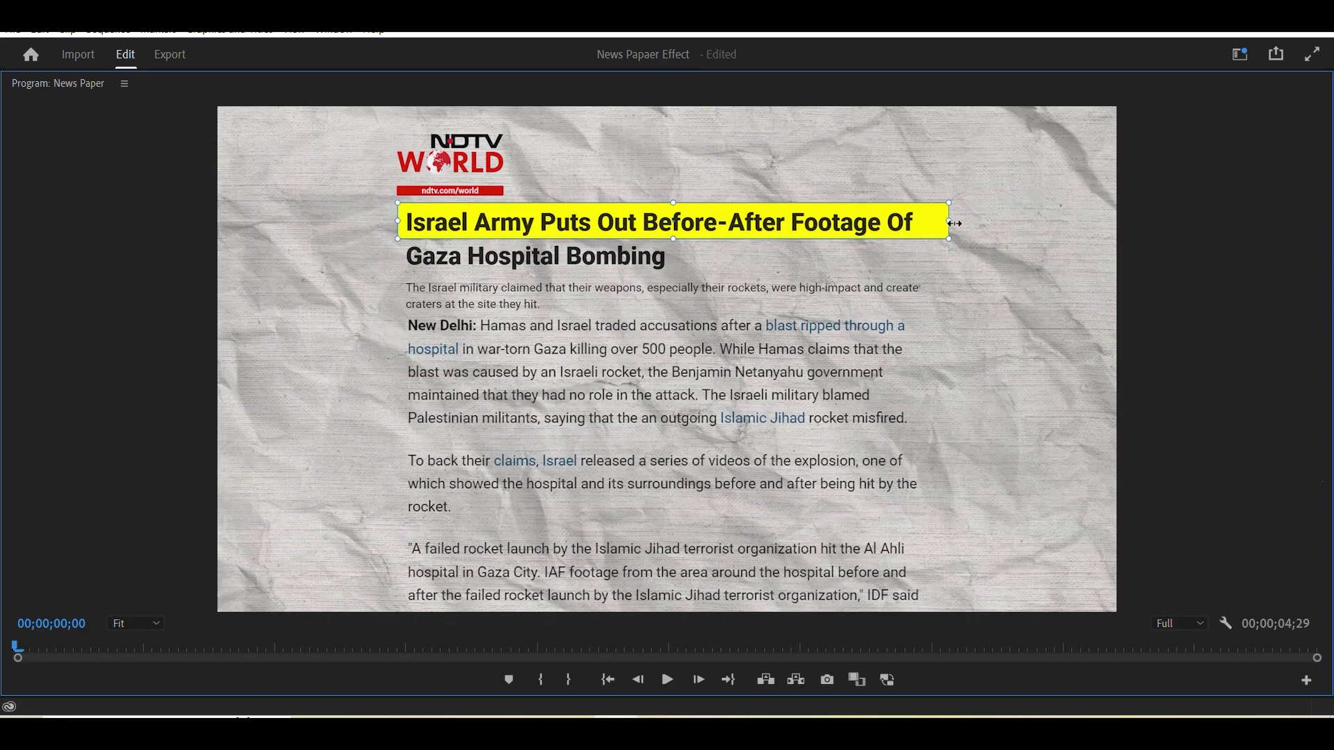
{"action": "key", "text": "grave"}
Apply the Crop effect to the Color Matte clip and set its right crop to 99%
{"action": "left_click", "coordinate": [280, 82]}
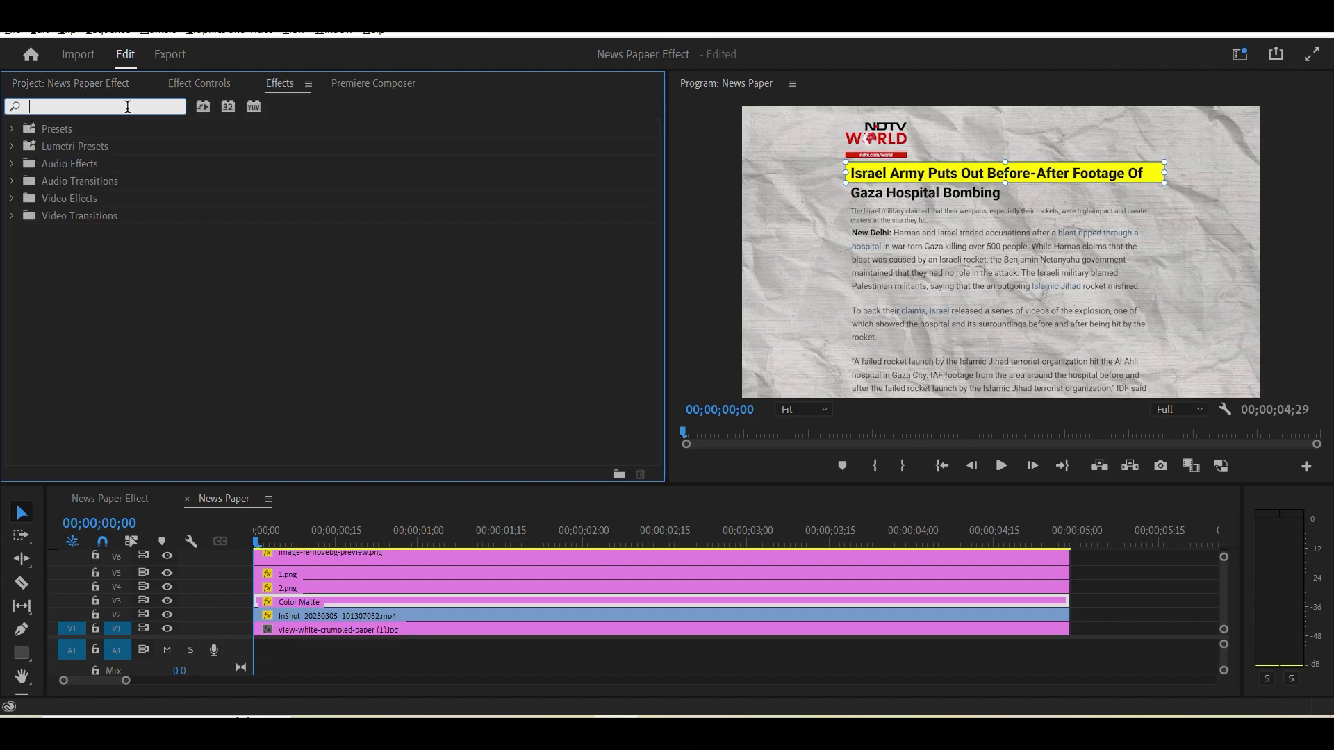
{"action": "type", "text": "crop"}
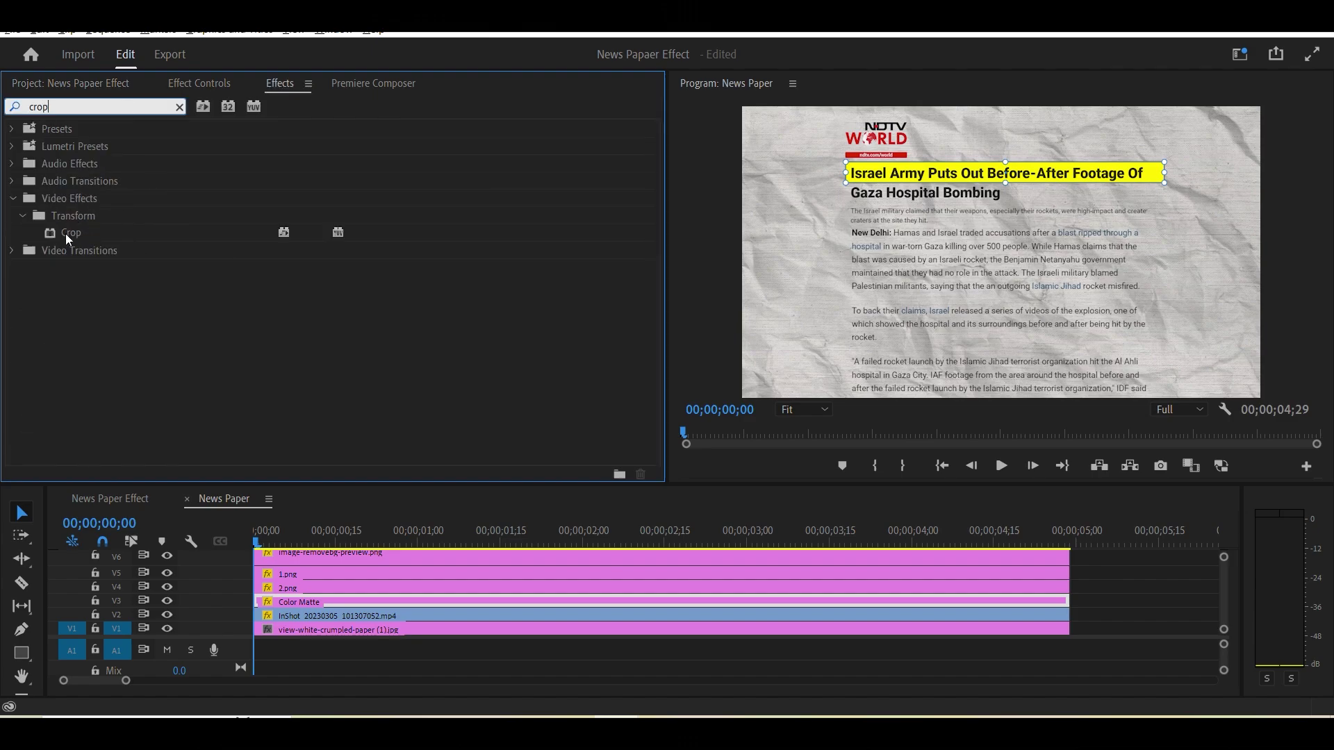
{"action": "left_click_drag", "start_coordinate": [66, 234], "coordinate": [275, 602]}
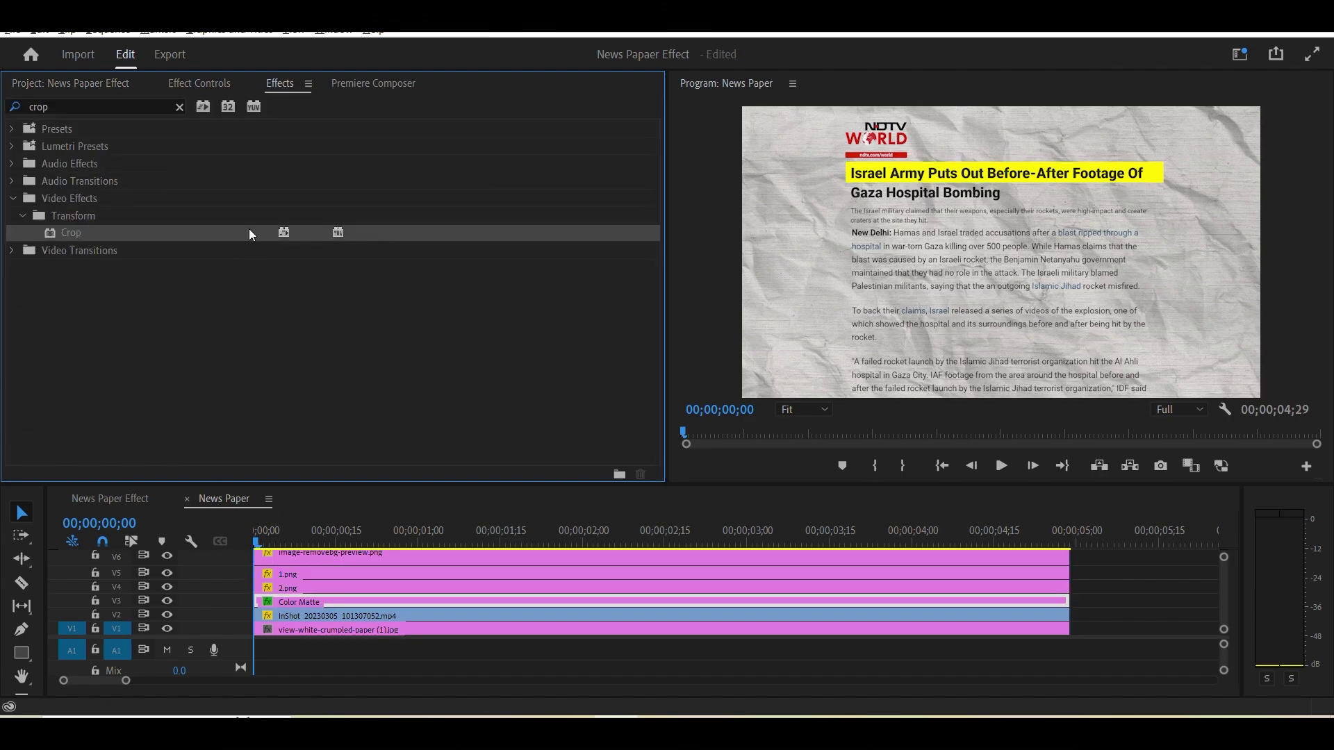
{"action": "left_click", "coordinate": [175, 82]}
{"action": "scroll", "coordinate": [153, 311], "scroll_direction": "down", "scroll_amount": 4}
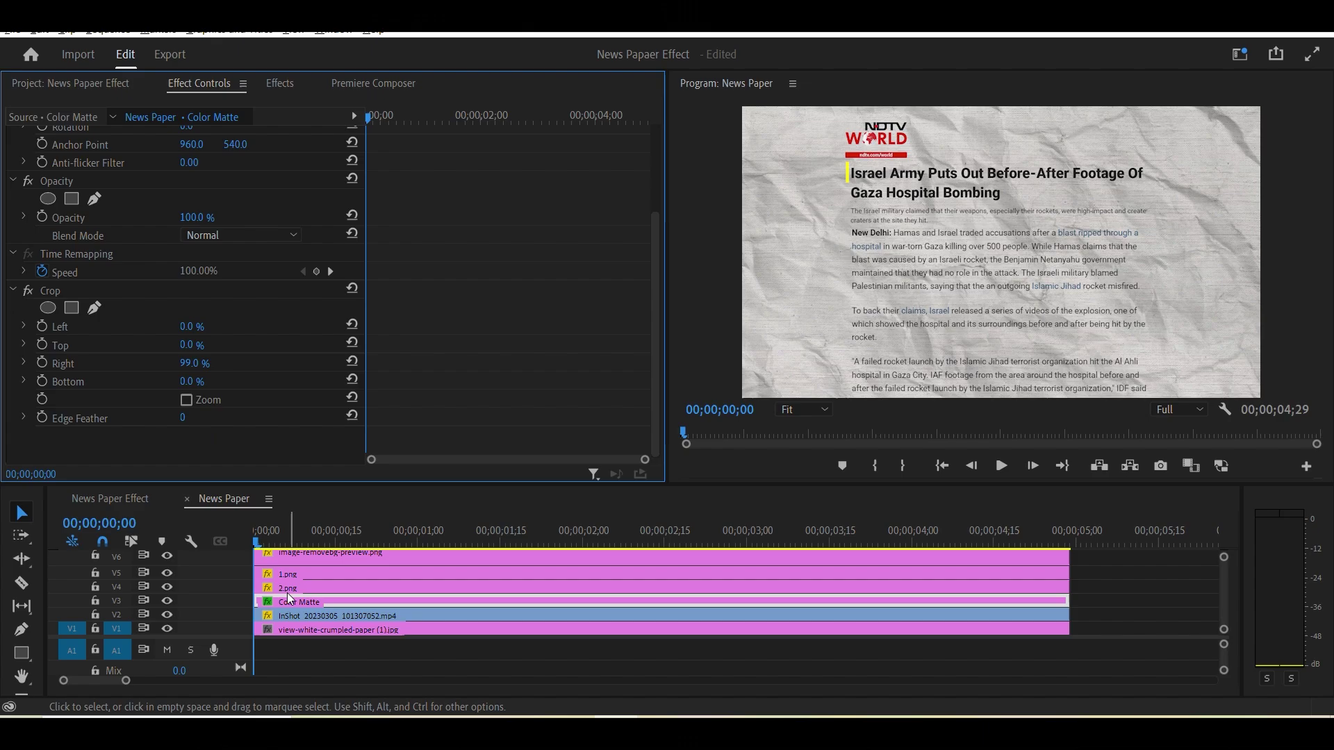
Shift the Color Matte clip to start at 00;00;00;10 and keyframe its right crop at 100% there
{"action": "left_click_drag", "start_coordinate": [291, 599], "coordinate": [345, 602]}
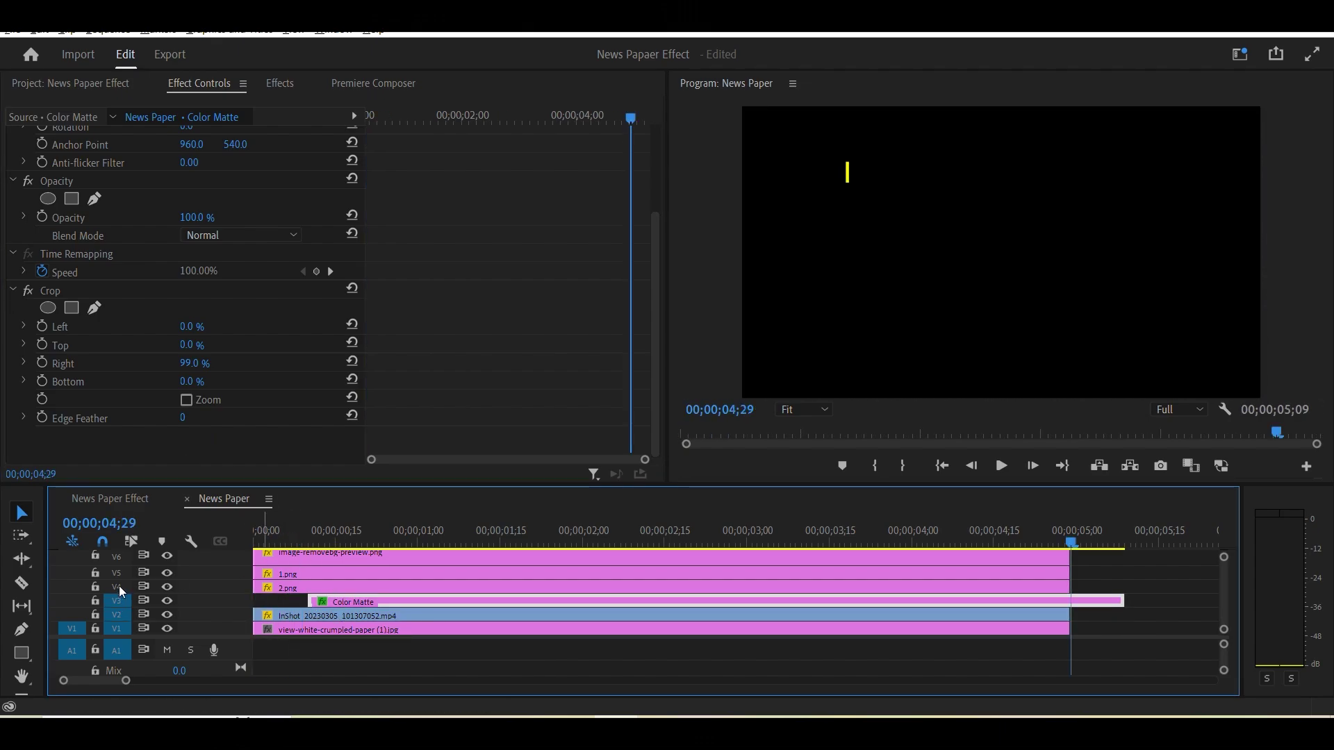
{"action": "key", "text": "Up"}
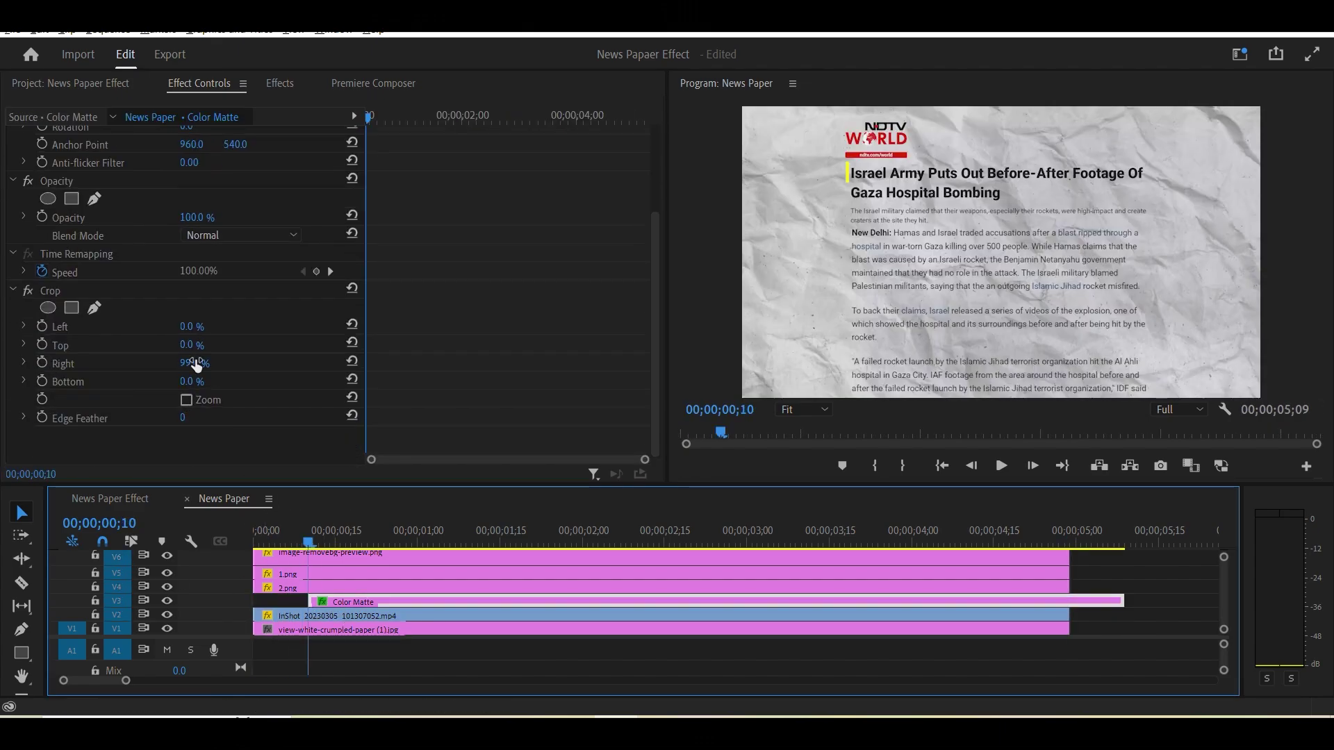
{"action": "left_click_drag", "start_coordinate": [196, 364], "coordinate": [202, 363]}
{"action": "left_click", "coordinate": [43, 362]}
Keyframe the Color Matte's right crop at 0% at 00;00;03;01
{"action": "left_click_drag", "start_coordinate": [308, 543], "coordinate": [416, 546]}
{"action": "left_click_drag", "start_coordinate": [724, 544], "coordinate": [753, 544]}
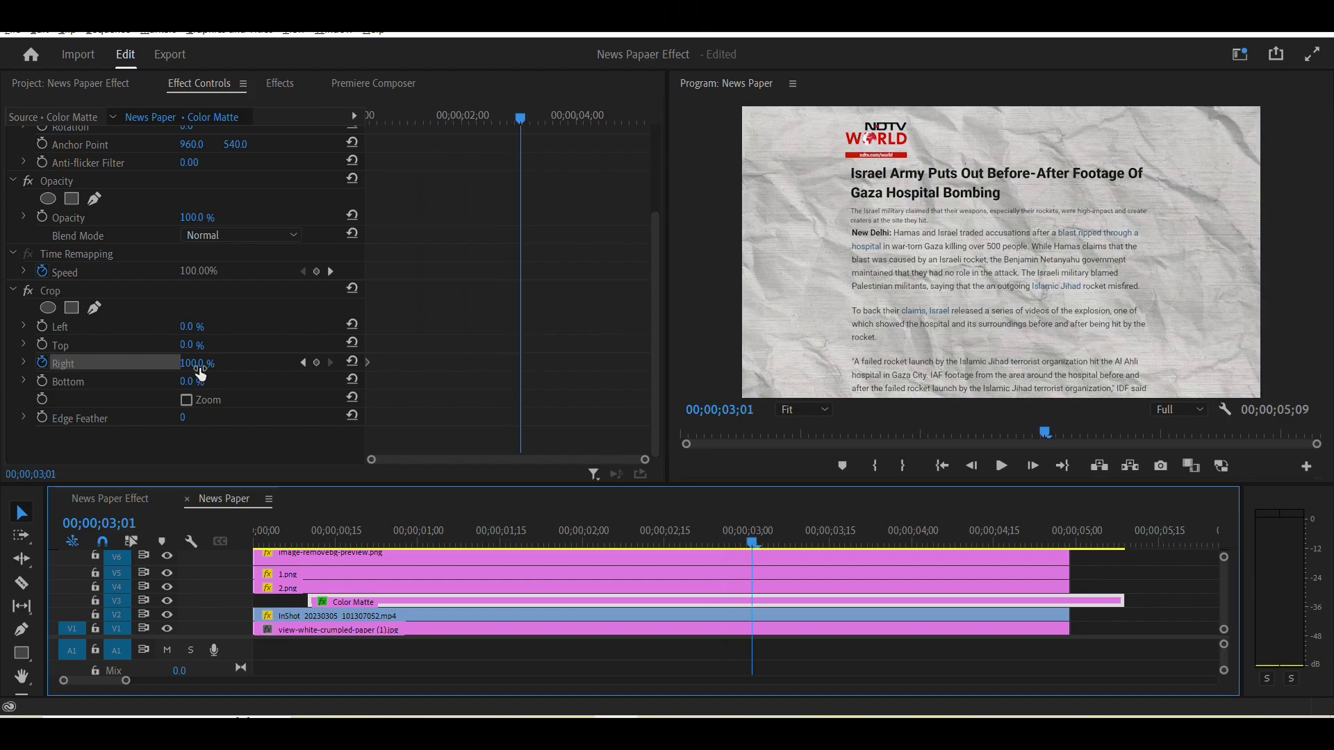
{"action": "left_click", "coordinate": [198, 363]}
{"action": "type", "text": "0"}
{"action": "key", "text": "Return"}
Play back the first headline line's highlight animation and inspect the enlarged preview
{"action": "left_click", "coordinate": [389, 600]}
{"action": "key", "text": "Up"}
{"action": "scroll", "coordinate": [378, 598], "scroll_direction": "down", "scroll_amount": 1}
{"action": "key", "text": "space"}
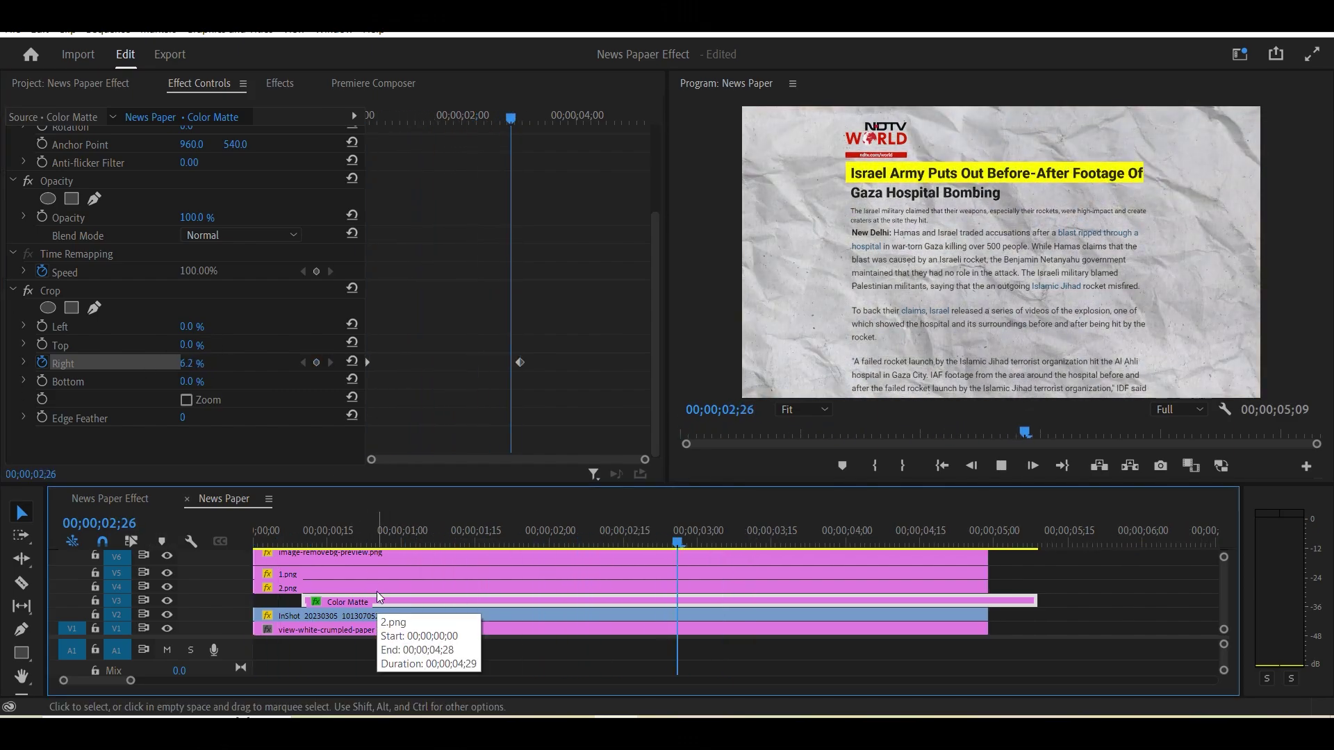
{"action": "key", "text": "space"}
{"action": "key", "text": "grave"}
{"action": "left_click_drag", "start_coordinate": [989, 369], "coordinate": [887, 449]}
{"action": "key", "text": "grave"}
Duplicate the Color Matte clip onto the track below the original and start the copy at about 00;00;01;20
{"action": "left_click", "coordinate": [321, 602]}
{"action": "left_click_drag", "start_coordinate": [376, 587], "coordinate": [376, 602]}
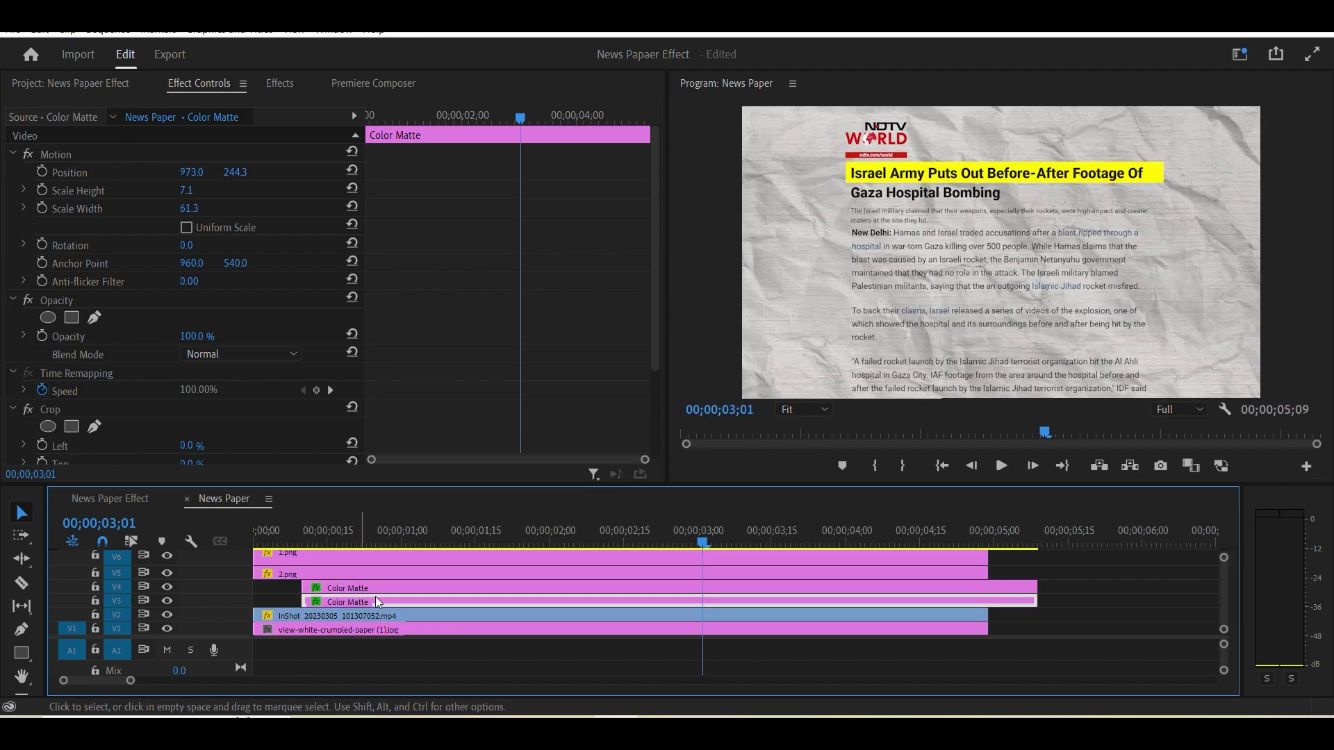
{"action": "left_click", "coordinate": [654, 588]}
{"action": "scroll", "coordinate": [378, 369], "scroll_direction": "down", "scroll_amount": 3}
Lower the copied matte to Y about 320 over the second headline line and end its right crop at 47.5% at 00;00;02;11
{"action": "left_click_drag", "start_coordinate": [521, 395], "coordinate": [444, 396]}
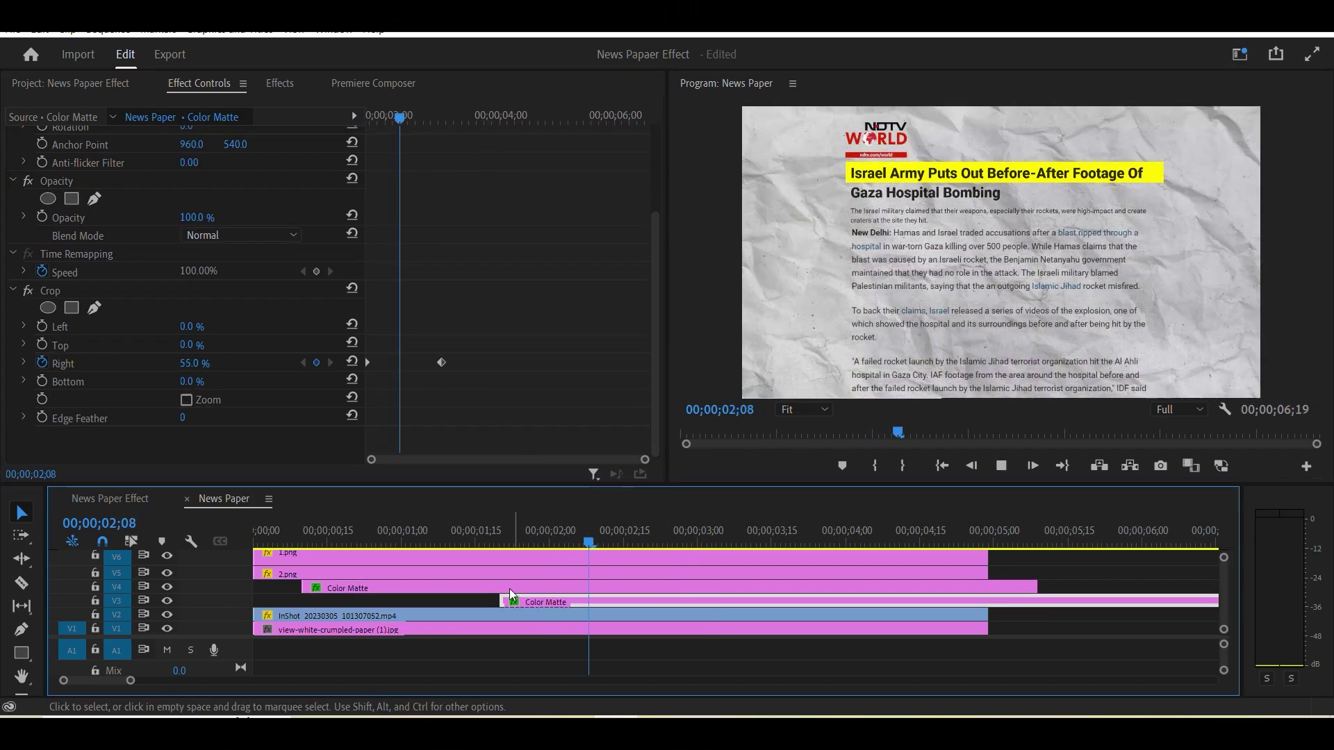
{"action": "key", "text": "space"}
{"action": "scroll", "coordinate": [254, 229], "scroll_direction": "up", "scroll_amount": 5}
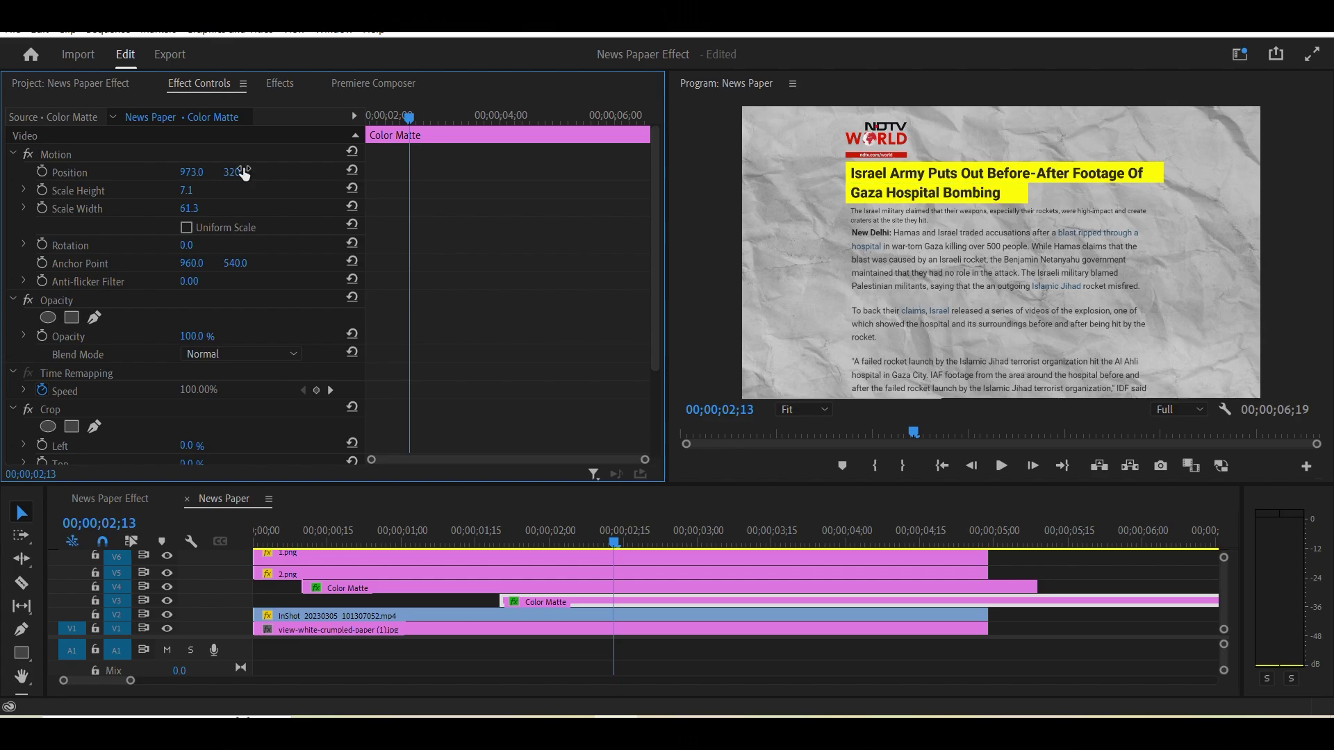
{"action": "scroll", "coordinate": [407, 338], "scroll_direction": "down", "scroll_amount": 4}
Try the Darken, Screen and Overlay blend modes on the second highlight matte
{"action": "left_click", "coordinate": [243, 235]}
{"action": "left_click", "coordinate": [249, 290]}
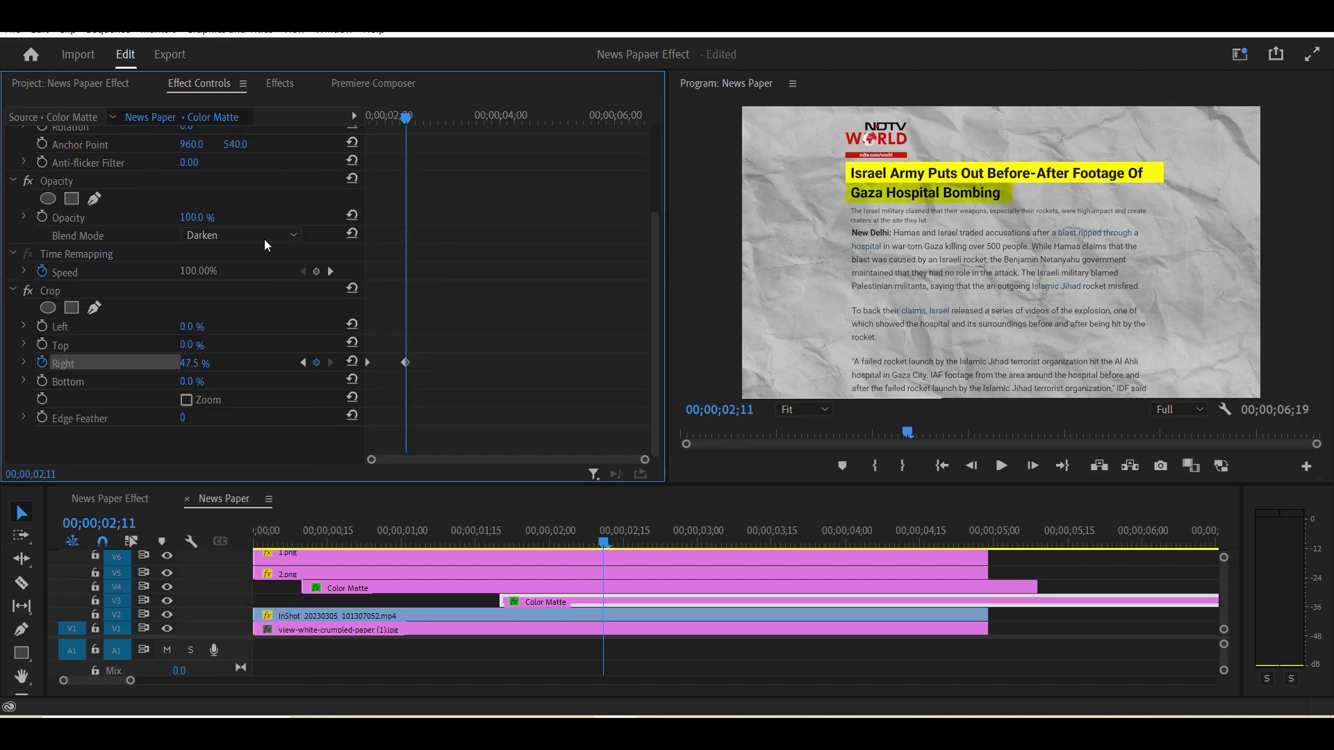
{"action": "left_click", "coordinate": [264, 236]}
{"action": "left_click", "coordinate": [278, 351]}
{"action": "left_click", "coordinate": [257, 236]}
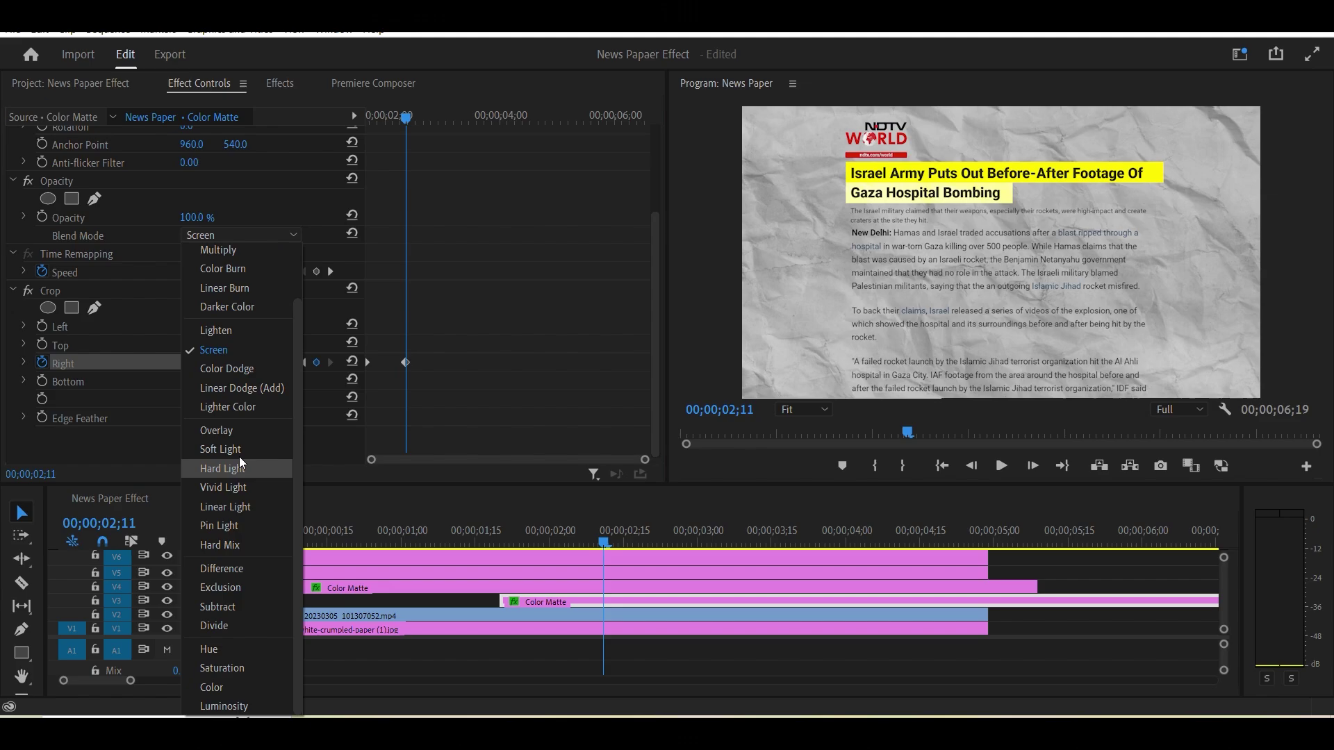
{"action": "left_click", "coordinate": [251, 432]}
Set the blend mode of both Color Matte clips to Multiply
{"action": "left_click", "coordinate": [250, 236]}
{"action": "left_click", "coordinate": [223, 312]}
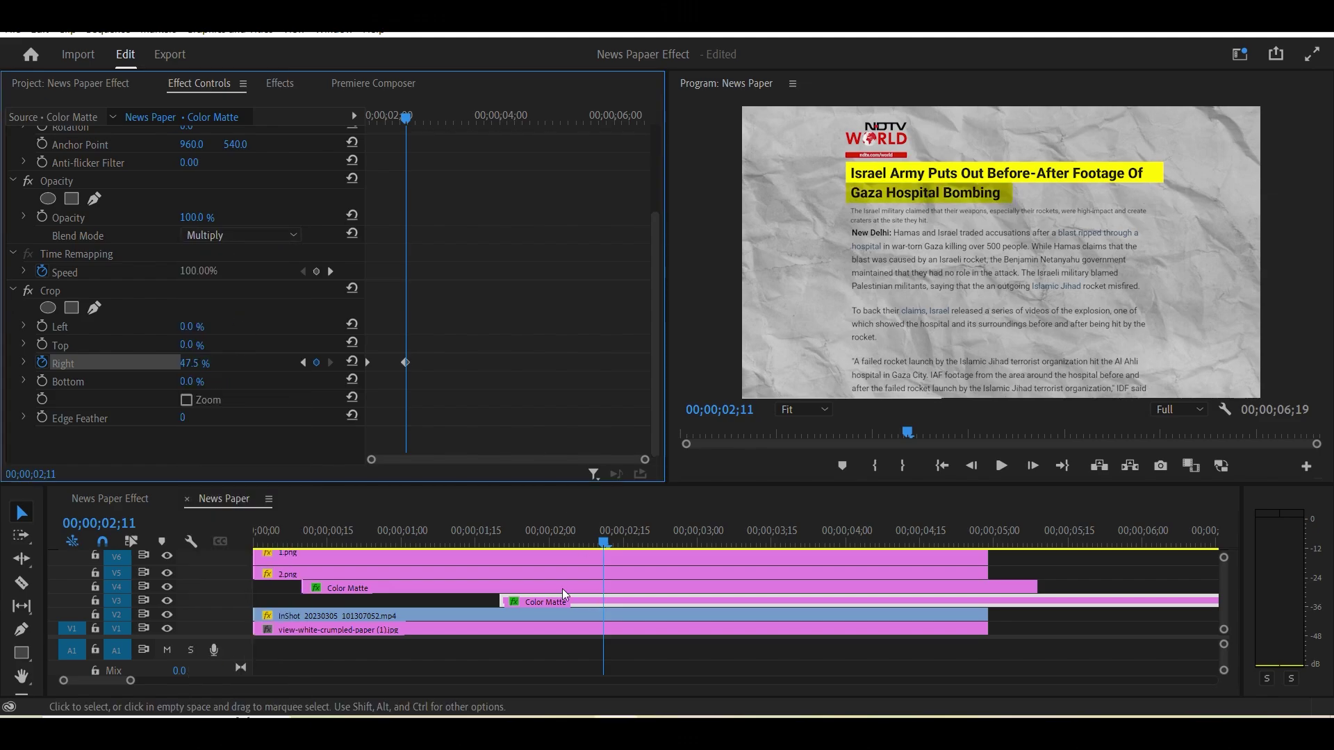
{"action": "left_click", "coordinate": [361, 587]}
{"action": "left_click", "coordinate": [239, 355]}
{"action": "left_click", "coordinate": [233, 432]}
Play back both headline highlights from the start in the enlarged preview
{"action": "key", "text": "grave"}
{"action": "key", "text": "Home"}
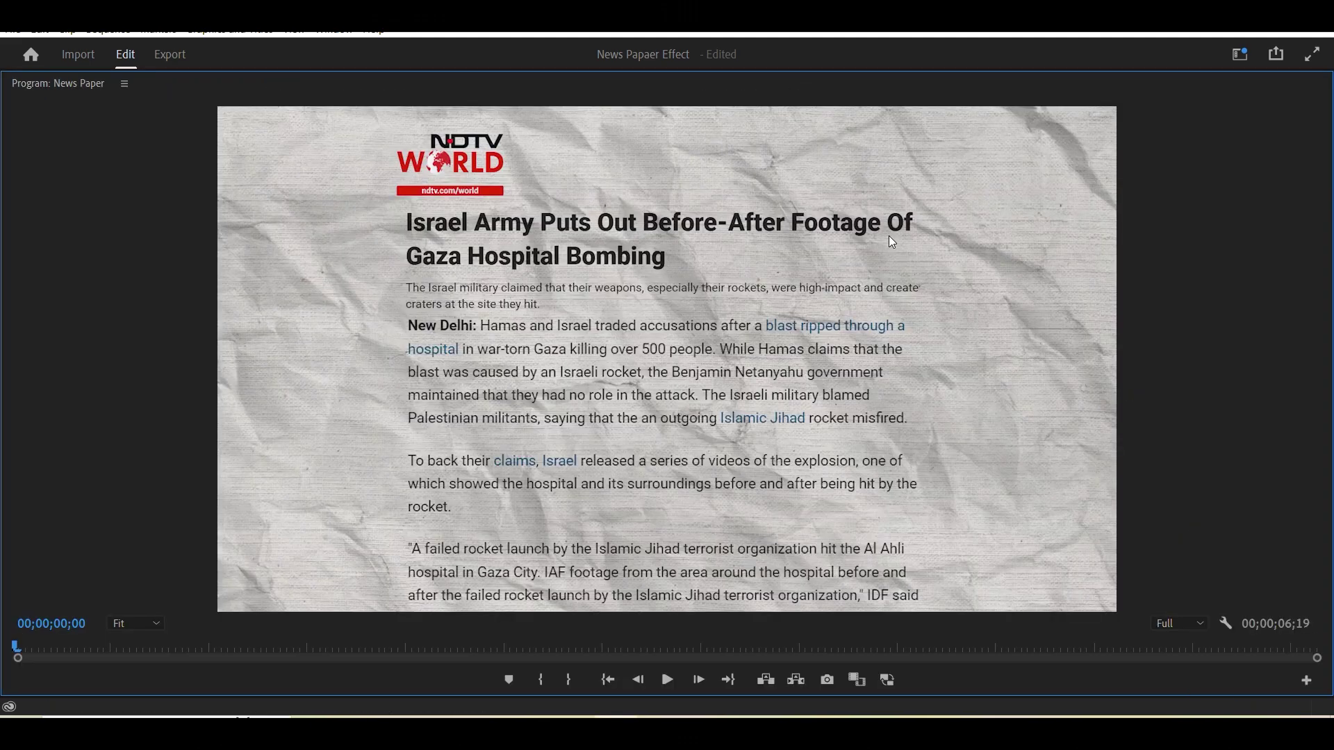
{"action": "key", "text": "space"}
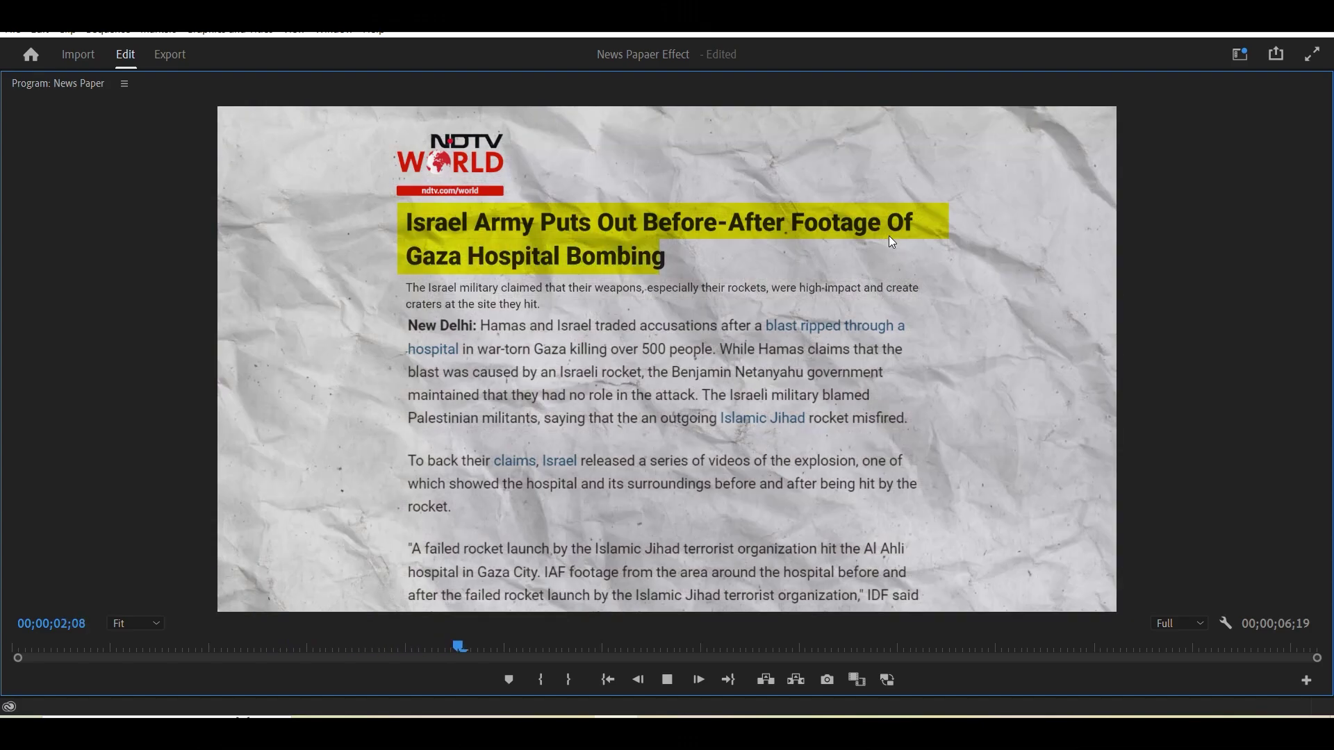
{"action": "key", "text": "space"}
{"action": "key", "text": "grave"}
{"action": "key", "text": "space"}
{"action": "key", "text": "grave"}
{"action": "key", "text": "space"}
{"action": "key", "text": "grave"}
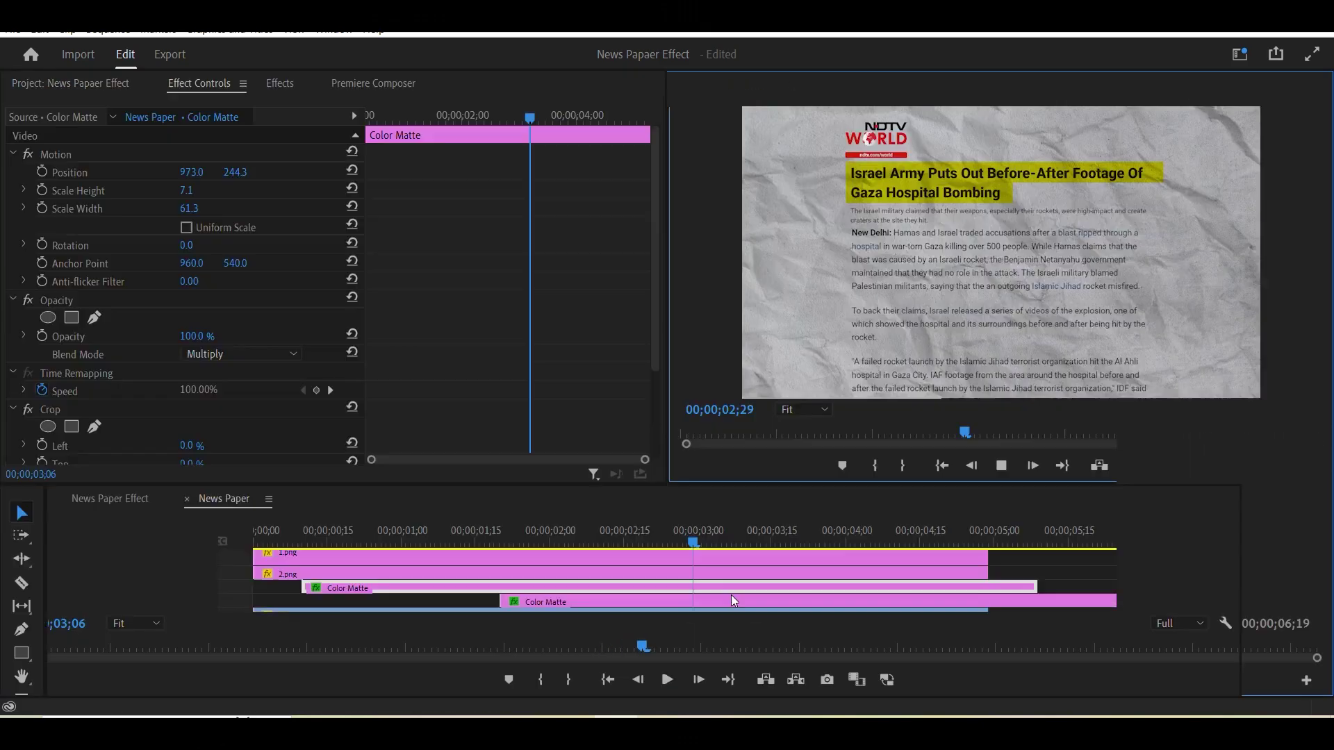
Return to the News Paper Effect sequence and play back the nested clip from its beginning
{"action": "left_click", "coordinate": [1081, 571]}
{"action": "left_click", "coordinate": [111, 497]}
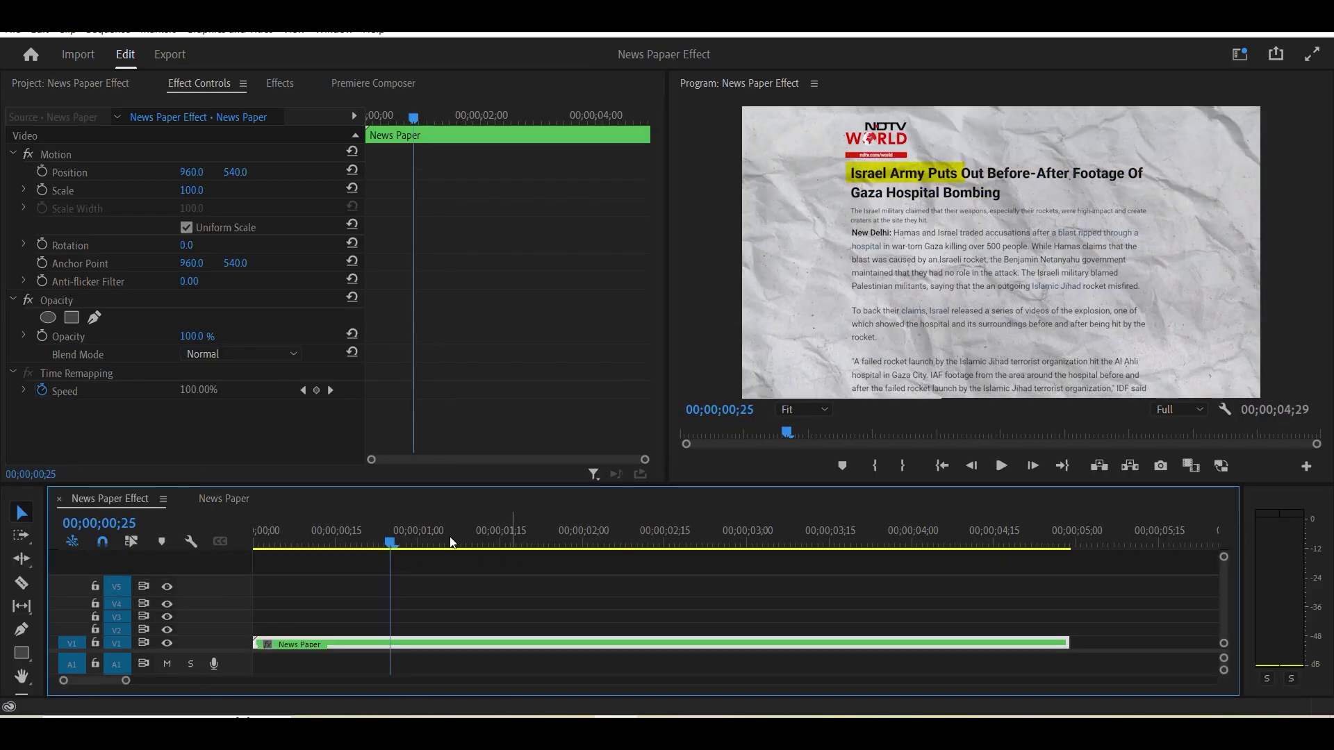
{"action": "key", "text": "Home"}
{"action": "key", "text": "space"}
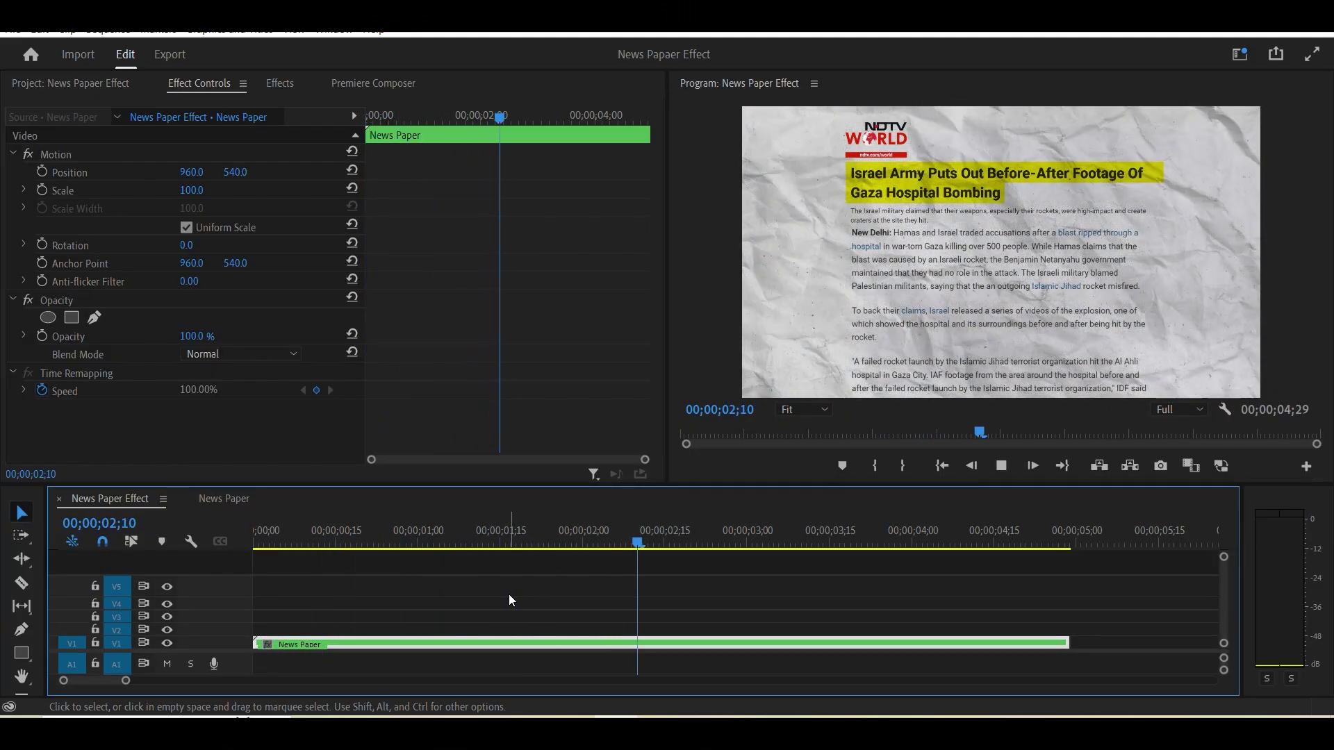
{"action": "key", "text": "space"}
{"action": "left_click", "coordinate": [499, 627]}
{"action": "key", "text": "Home"}
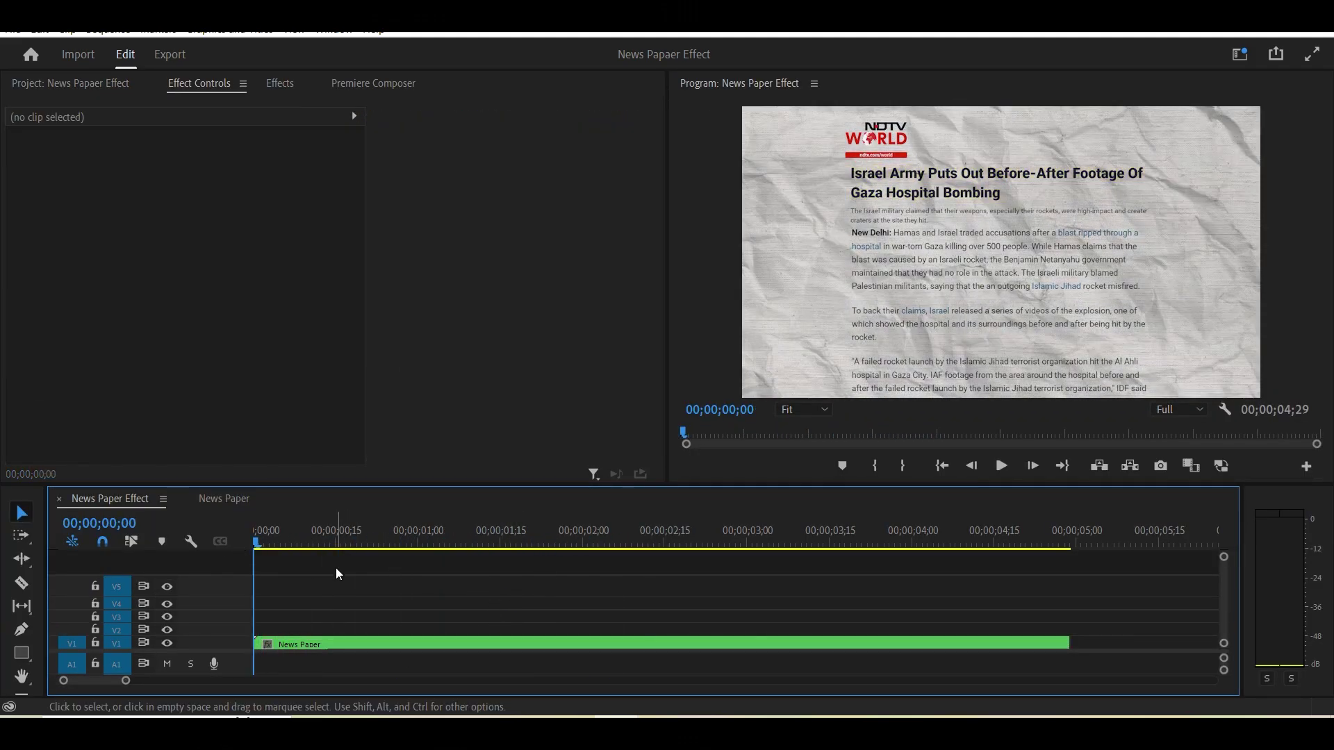
{"action": "key", "text": "space"}
{"action": "key", "text": "space"}
Add the Old Film Grain overlay on V2 above the News Paper nest and apply the Basic 3D effect to the nest
{"action": "left_click", "coordinate": [69, 83]}
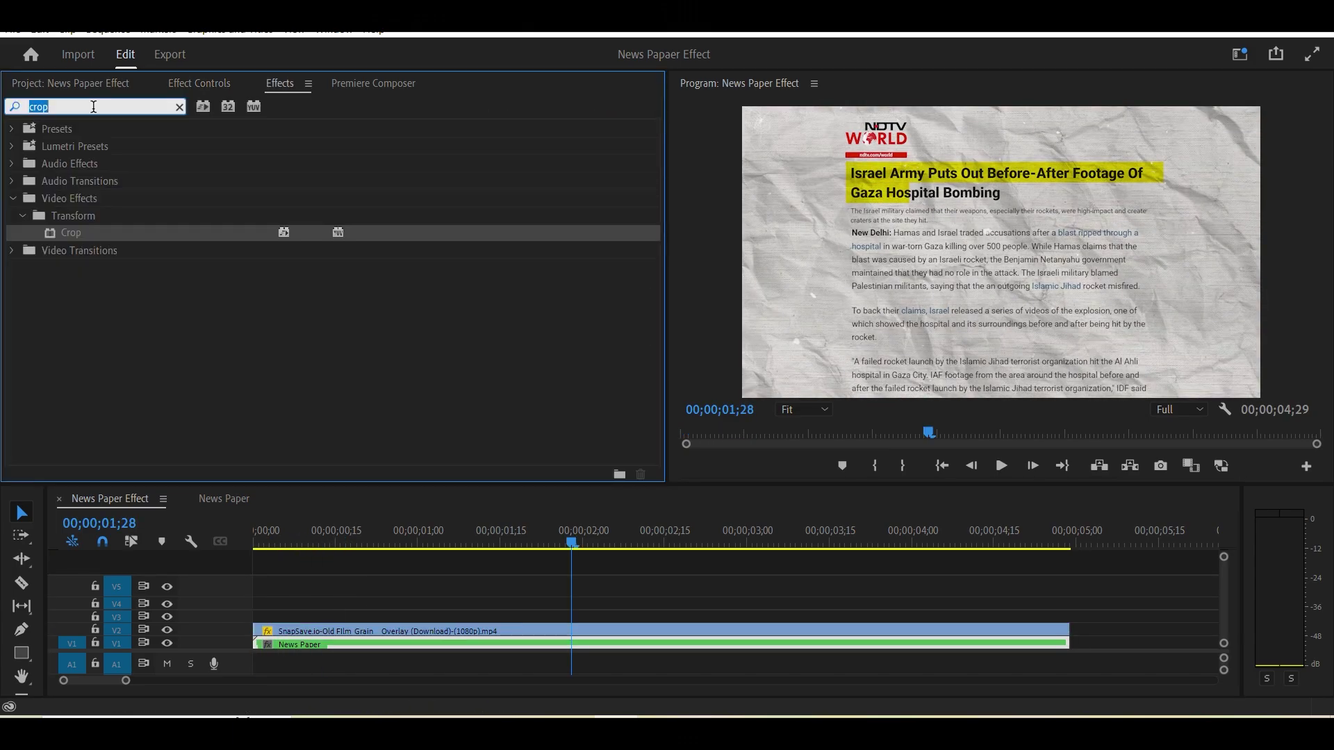
{"action": "type", "text": "basic"}
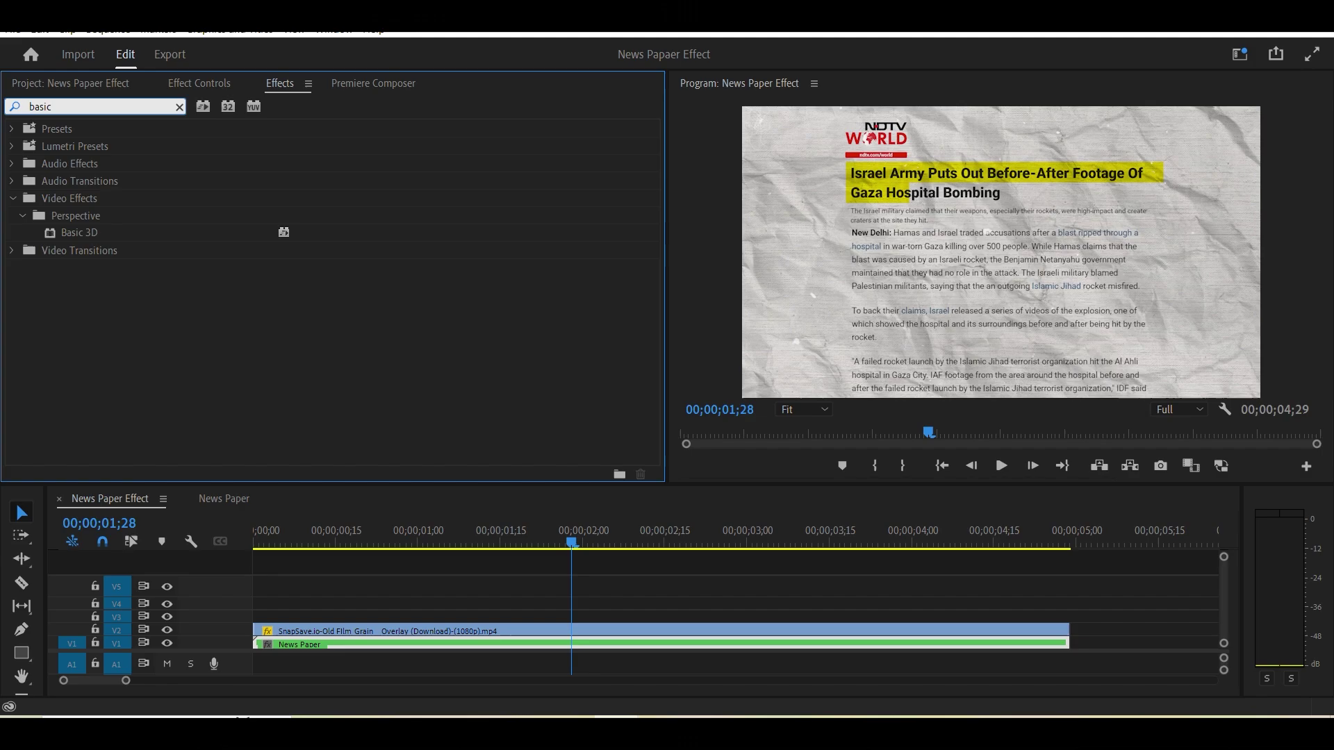
{"action": "left_click_drag", "start_coordinate": [93, 240], "coordinate": [288, 641]}
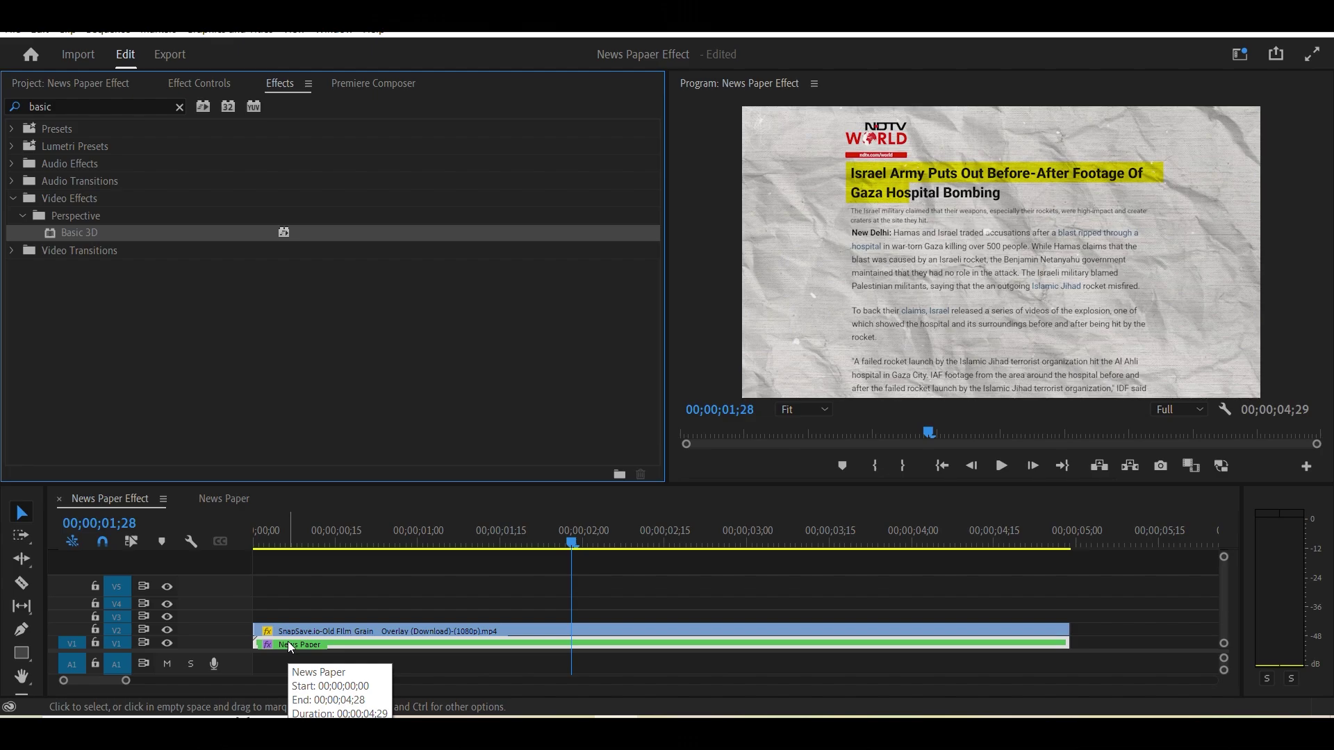
{"action": "left_click", "coordinate": [222, 82]}
{"action": "scroll", "coordinate": [182, 374], "scroll_direction": "down", "scroll_amount": 3}
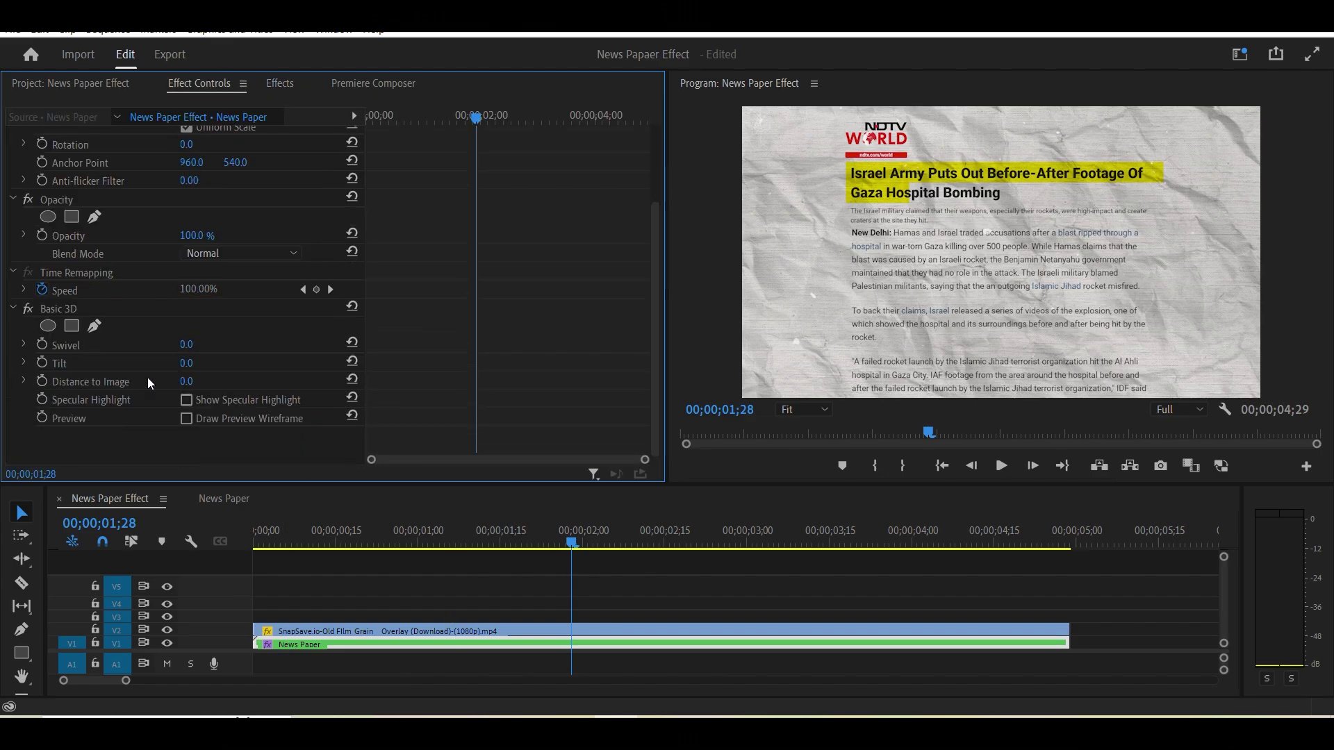
Keyframe the nest's Basic 3D Swivel from 5° at the start to -8° at 00;00;04;28, with Tilt 10° and Distance to Image -15
{"action": "mouse_move", "coordinate": [187, 344]}
{"action": "left_mouse_down"}
{"action": "mouse_move", "coordinate": [174, 345]}
{"action": "mouse_move", "coordinate": [197, 381]}
{"action": "mouse_move", "coordinate": [176, 381]}
{"action": "mouse_move", "coordinate": [188, 363]}
{"action": "left_mouse_up"}
{"action": "left_click_drag", "start_coordinate": [292, 543], "coordinate": [89, 553]}
{"action": "left_click", "coordinate": [42, 345]}
{"action": "left_click_drag", "start_coordinate": [257, 543], "coordinate": [1064, 546]}
{"action": "left_click_drag", "start_coordinate": [189, 345], "coordinate": [184, 344]}
{"action": "left_click_drag", "start_coordinate": [191, 363], "coordinate": [201, 363]}
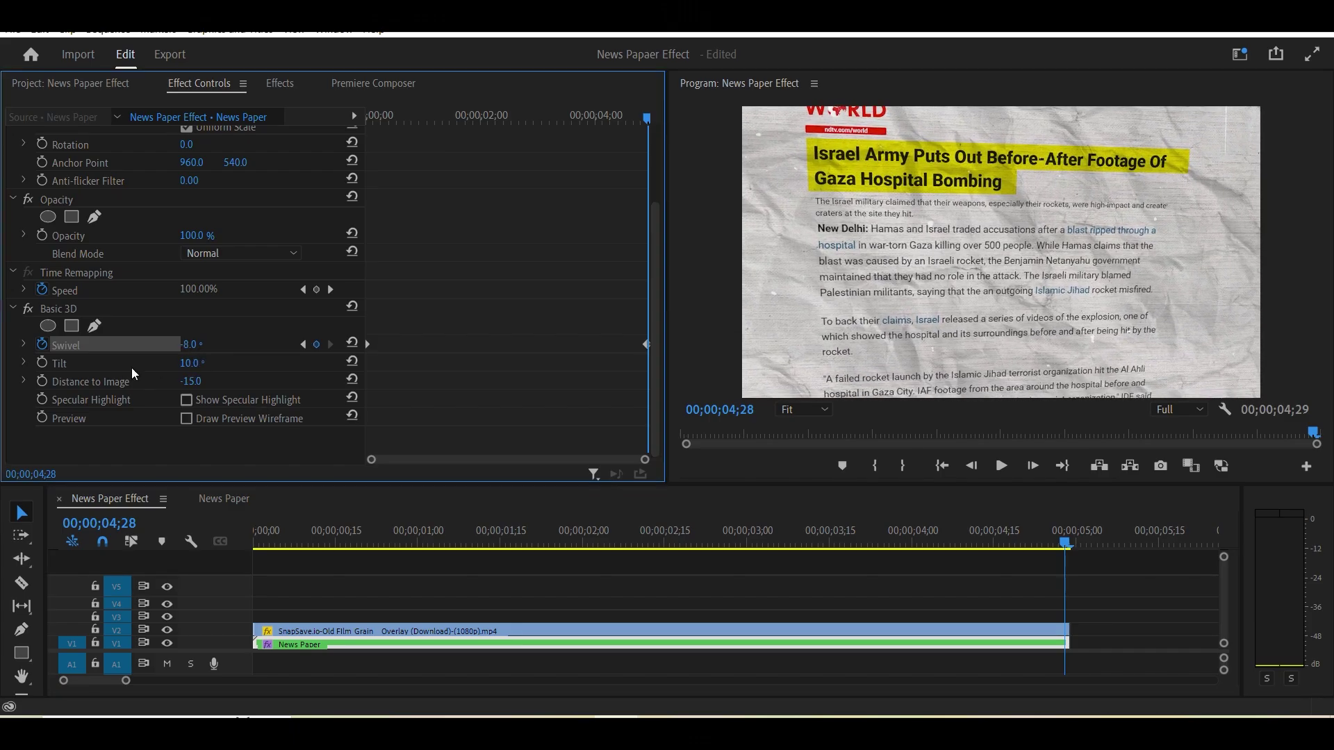
Play back the swiveling paper animation from the start in the enlarged preview
{"action": "key", "text": "Home"}
{"action": "key", "text": "space"}
{"action": "key", "text": "grave"}
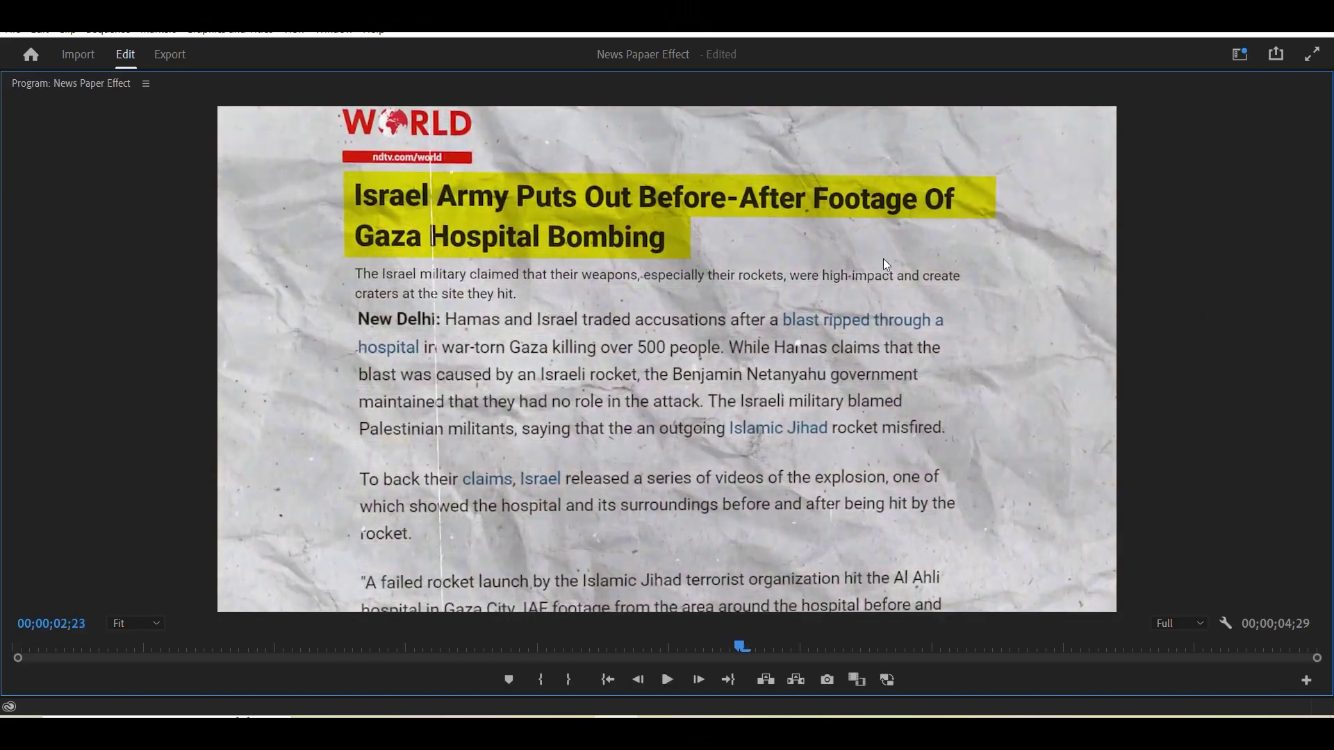
Keyframe the nest's Tilt from -8° to 10° and Distance to Image ending at -31, and set its vertical position to 619
{"action": "key", "text": "grave"}
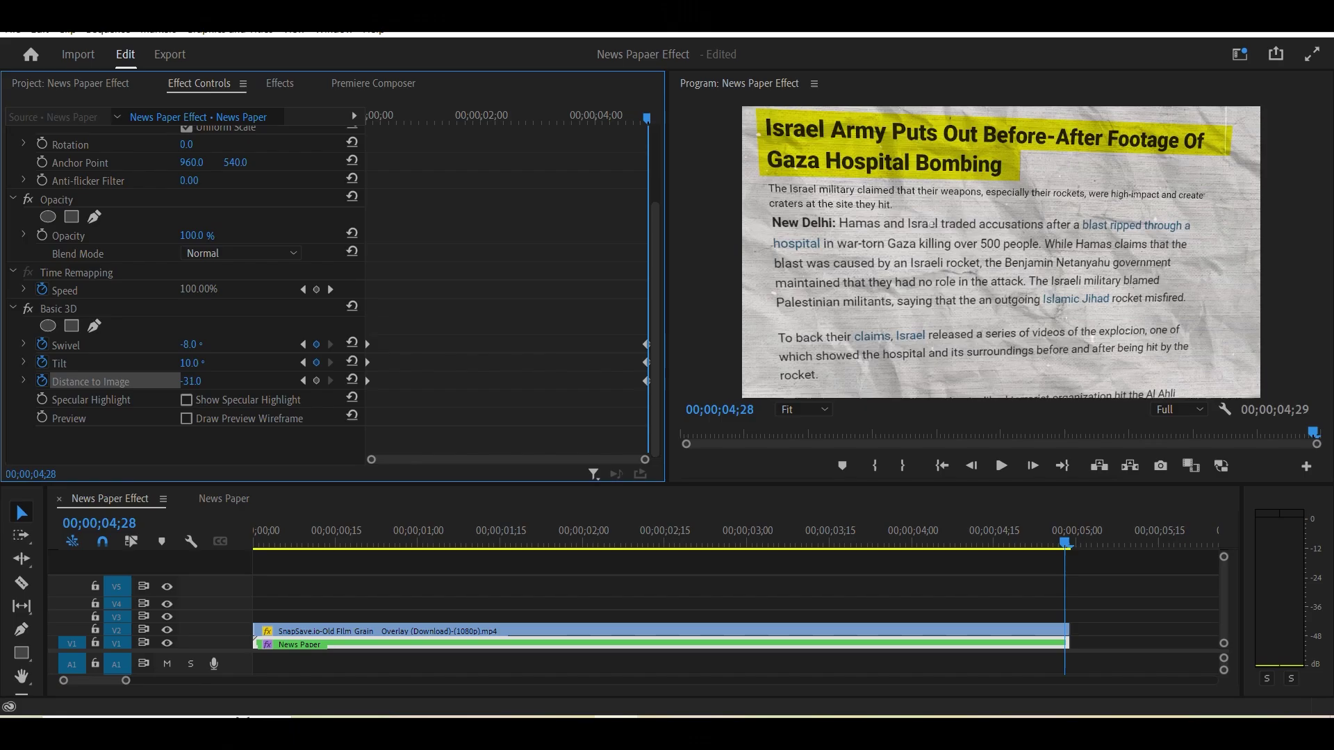
{"action": "key", "text": "Home"}
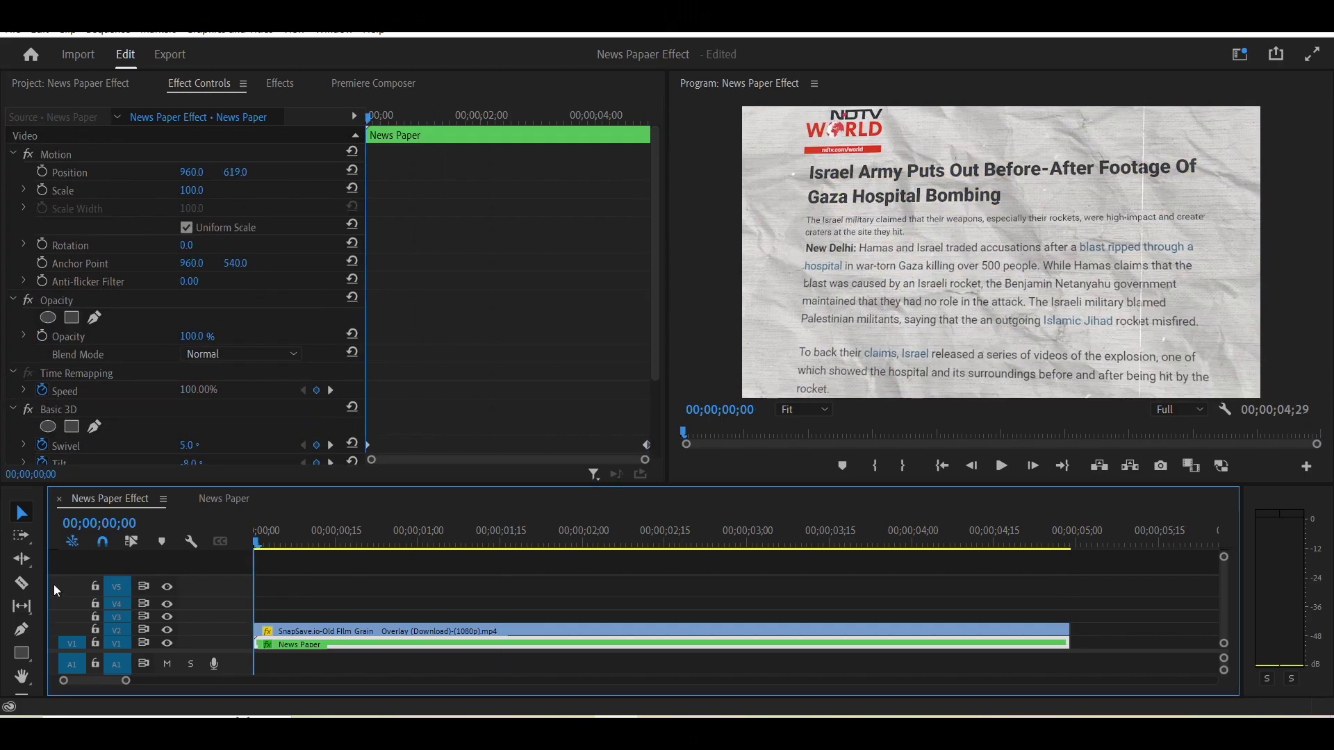
Play back the nested paper's Basic 3D move in the enlarged preview
{"action": "key", "text": "space"}
{"action": "key", "text": "grave"}
{"action": "key", "text": "grave"}
{"action": "scroll", "coordinate": [419, 292], "scroll_direction": "down", "scroll_amount": 3}
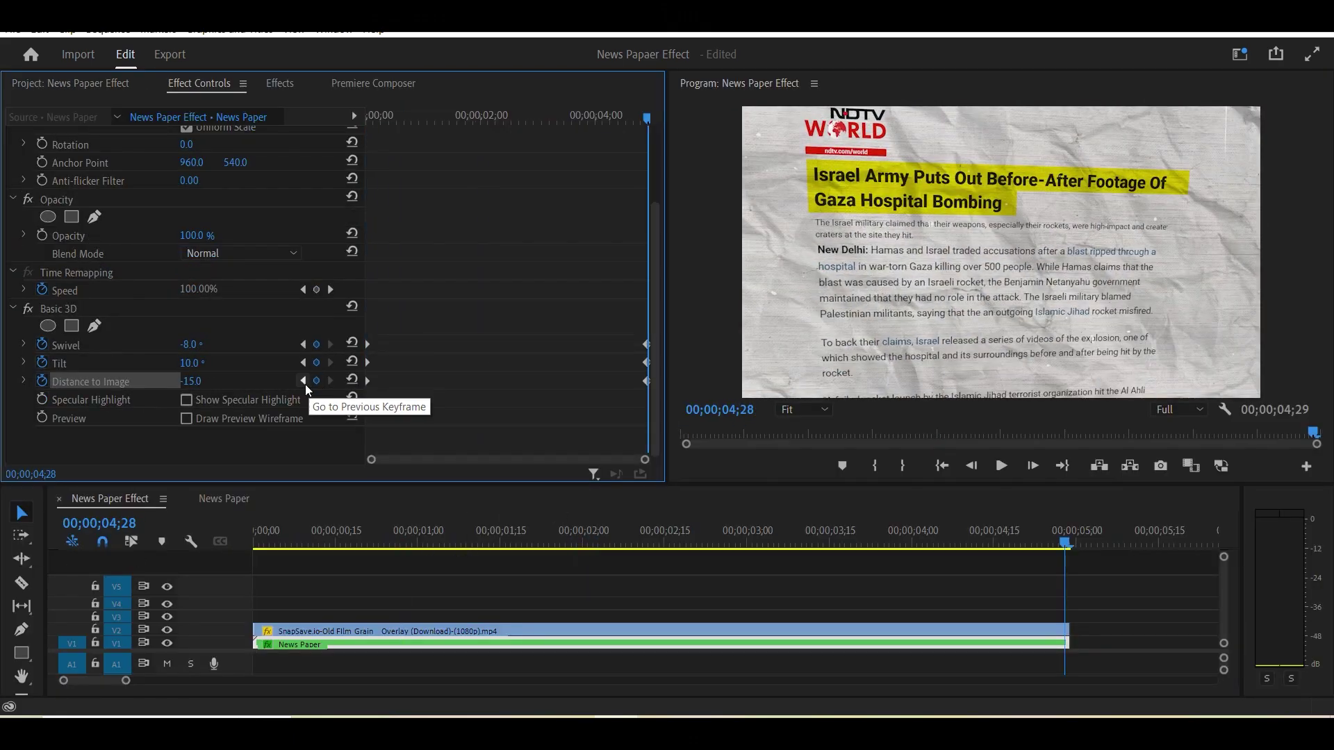
Set the News Paper nest's starting Basic 3D keyframes to Swivel -15° and Tilt 25°, checking the move by playing it back
{"action": "left_click", "coordinate": [303, 382]}
{"action": "mouse_move", "coordinate": [259, 532]}
{"action": "left_mouse_down"}
{"action": "mouse_move", "coordinate": [871, 533]}
{"action": "mouse_move", "coordinate": [253, 537]}
{"action": "left_mouse_up"}
{"action": "mouse_move", "coordinate": [194, 345]}
{"action": "left_mouse_down"}
{"action": "mouse_move", "coordinate": [174, 345]}
{"action": "mouse_move", "coordinate": [199, 363]}
{"action": "left_mouse_up"}
{"action": "mouse_move", "coordinate": [258, 538]}
{"action": "left_mouse_down"}
{"action": "mouse_move", "coordinate": [625, 551]}
{"action": "mouse_move", "coordinate": [252, 542]}
{"action": "left_mouse_up"}
{"action": "mouse_move", "coordinate": [191, 344]}
{"action": "left_mouse_down"}
{"action": "mouse_move", "coordinate": [207, 345]}
{"action": "mouse_move", "coordinate": [179, 363]}
{"action": "left_mouse_up"}
{"action": "key", "text": "space"}
{"action": "key", "text": "space"}
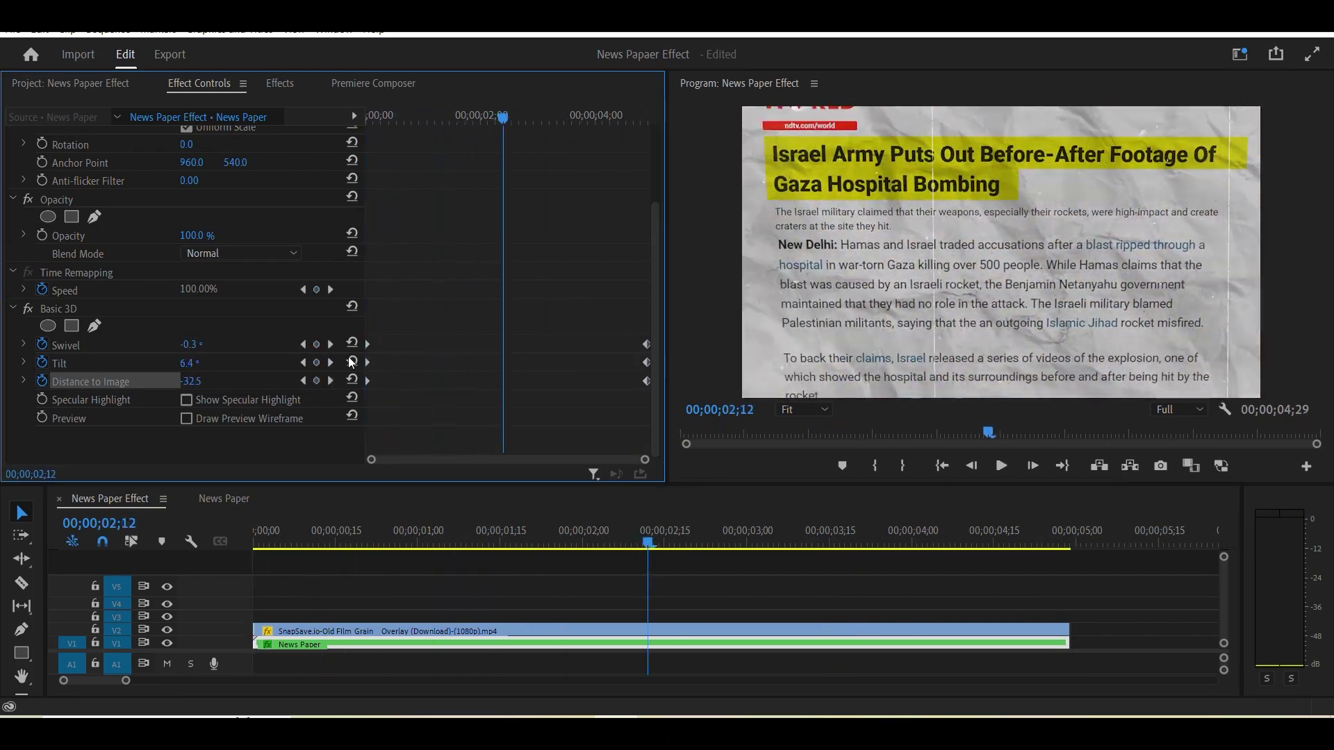
{"action": "left_click_drag", "start_coordinate": [261, 538], "coordinate": [933, 557]}
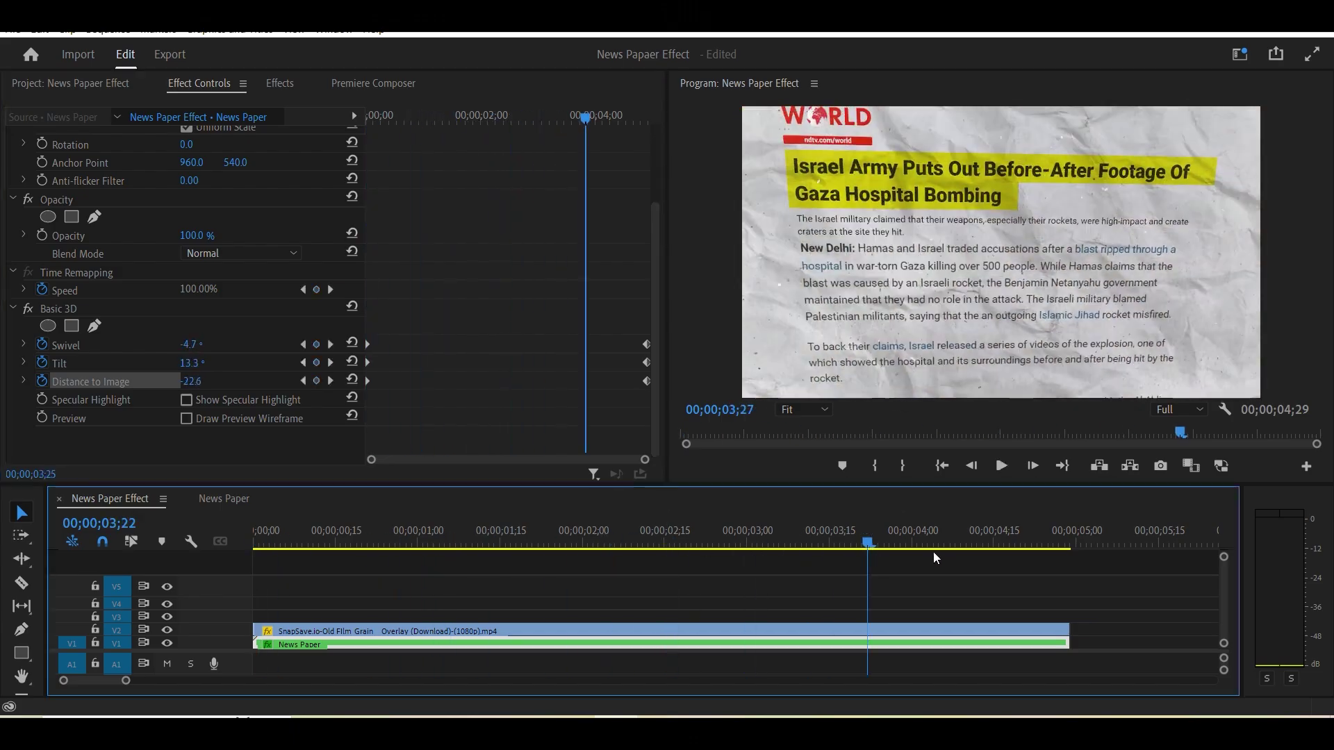
{"action": "left_click", "coordinate": [246, 306]}
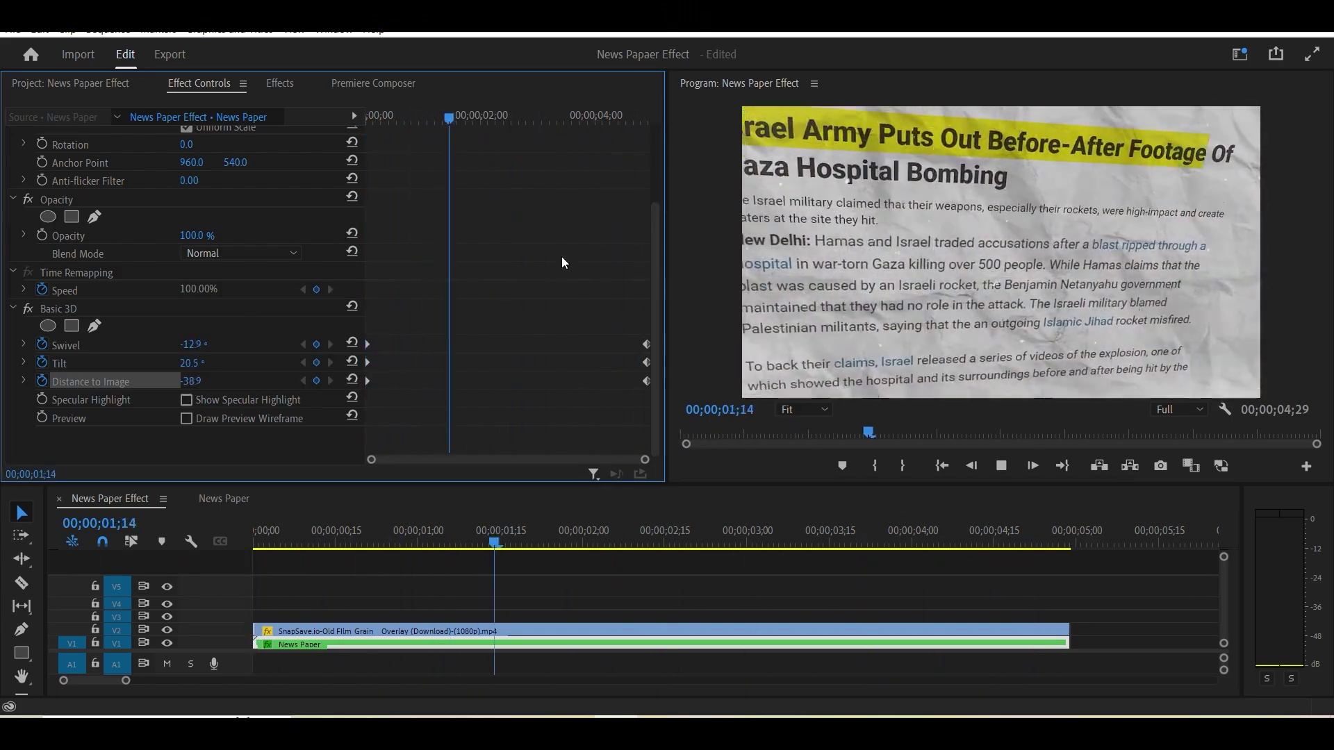
Set the nest's vertical position to 592, play back the move from the start and save the project
{"action": "left_click", "coordinate": [254, 539]}
{"action": "scroll", "coordinate": [246, 305], "scroll_direction": "up", "scroll_amount": 2}
{"action": "left_click_drag", "start_coordinate": [234, 173], "coordinate": [247, 173]}
{"action": "key", "text": "space"}
{"action": "left_click", "coordinate": [254, 539]}
{"action": "key", "text": "space"}
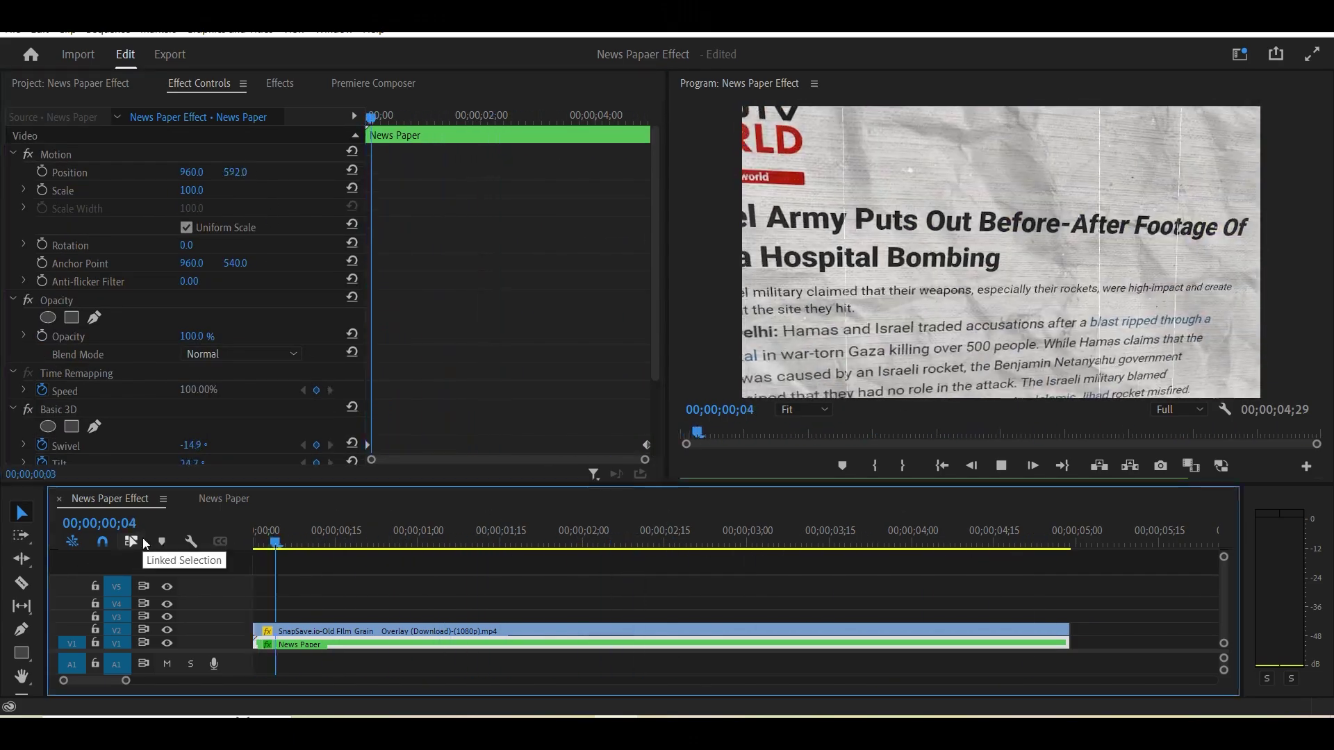
{"action": "left_click", "coordinate": [828, 588]}
{"action": "key", "text": "space"}
{"action": "left_click", "coordinate": [255, 539]}
{"action": "key", "text": "ctrl+s"}
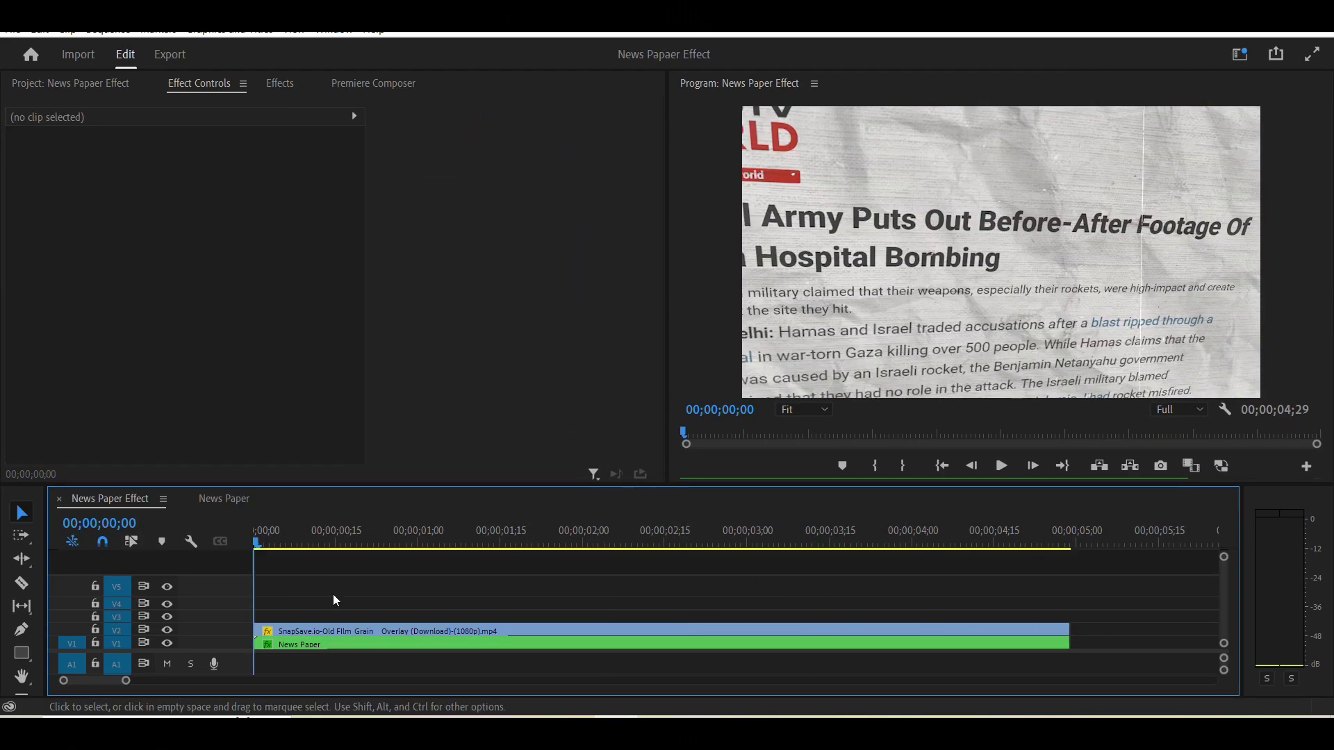
Set the nest's starting Distance to Image to -64 and add an eased middle keyframe for a quick opening pull-back
{"action": "key", "text": "space"}
{"action": "key", "text": "space"}
{"action": "left_click", "coordinate": [295, 644]}
{"action": "scroll", "coordinate": [243, 401], "scroll_direction": "down", "scroll_amount": 4}
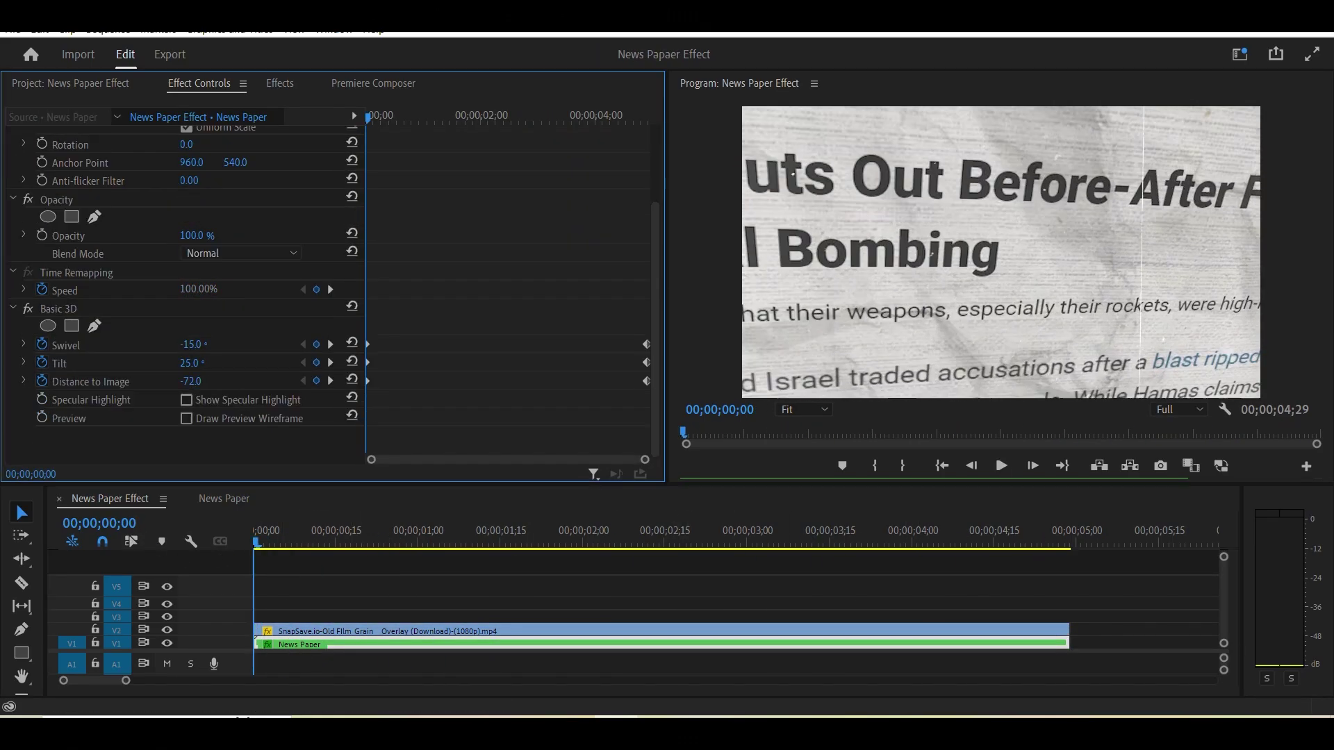
{"action": "left_click_drag", "start_coordinate": [191, 381], "coordinate": [203, 381]}
{"action": "left_click", "coordinate": [436, 116]}
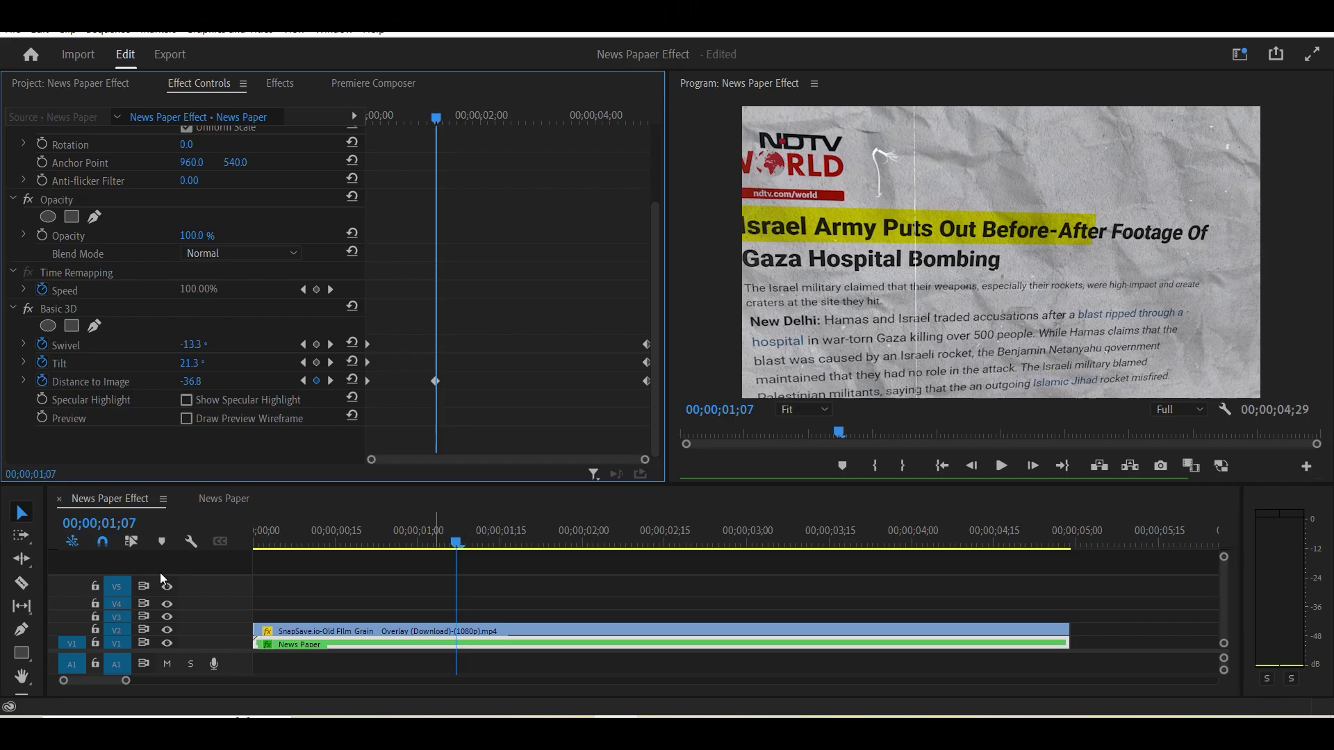
{"action": "right_click", "coordinate": [435, 381]}
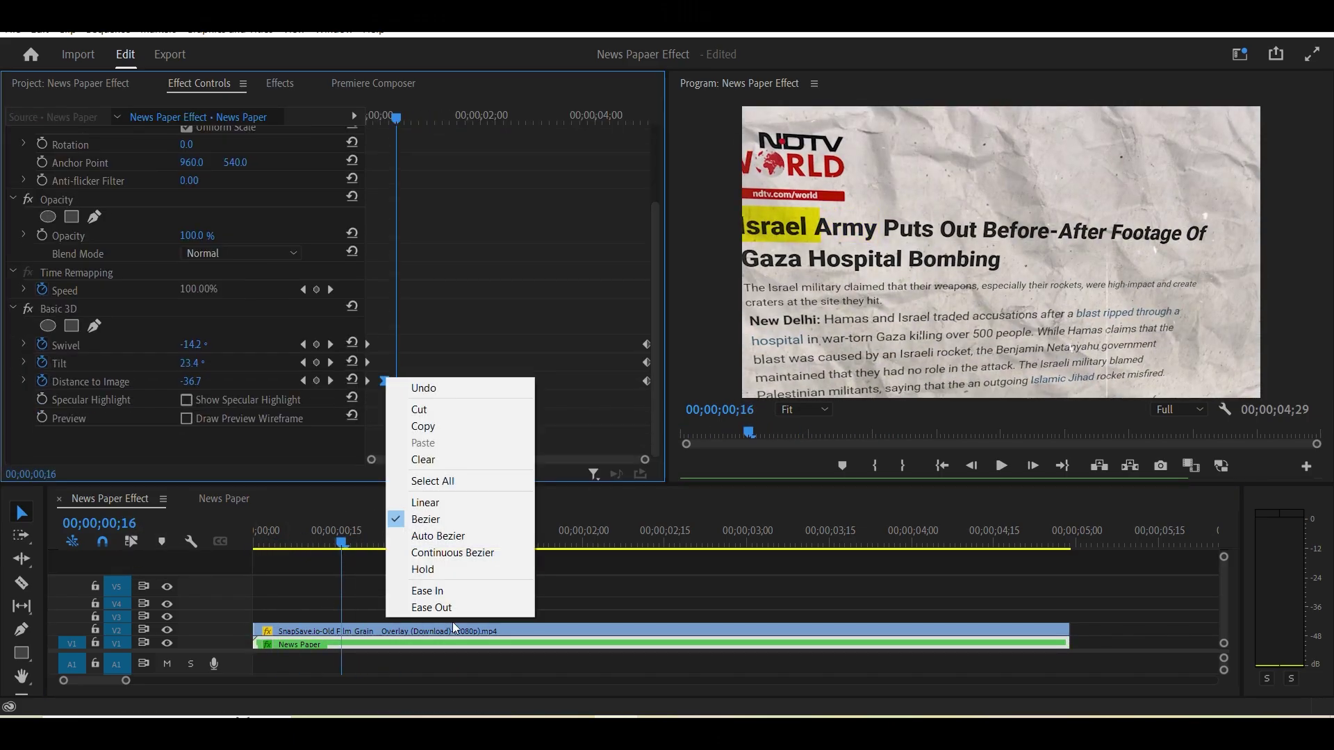
{"action": "left_click", "coordinate": [389, 606]}
Shift the middle Distance to Image keyframe slightly later and play back the pull-back from the start
{"action": "key", "text": "Home"}
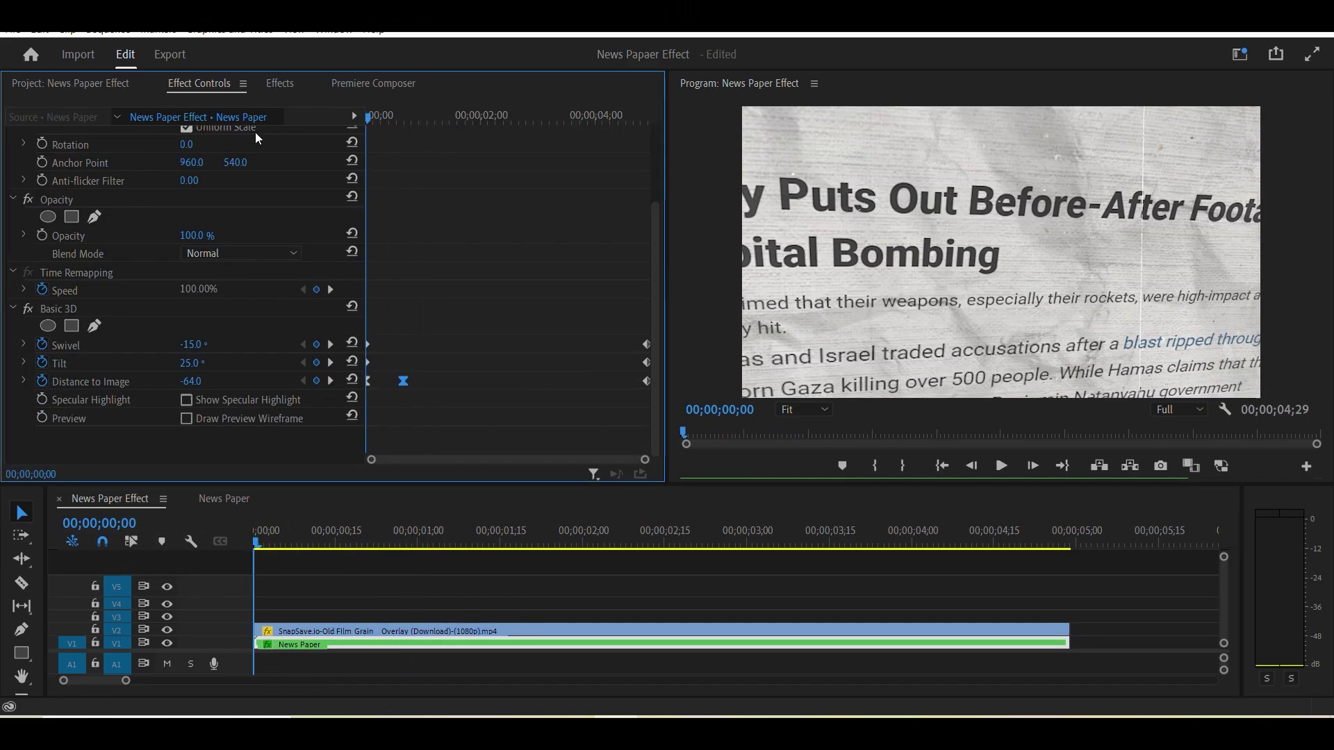
{"action": "key", "text": "space"}
{"action": "left_click_drag", "start_coordinate": [403, 380], "coordinate": [417, 381]}
{"action": "left_click_drag", "start_coordinate": [291, 541], "coordinate": [172, 549]}
{"action": "key", "text": "space"}
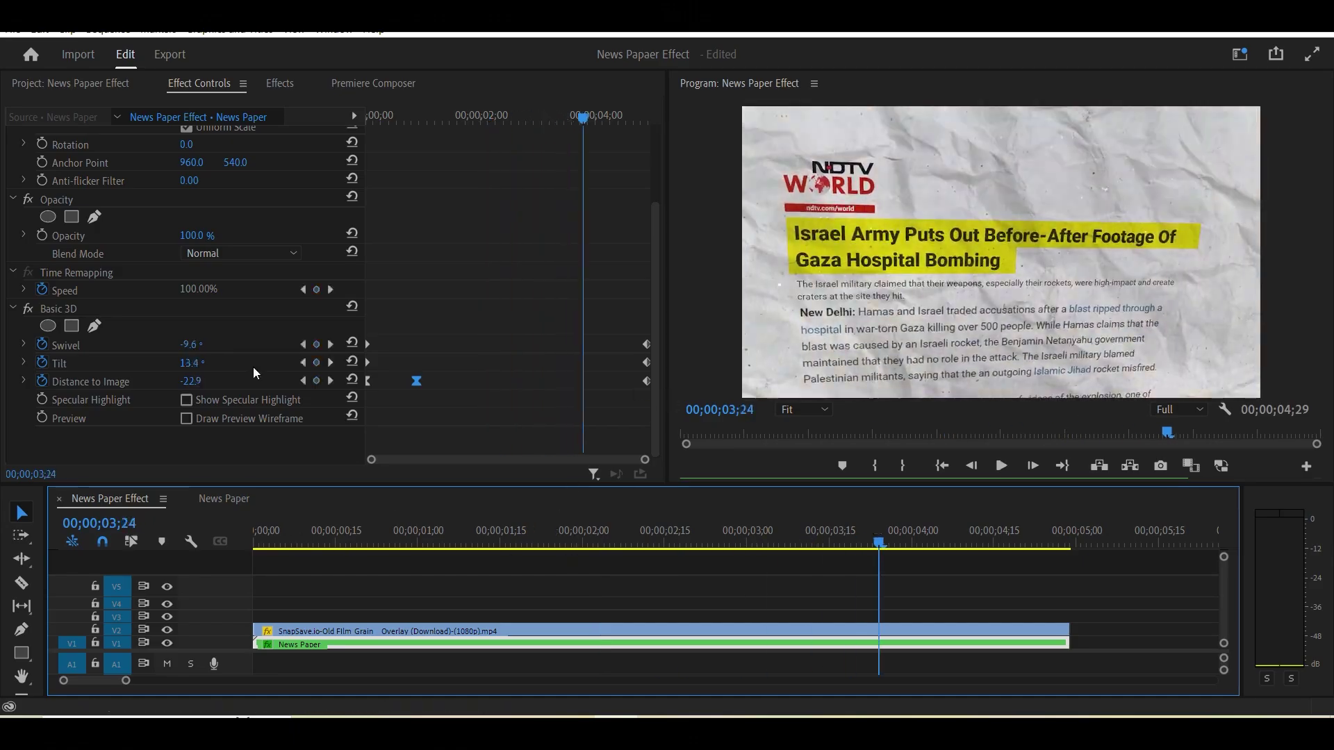
Set the nest's end keyframes to Swivel -5°, Tilt -15° and Distance to Image -31, and remove the middle Distance keyframe
{"action": "left_click", "coordinate": [330, 380]}
{"action": "left_click", "coordinate": [164, 556]}
{"action": "key", "text": "space"}
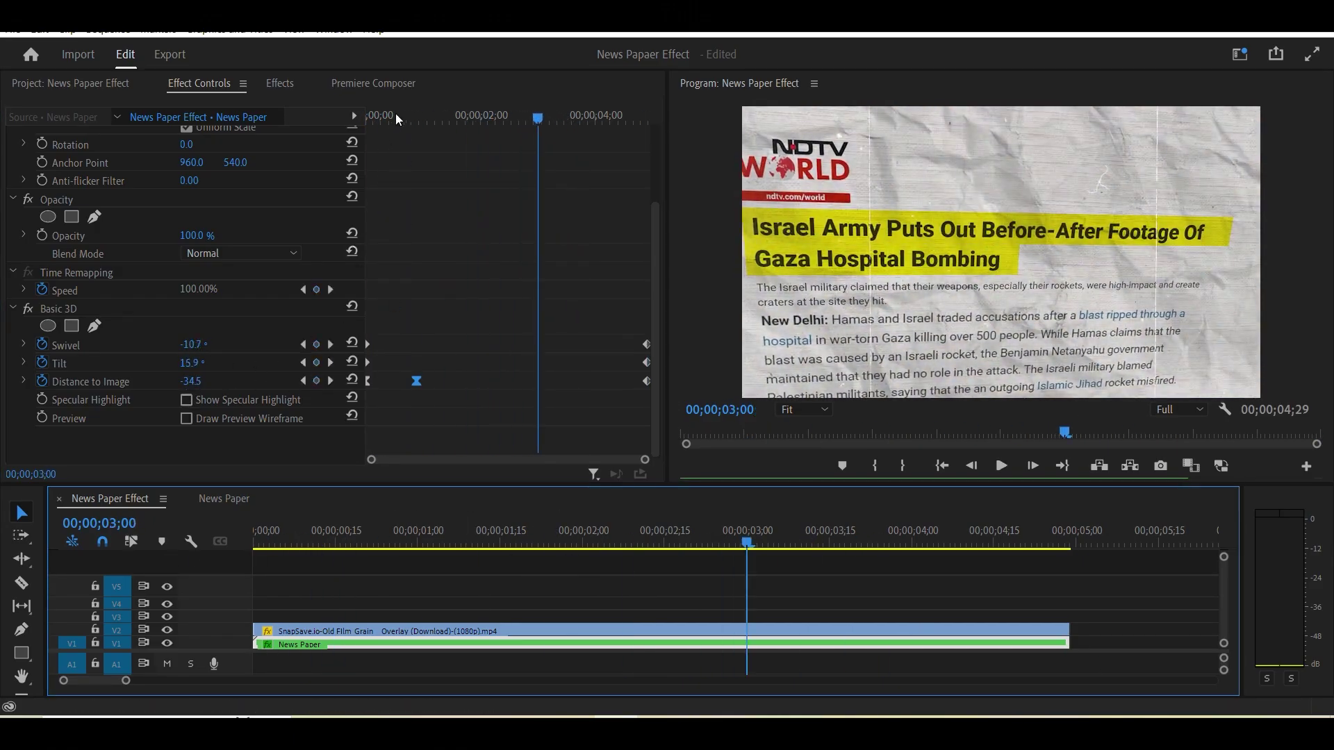
{"action": "left_click_drag", "start_coordinate": [395, 114], "coordinate": [672, 152]}
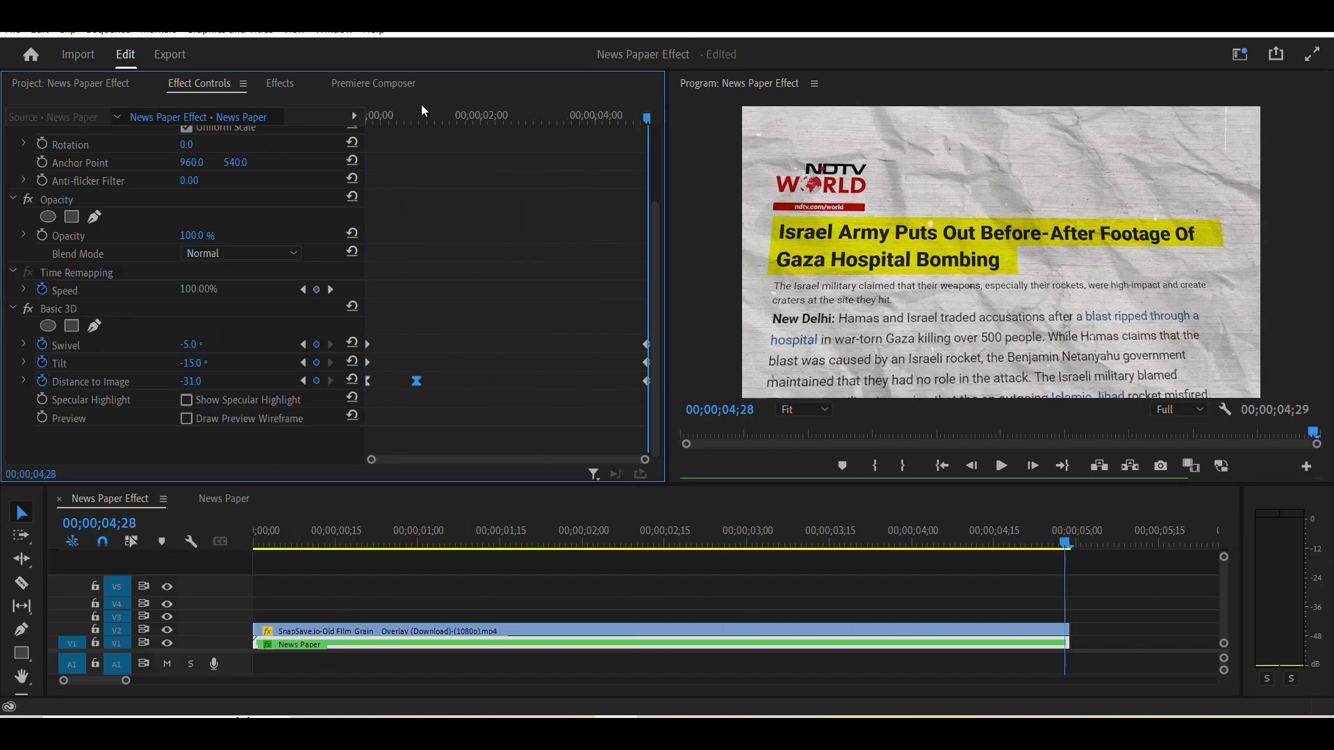
{"action": "left_click_drag", "start_coordinate": [421, 113], "coordinate": [348, 121]}
{"action": "key", "text": "space"}
{"action": "left_click_drag", "start_coordinate": [416, 381], "coordinate": [473, 381]}
{"action": "left_click_drag", "start_coordinate": [417, 114], "coordinate": [296, 170]}
{"action": "key", "text": "space"}
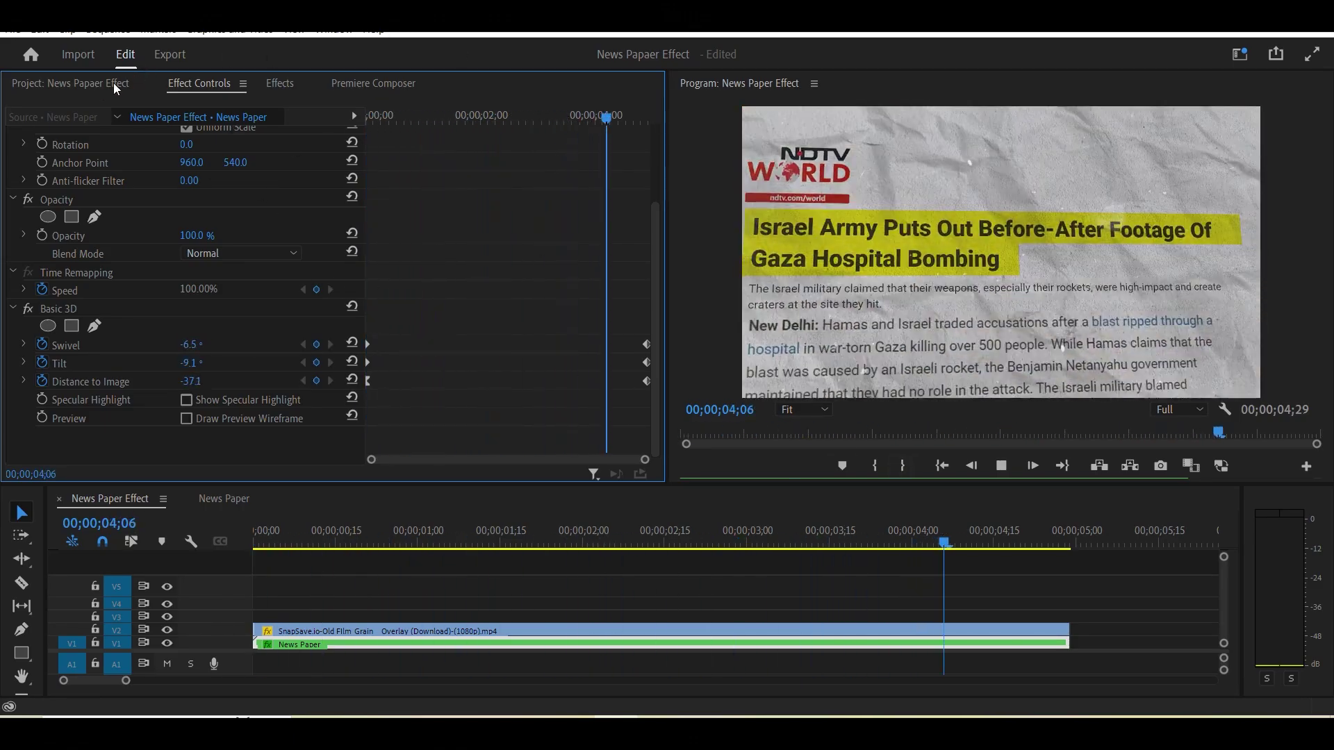
Create an adjustment layer and place it on V3 above the film grain overlay, starting at the sequence's beginning
{"action": "left_click", "coordinate": [114, 82]}
{"action": "right_click", "coordinate": [587, 380]}
{"action": "mouse_move", "coordinate": [673, 444]}
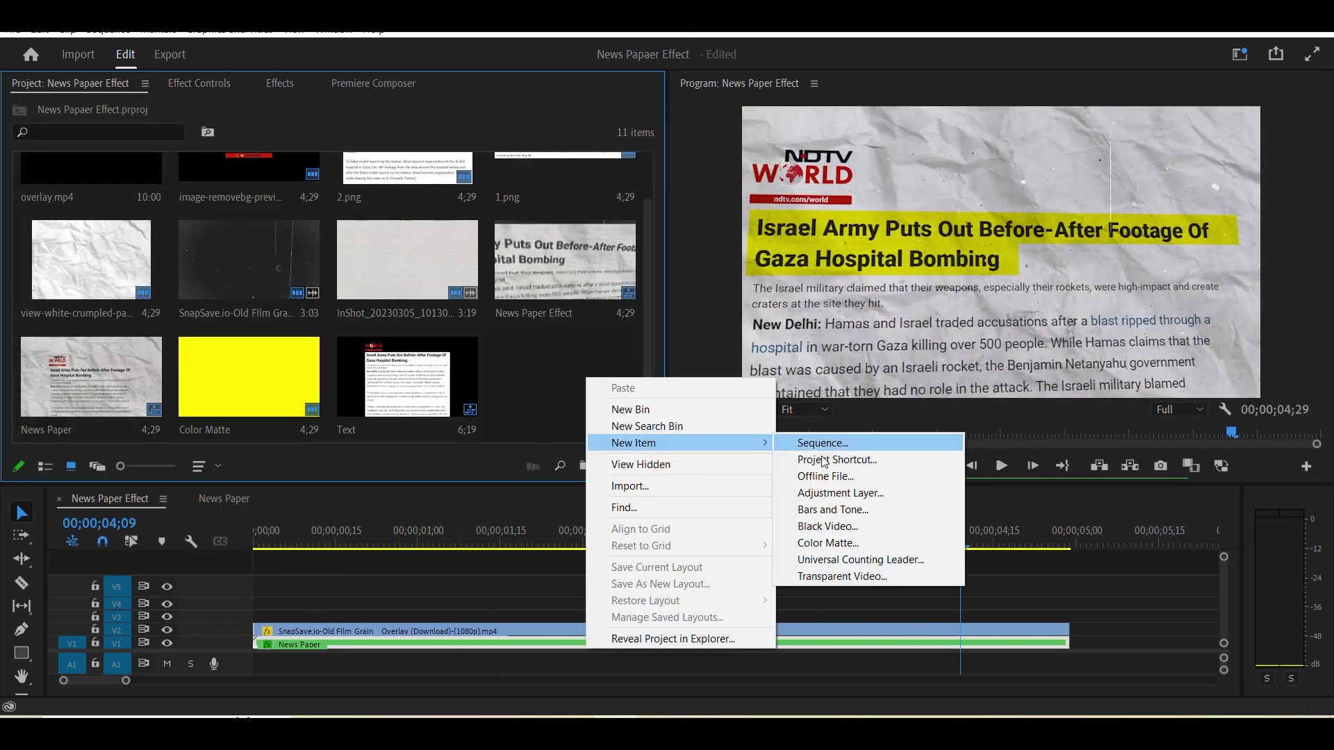
{"action": "left_click", "coordinate": [824, 497]}
{"action": "left_click", "coordinate": [697, 426]}
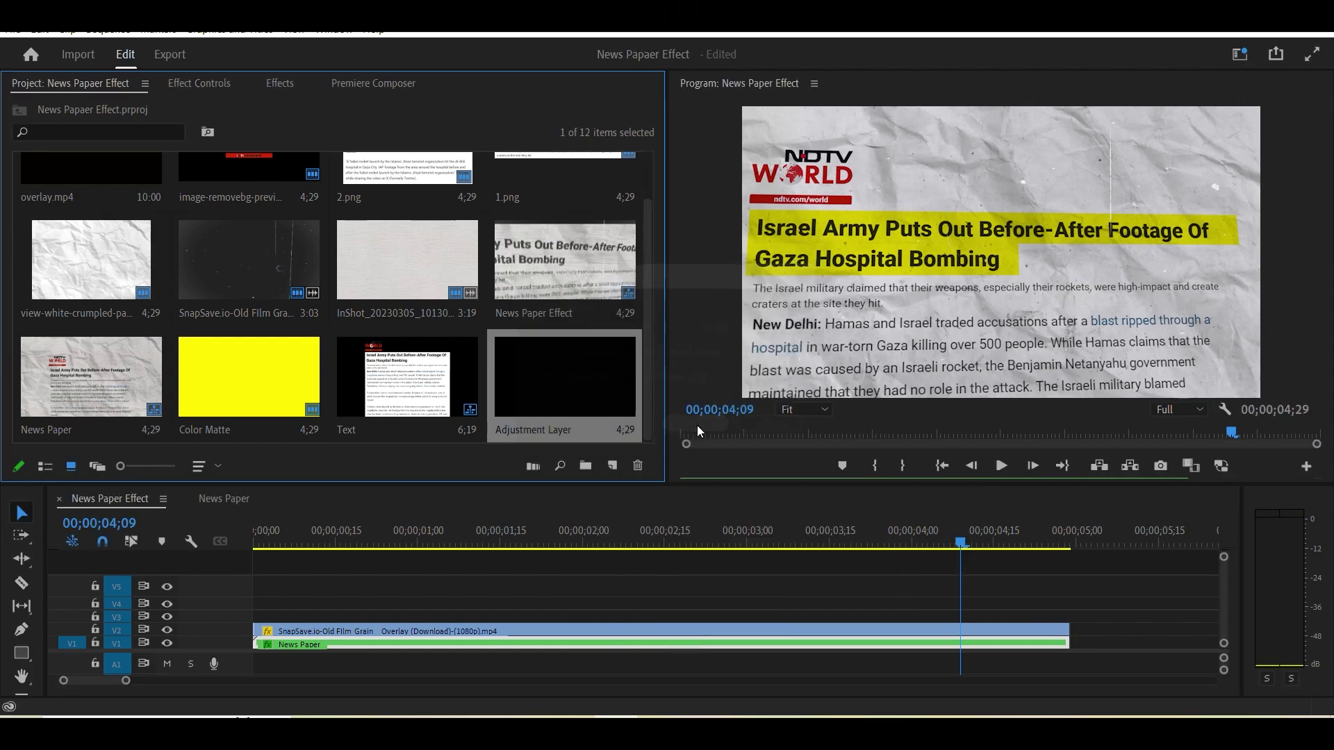
{"action": "left_click_drag", "start_coordinate": [565, 378], "coordinate": [550, 576]}
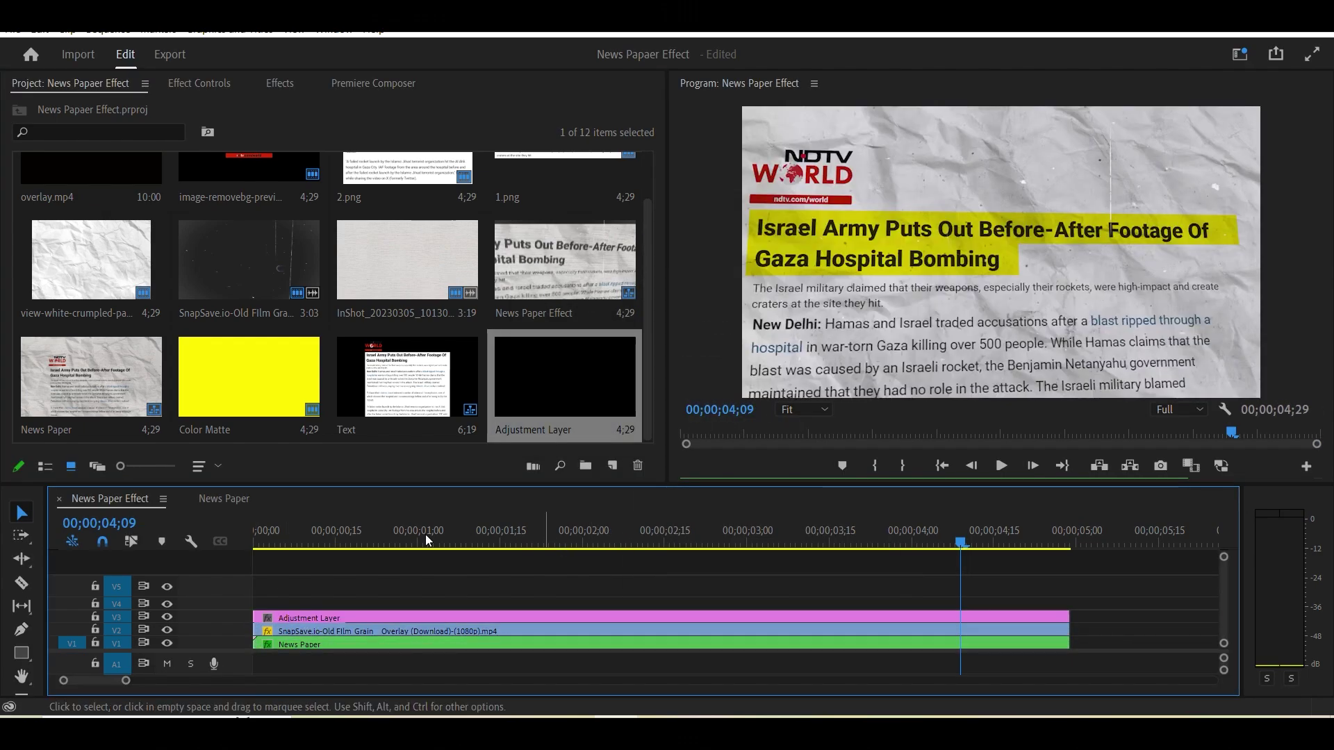
Apply Gaussian Blur to the adjustment layer with Blurriness 10 and Repeat Edge Pixels enabled
{"action": "left_click", "coordinate": [407, 542]}
{"action": "left_click", "coordinate": [199, 84]}
{"action": "left_click", "coordinate": [278, 85]}
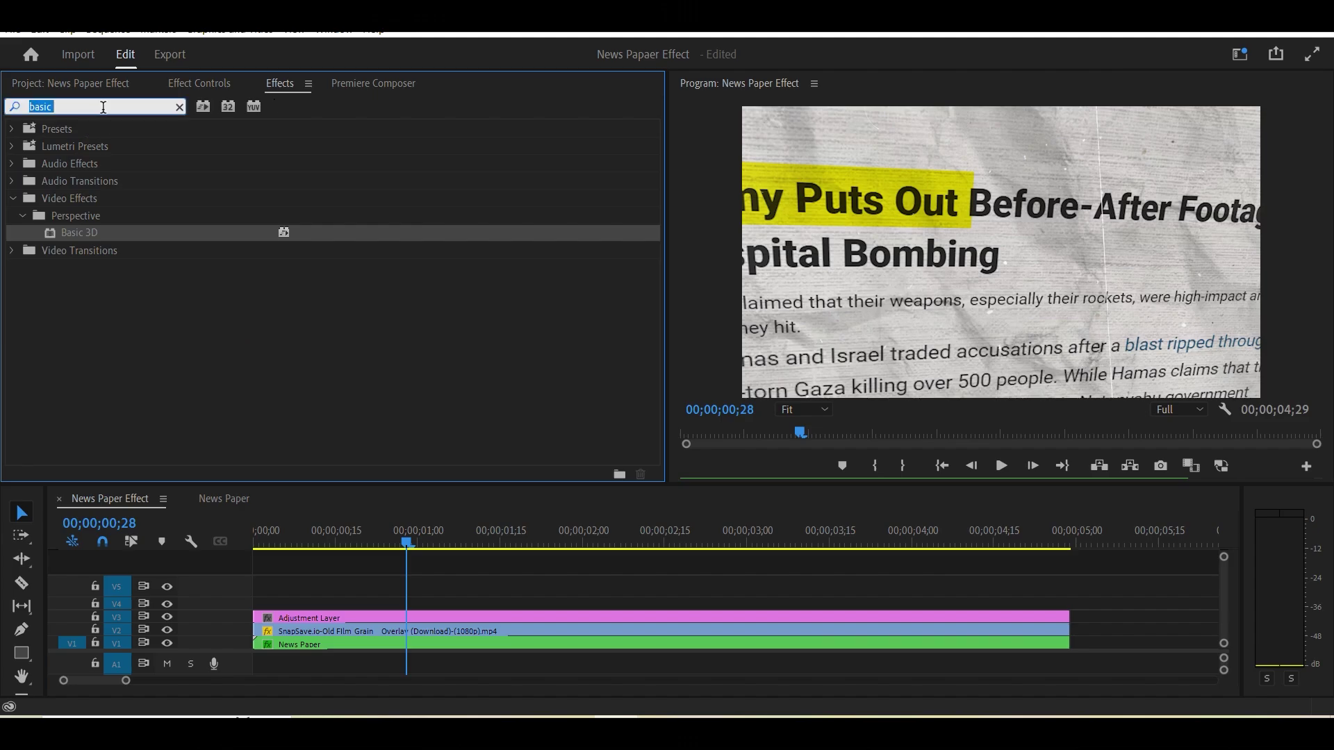
{"action": "type", "text": "gau"}
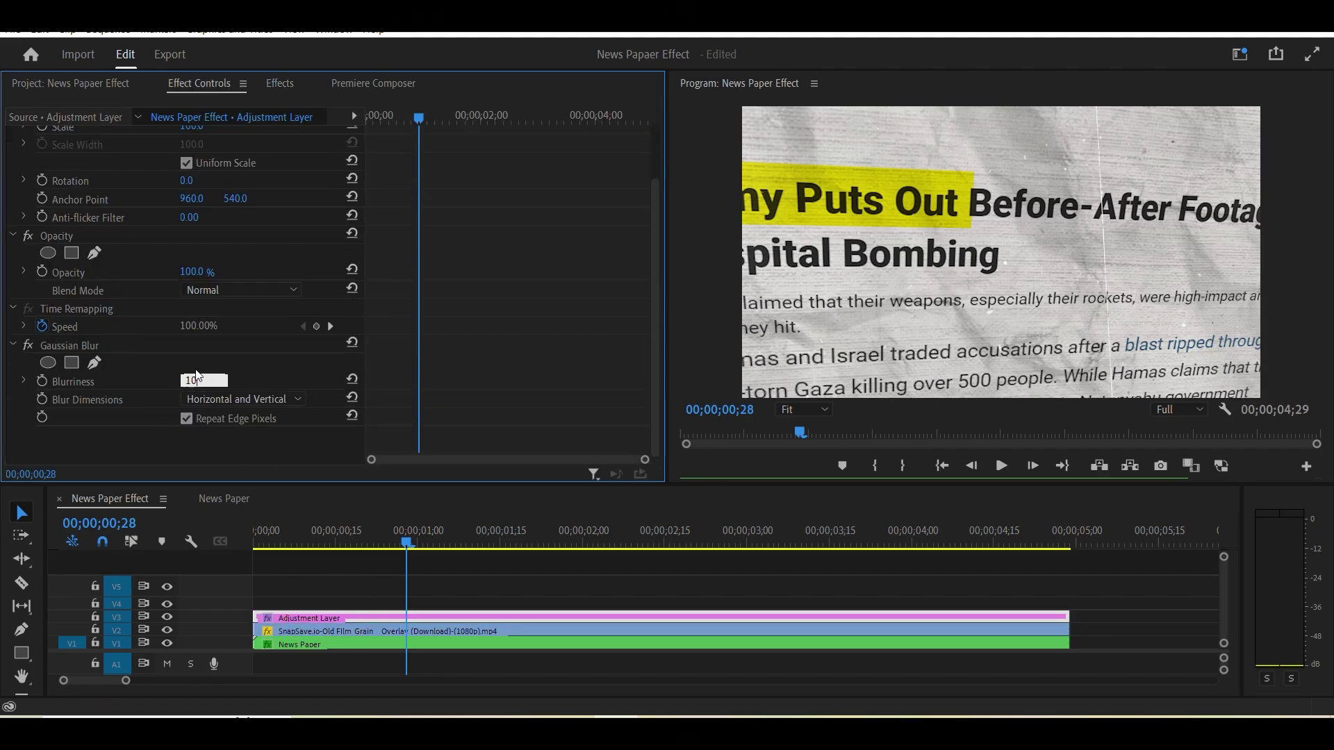
{"action": "key", "text": "Return"}
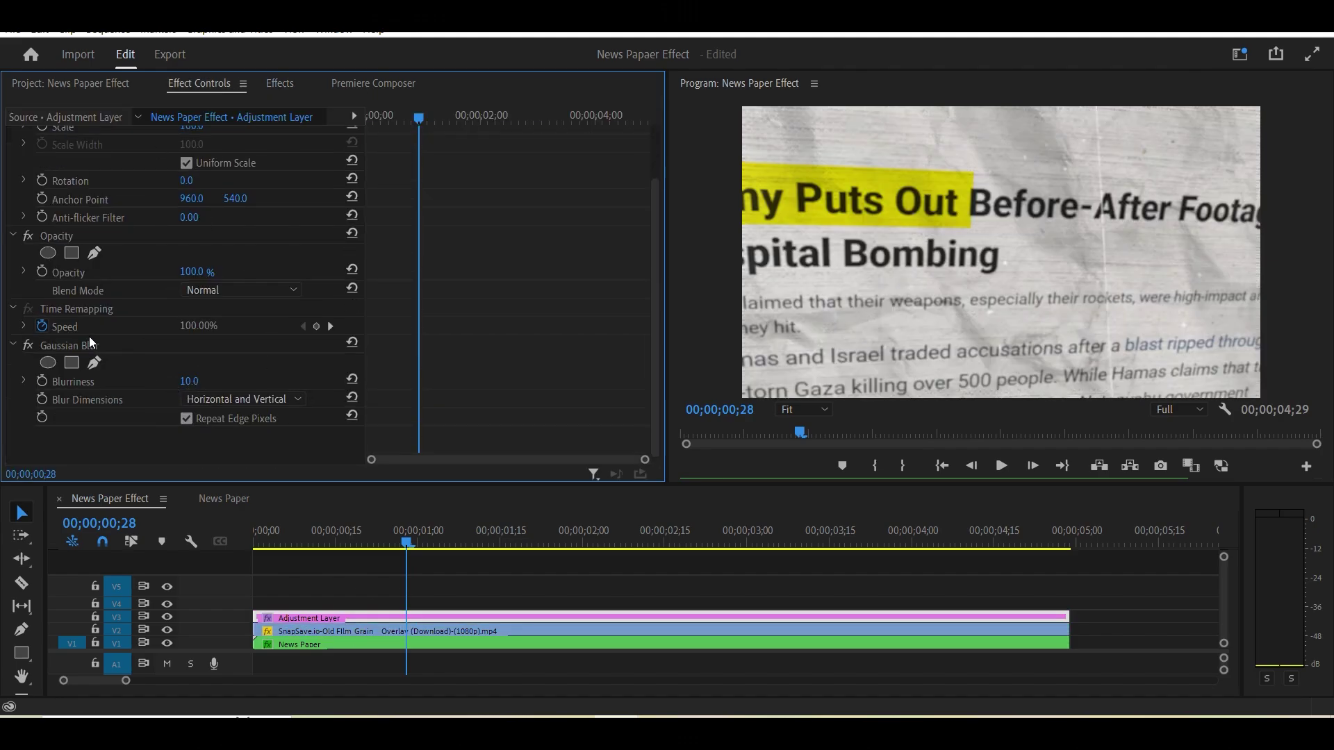
Add an ellipse mask to the Gaussian Blur, stretch it across the full headline width and invert it
{"action": "left_click", "coordinate": [48, 362]}
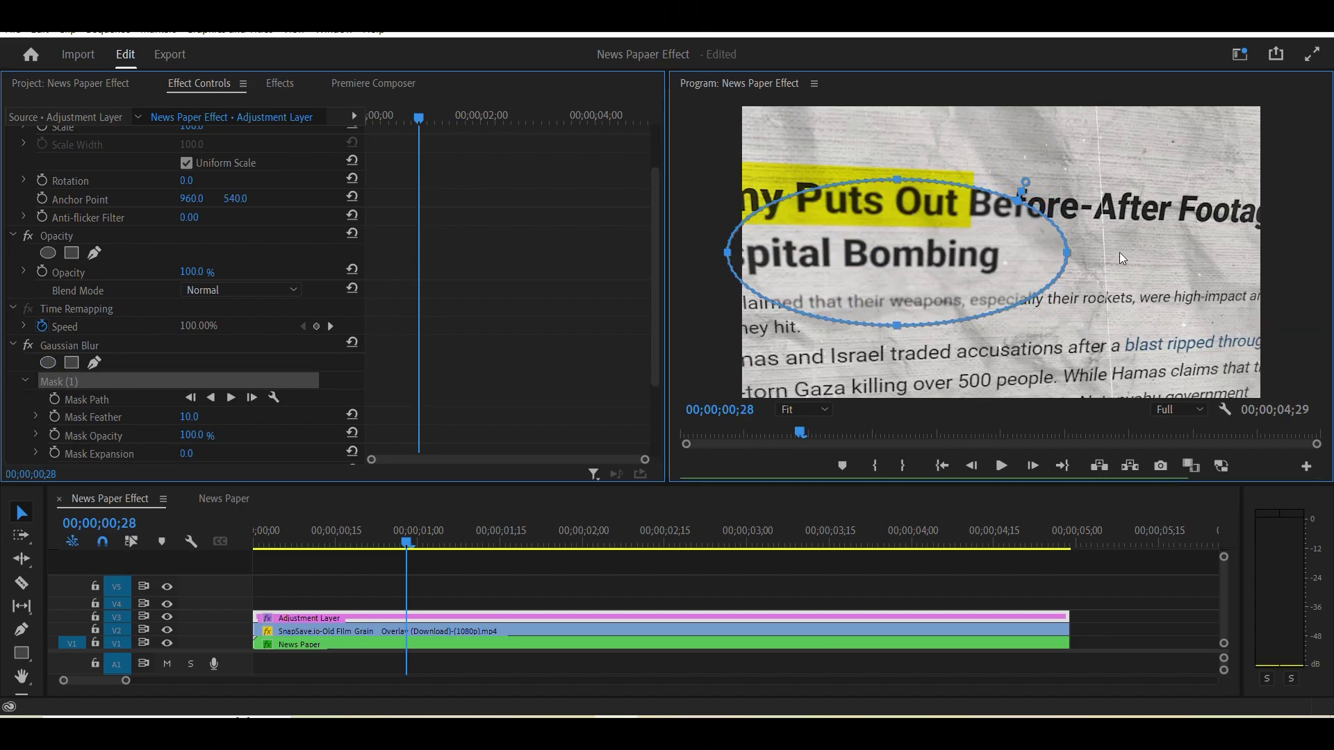
{"action": "left_click_drag", "start_coordinate": [1066, 253], "coordinate": [1282, 245]}
{"action": "left_click_drag", "start_coordinate": [1003, 179], "coordinate": [1004, 153]}
{"action": "left_click_drag", "start_coordinate": [1003, 323], "coordinate": [1004, 290]}
{"action": "scroll", "coordinate": [292, 347], "scroll_direction": "down", "scroll_amount": 3}
{"action": "left_click", "coordinate": [186, 385]}
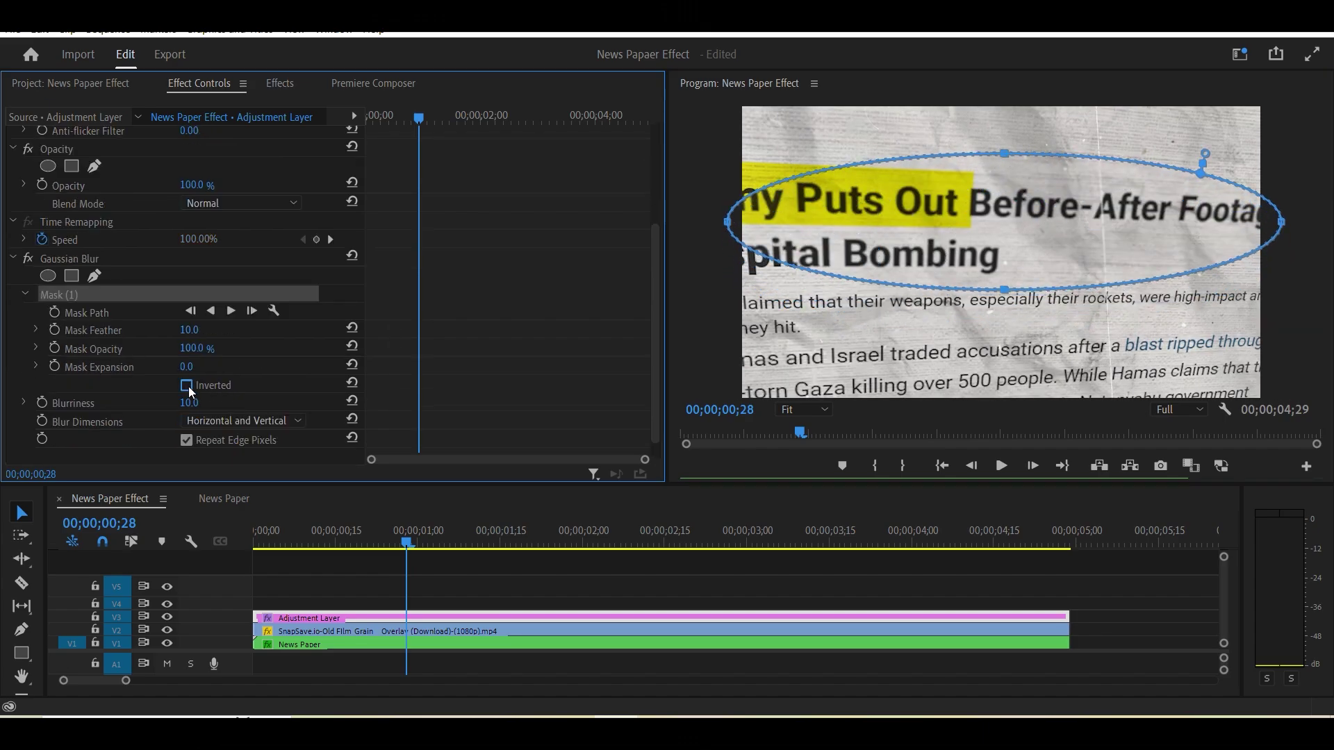
Play back the masked blur from the start and raise the blur mask's feather to 646
{"action": "left_click", "coordinate": [254, 539]}
{"action": "key", "text": "space"}
{"action": "key", "text": "space"}
{"action": "left_click", "coordinate": [458, 603]}
{"action": "left_click", "coordinate": [445, 618]}
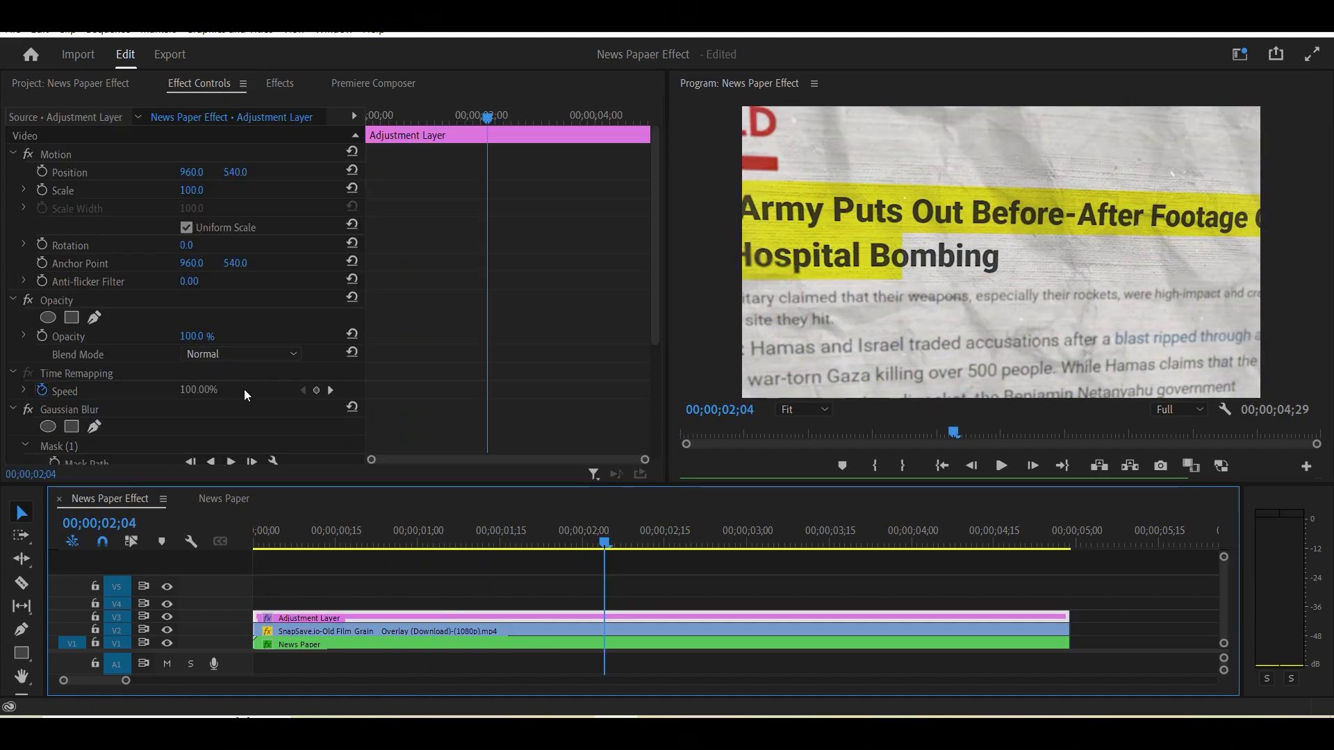
{"action": "scroll", "coordinate": [245, 396], "scroll_direction": "down", "scroll_amount": 3}
{"action": "left_click", "coordinate": [189, 308]}
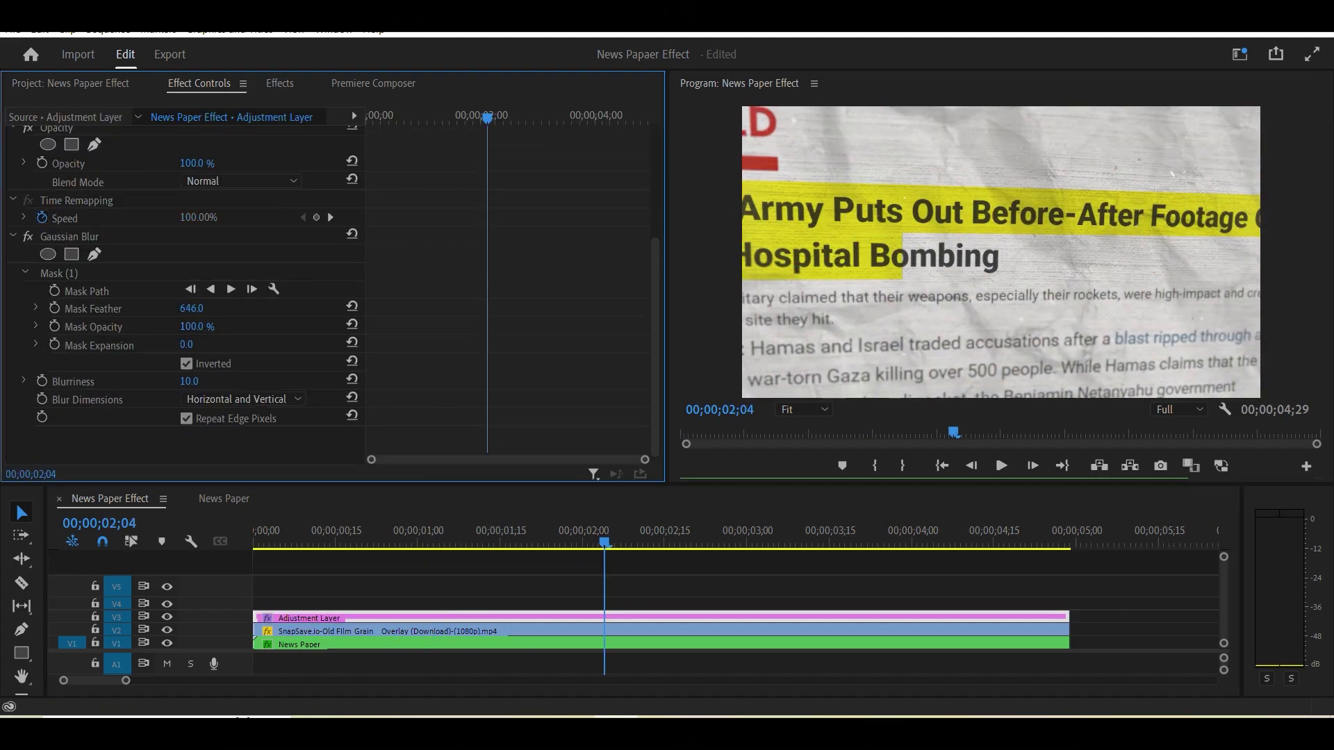
Set the News Paper nest's end Tilt keyframe to 5° and its vertical position to 540, previewing from the start
{"action": "key", "text": "space"}
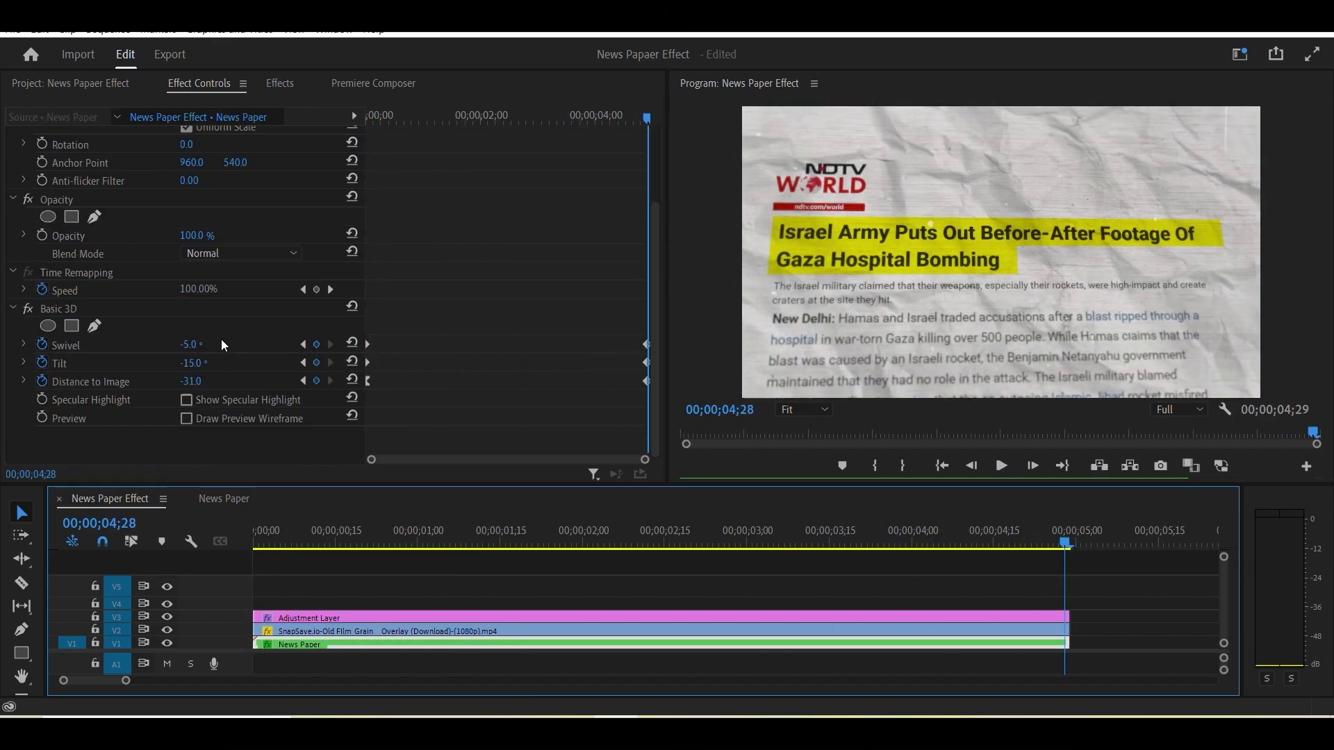
{"action": "key", "text": "Home"}
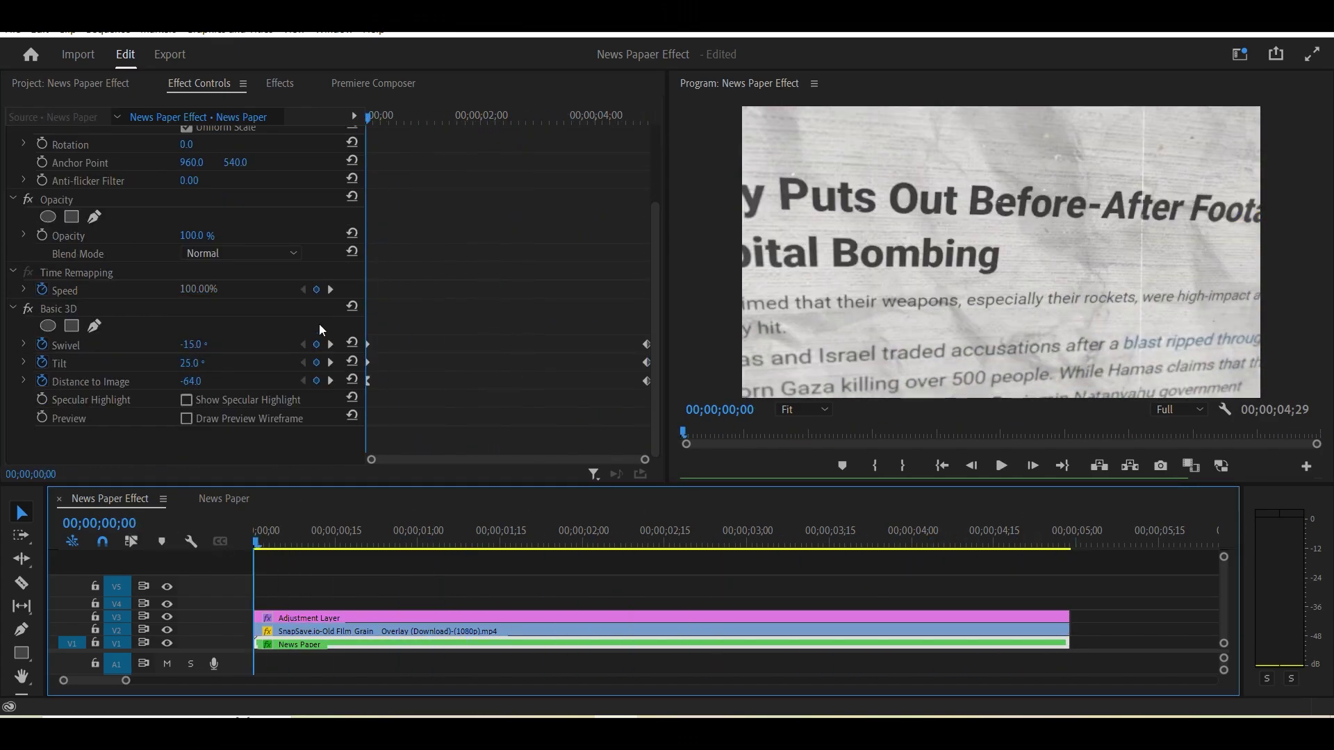
{"action": "key", "text": "space"}
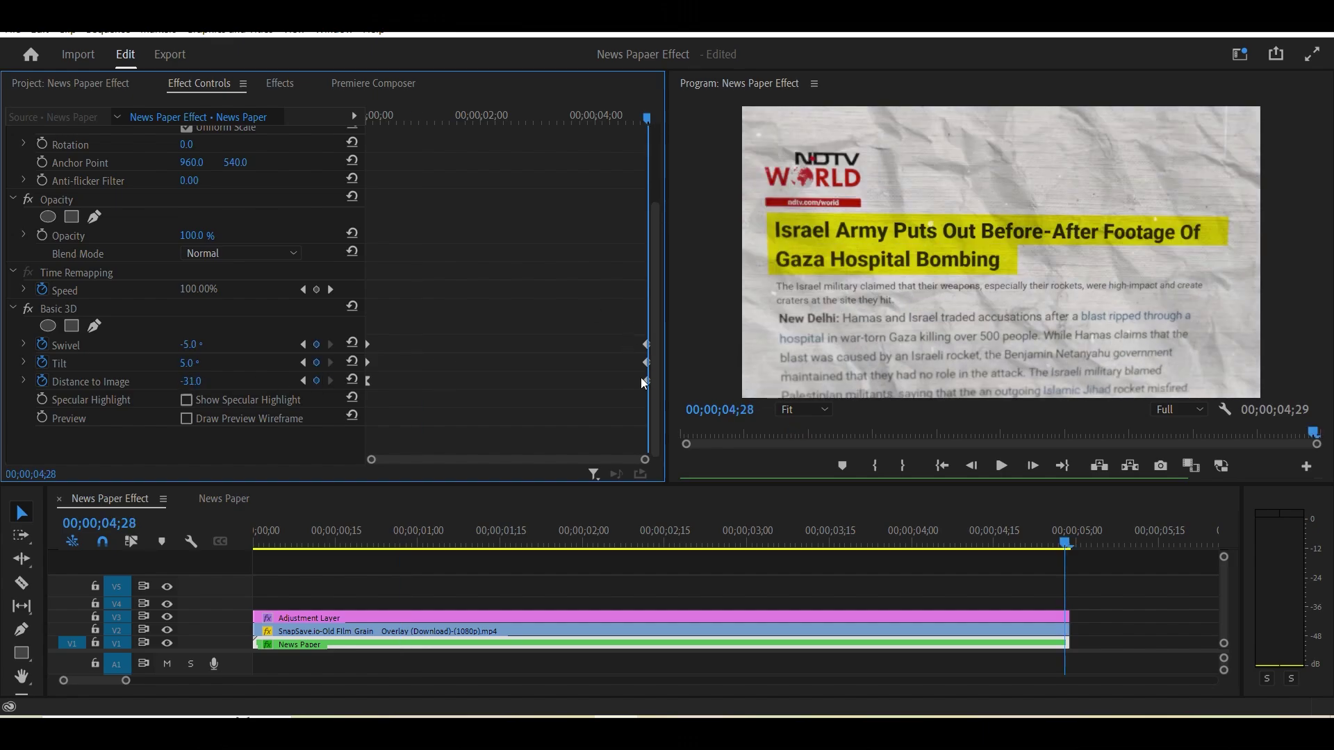
{"action": "key", "text": "Home"}
{"action": "scroll", "coordinate": [198, 135], "scroll_direction": "up", "scroll_amount": 3}
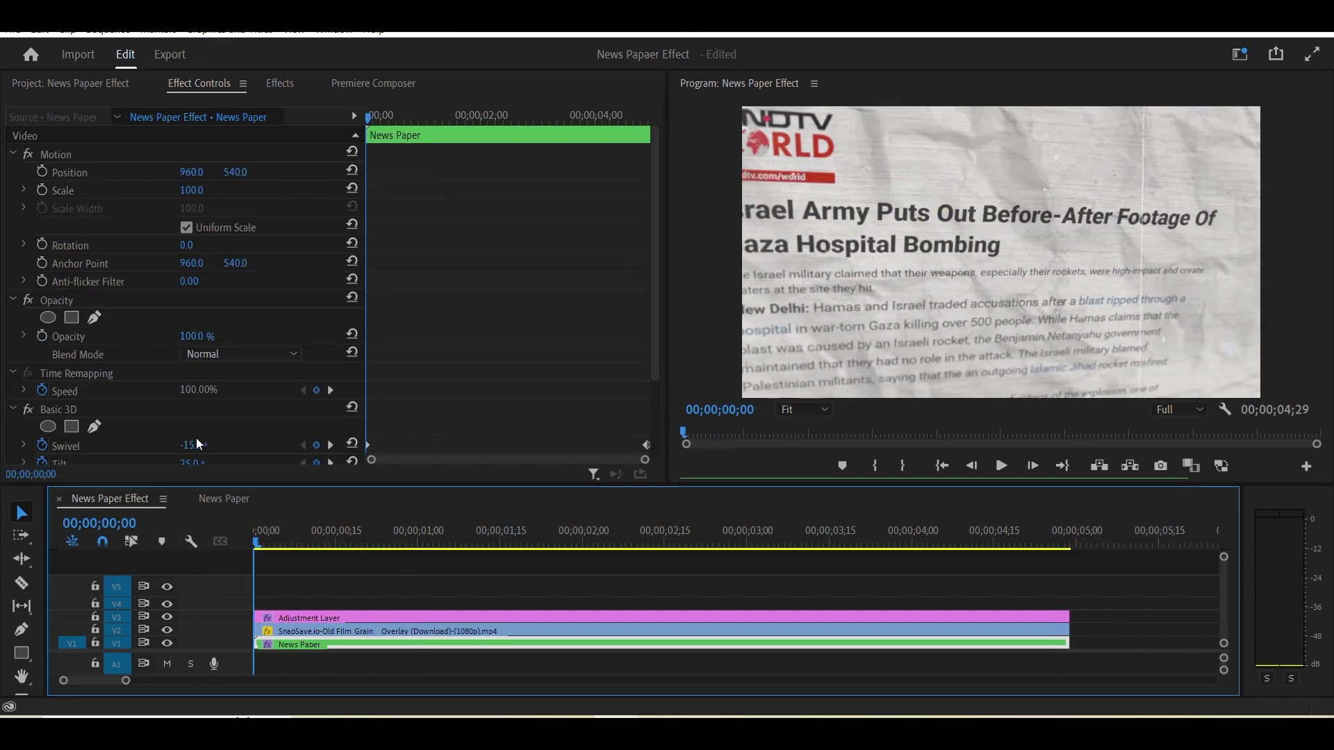
{"action": "scroll", "coordinate": [196, 438], "scroll_direction": "down", "scroll_amount": 1}
{"action": "key", "text": "space"}
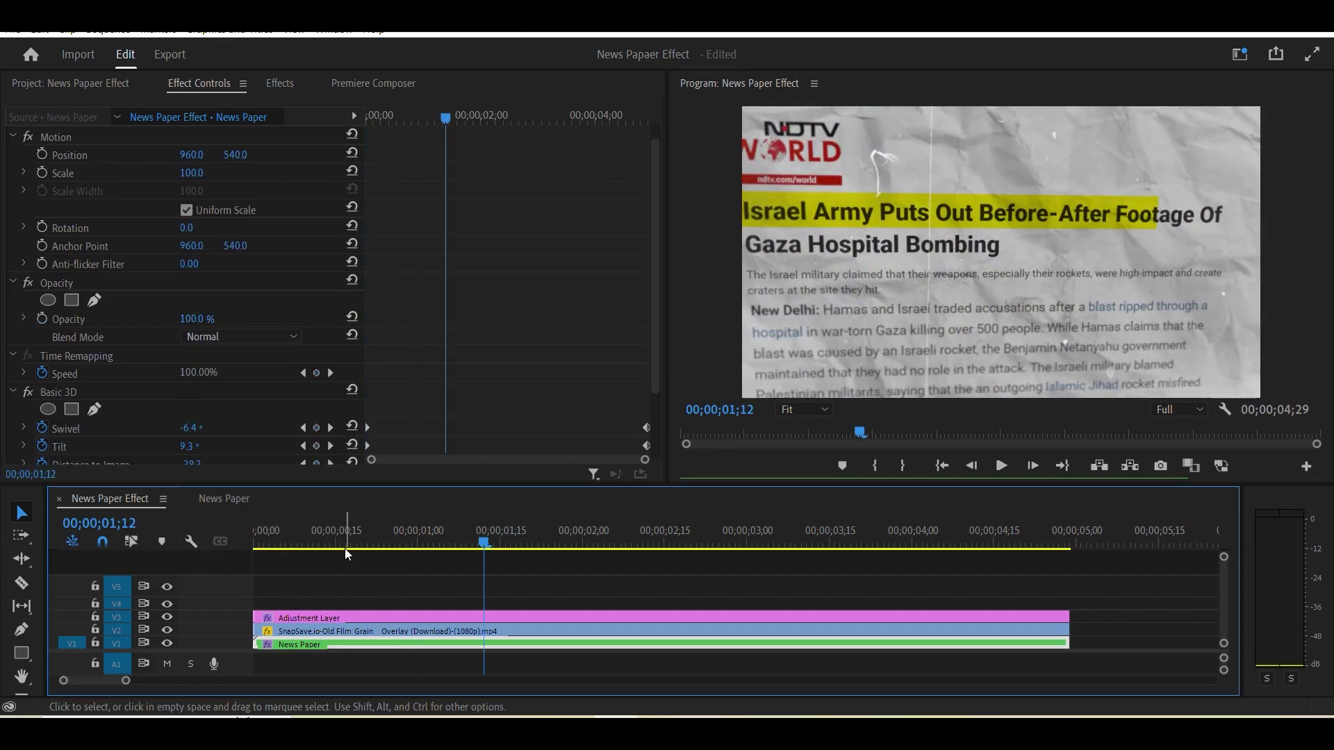
Move the nest's -31 Distance to Image keyframe to just past one second and set a new end keyframe for a slow pull-back
{"action": "key", "text": "Home"}
{"action": "scroll", "coordinate": [329, 379], "scroll_direction": "down", "scroll_amount": 3}
{"action": "key", "text": "space"}
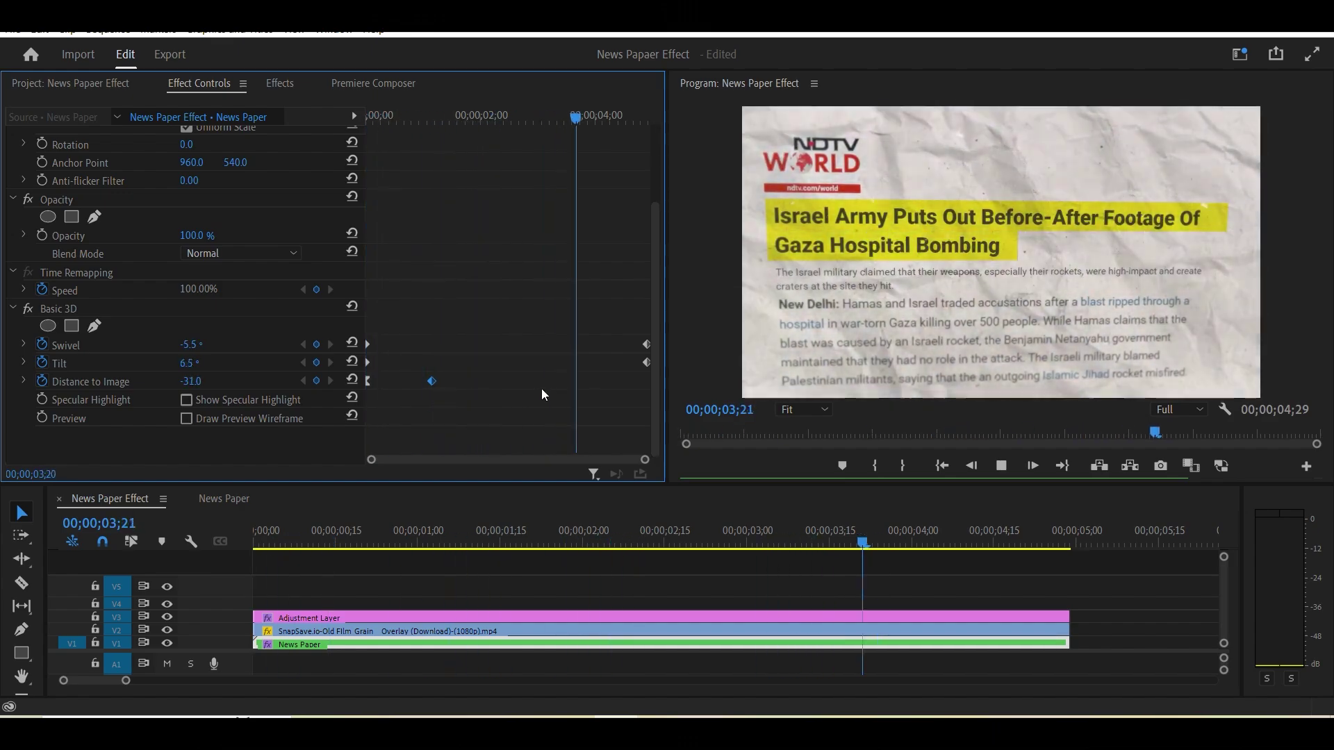
{"action": "left_click_drag", "start_coordinate": [183, 381], "coordinate": [192, 382]}
{"action": "left_click", "coordinate": [147, 528]}
{"action": "key", "text": "Home"}
{"action": "key", "text": "space"}
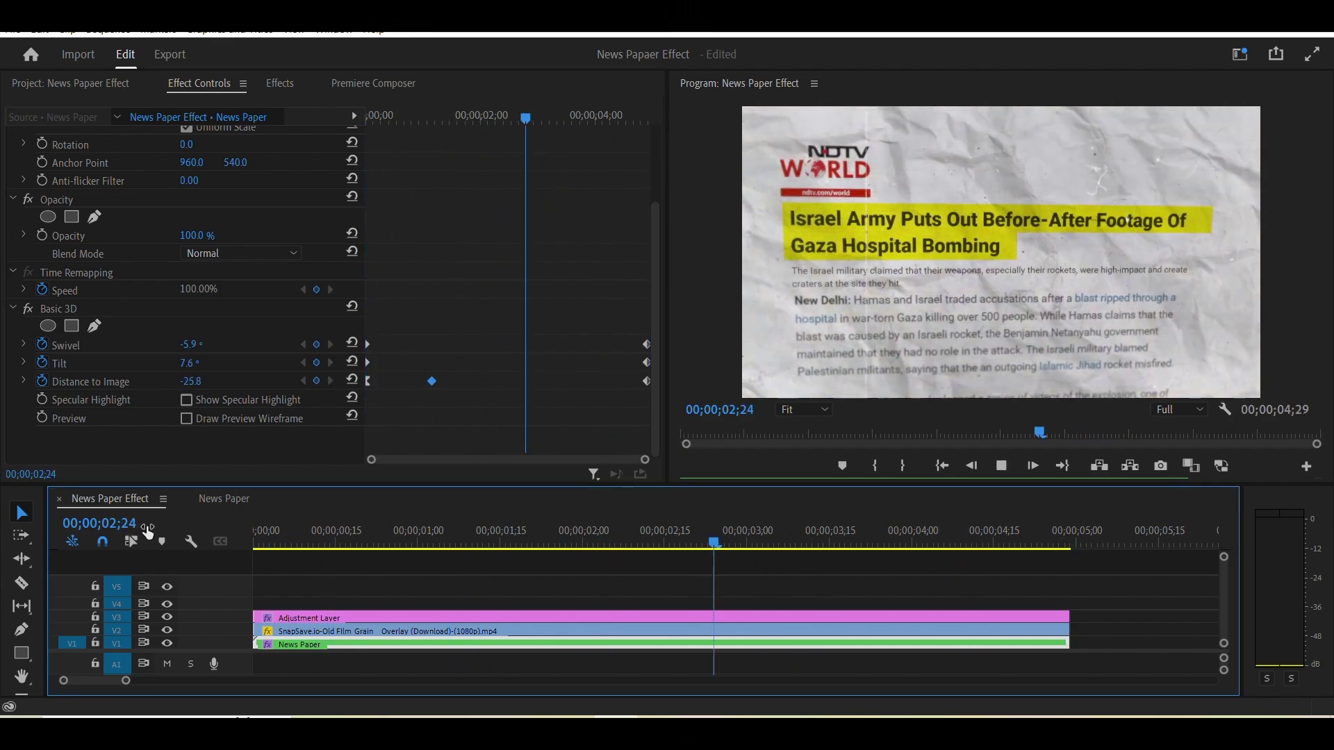
{"action": "key", "text": "space"}
Reduce the adjustment layer's blur mask feather to 99 and flatten the ellipse closely around the two headline lines
{"action": "left_click", "coordinate": [411, 617]}
{"action": "left_click", "coordinate": [79, 407]}
{"action": "scroll", "coordinate": [80, 407], "scroll_direction": "down", "scroll_amount": 2}
{"action": "left_click", "coordinate": [79, 359]}
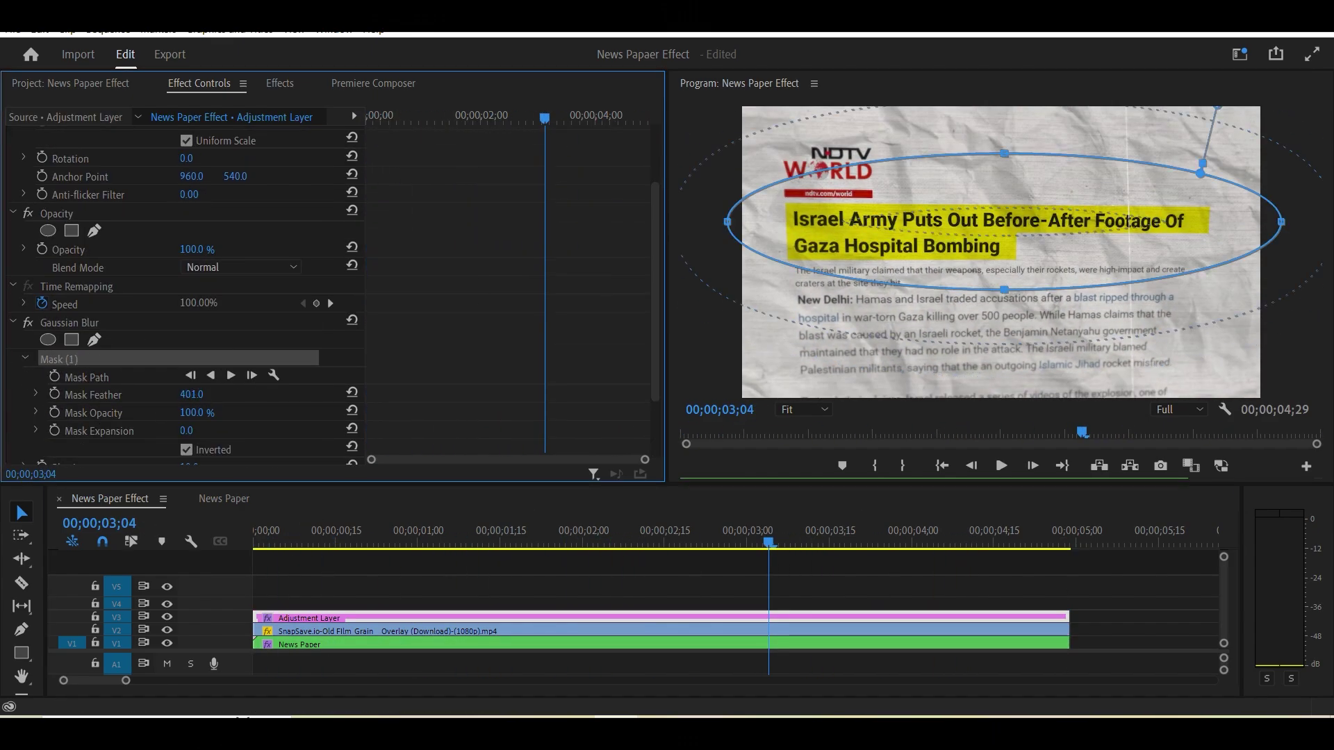
{"action": "left_click_drag", "start_coordinate": [1001, 294], "coordinate": [1009, 285]}
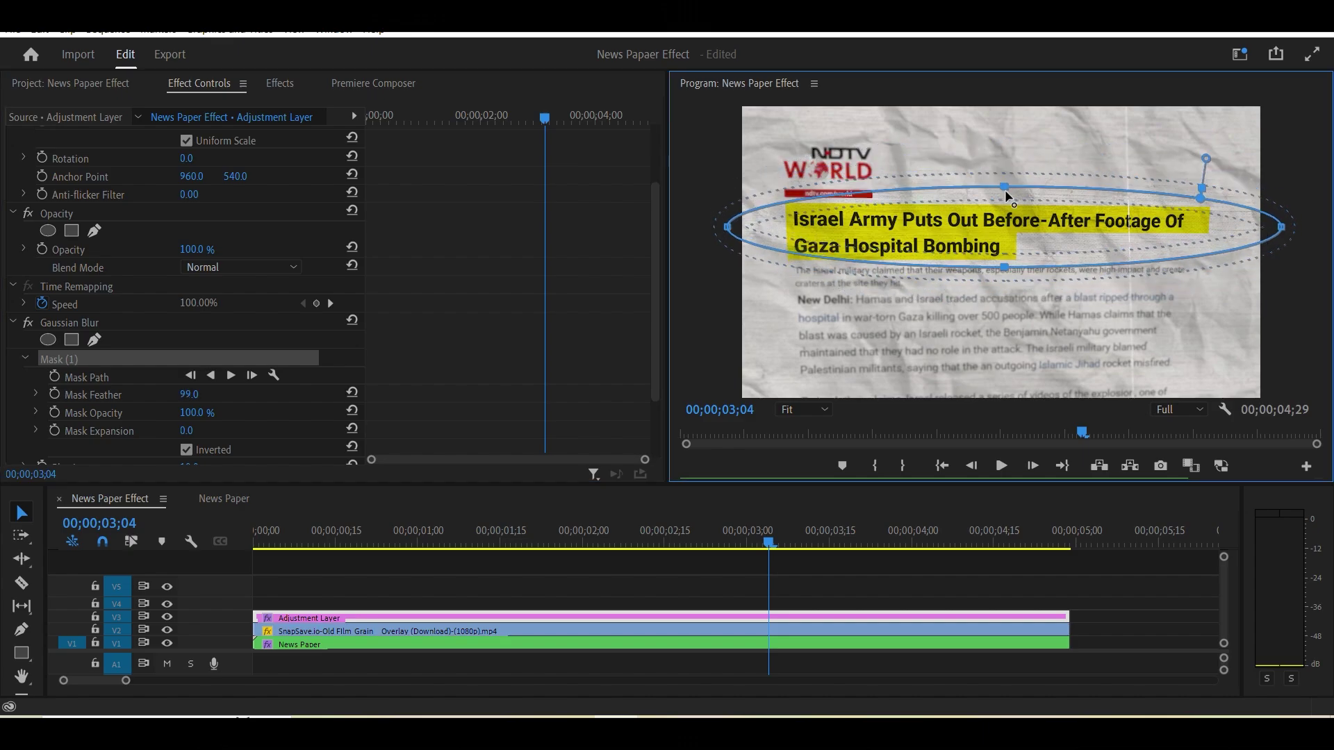
{"action": "left_click_drag", "start_coordinate": [1005, 187], "coordinate": [1004, 197]}
Keyframe the blur mask's path near the clip's end and widen the ellipse at the start to cover the whole headline
{"action": "left_click_drag", "start_coordinate": [956, 542], "coordinate": [1041, 554]}
{"action": "left_click", "coordinate": [54, 377]}
{"action": "left_click", "coordinate": [254, 538]}
{"action": "left_click", "coordinate": [93, 362]}
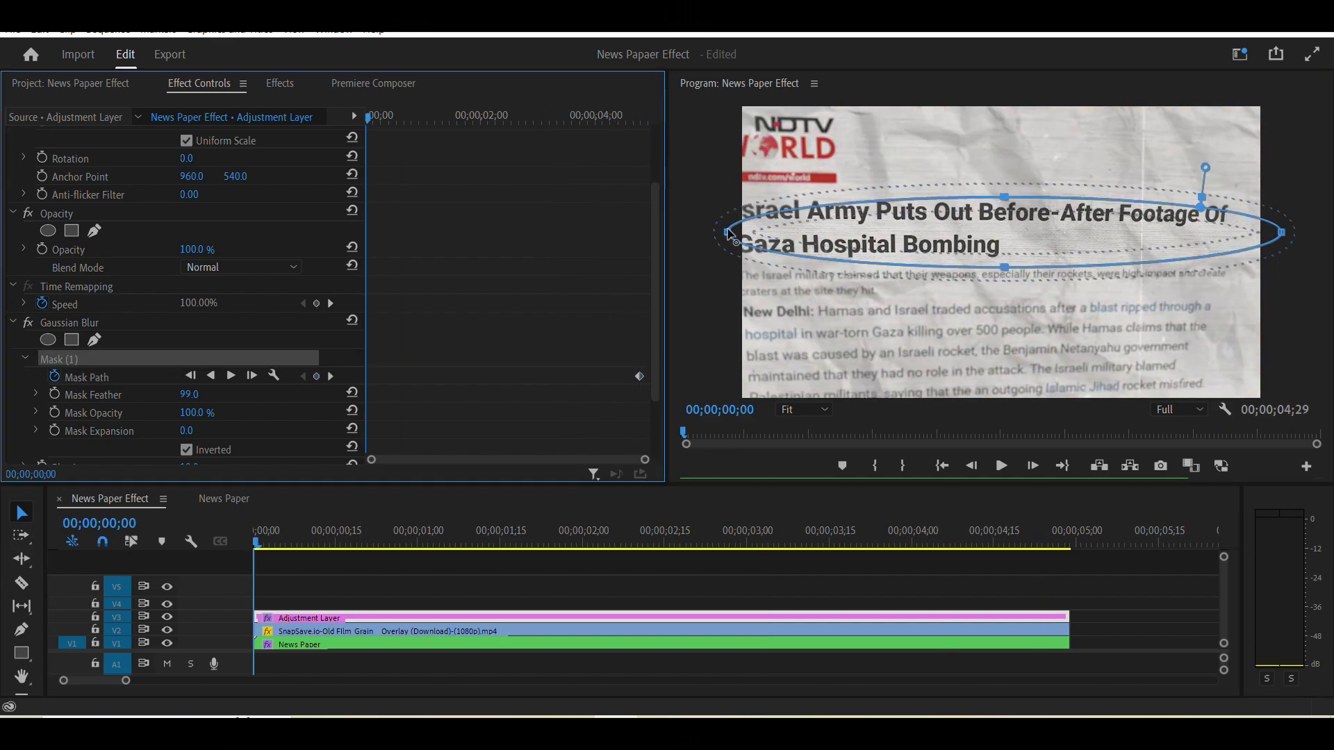
{"action": "left_click_drag", "start_coordinate": [727, 232], "coordinate": [687, 233]}
{"action": "key", "text": "space"}
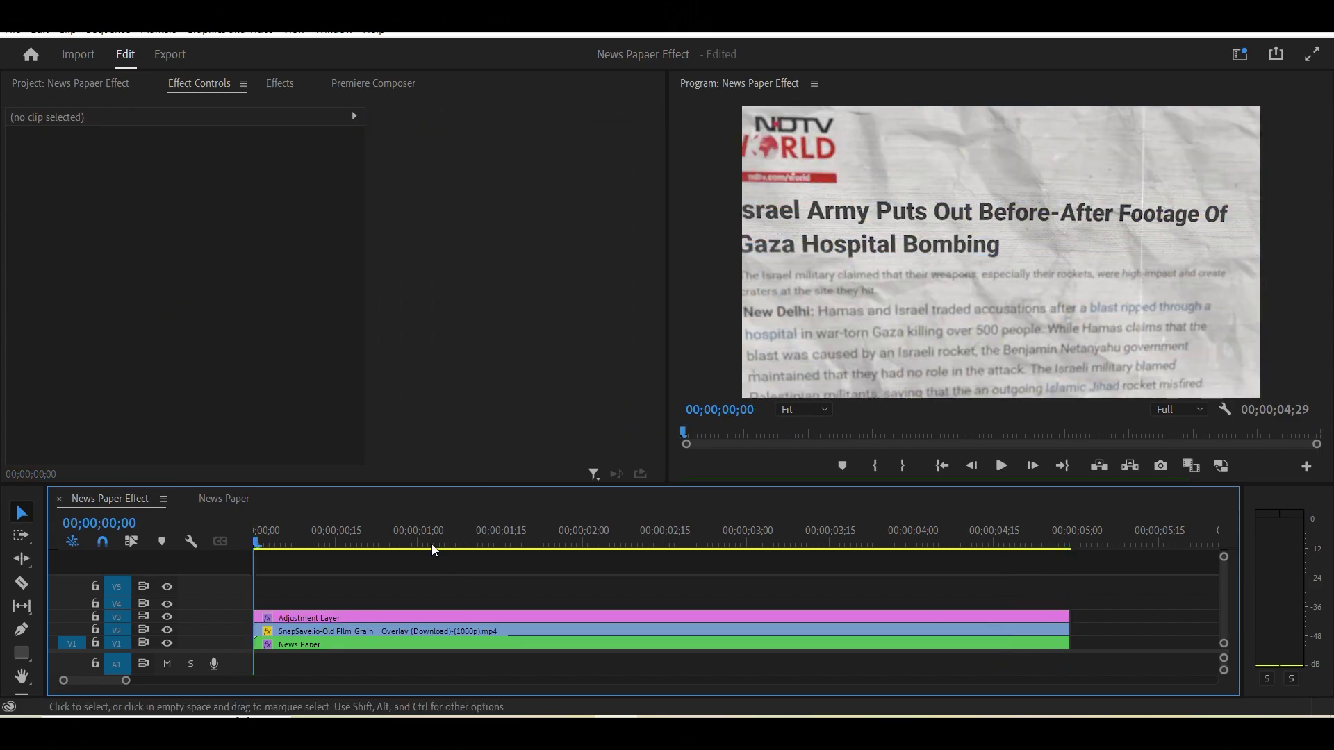
Play the News Paper Effect sequence from the start in the maximized Program monitor to check the animated edge blur
{"action": "key", "text": "grave"}
{"action": "key", "text": "space"}
{"action": "key", "text": "grave"}
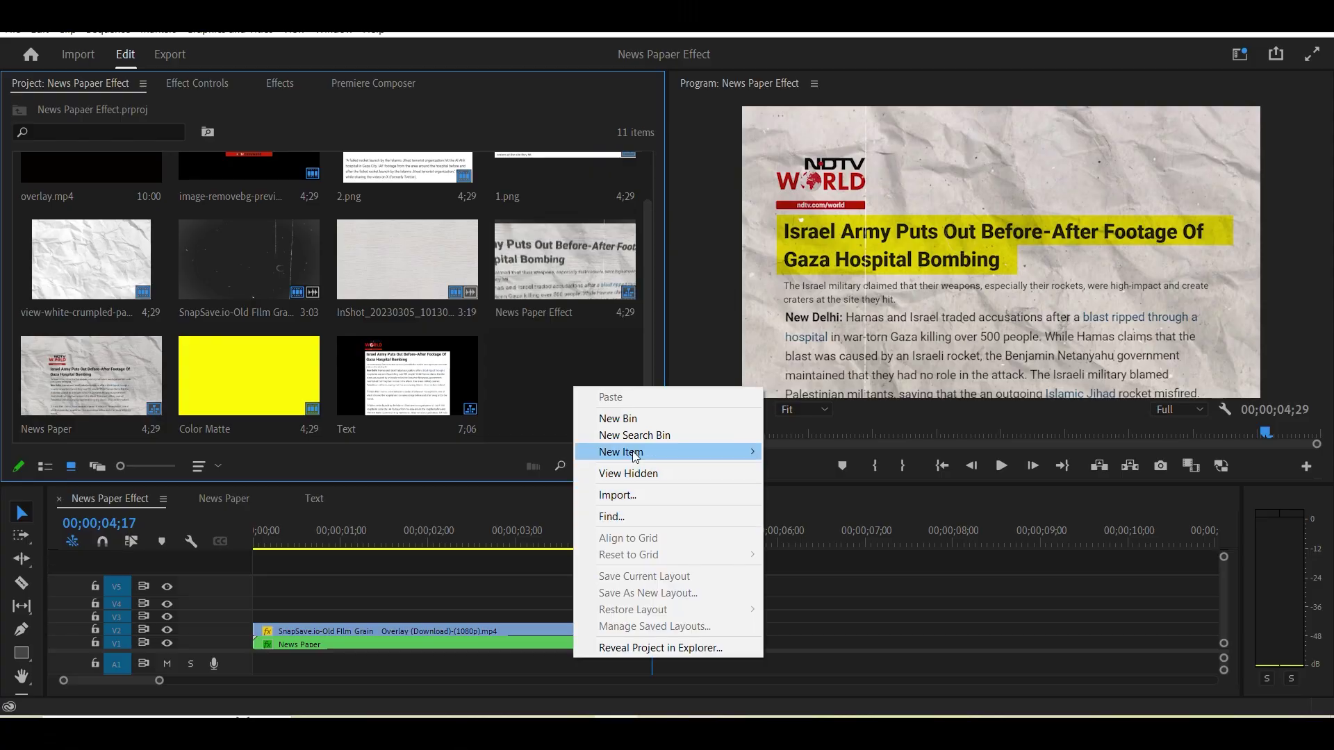
Create a black (000000) color matte named Black and place it on V3 above the film grain overlay, spanning the whole sequence
{"action": "mouse_move", "coordinate": [685, 452]}
{"action": "left_click", "coordinate": [875, 548]}
{"action": "left_click", "coordinate": [694, 426]}
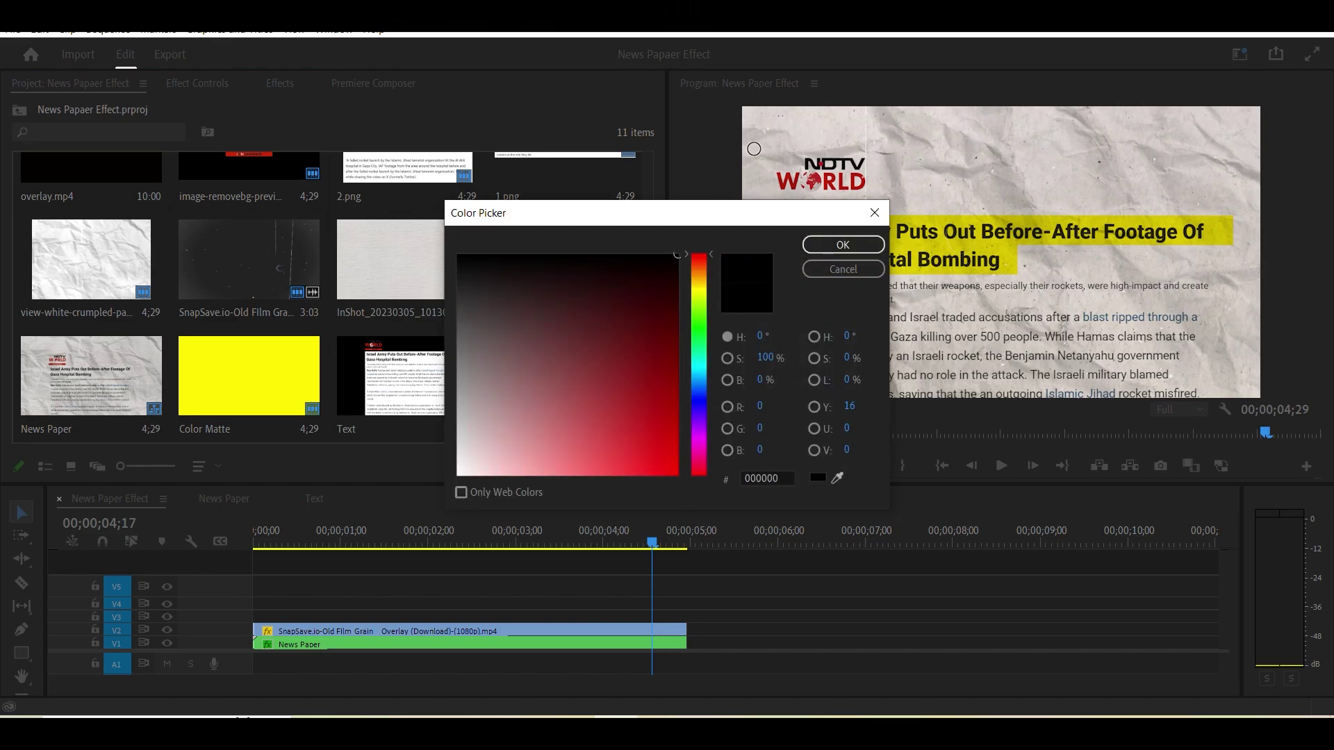
{"action": "left_click", "coordinate": [813, 244]}
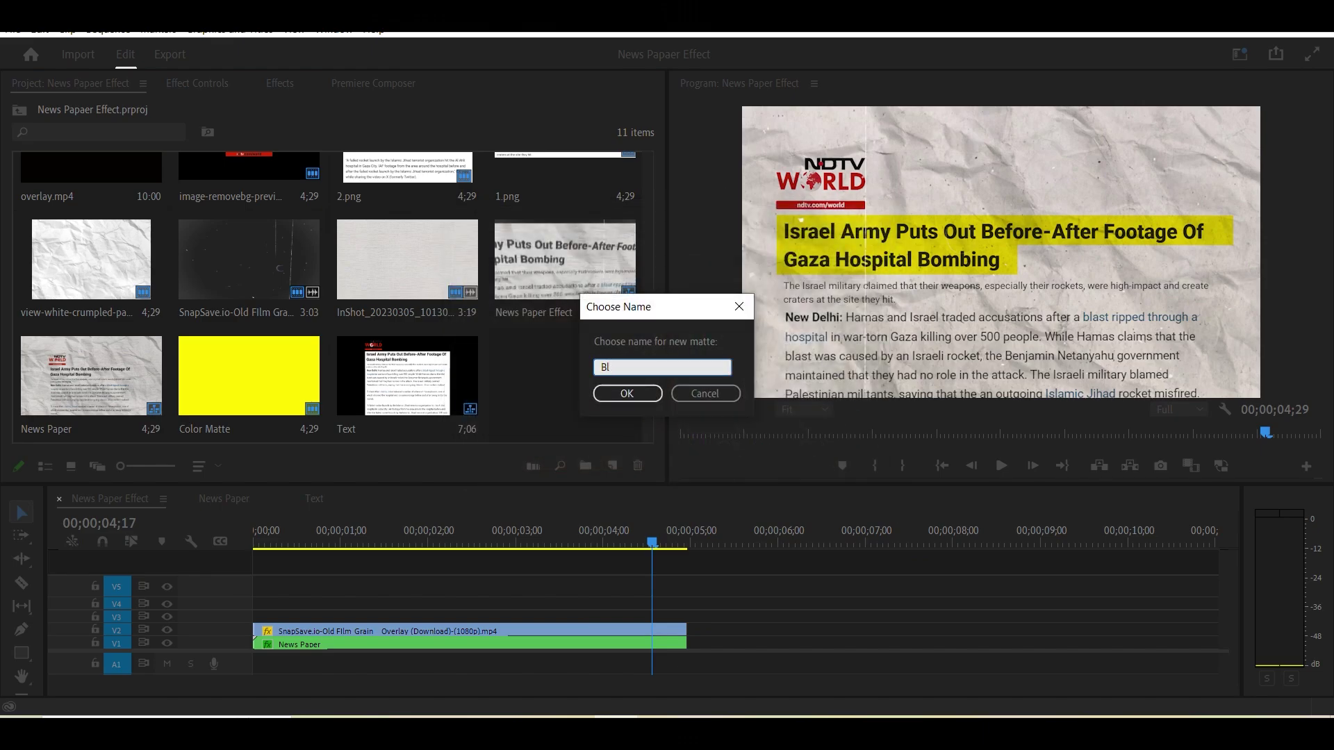
{"action": "key", "text": "Return"}
{"action": "left_click_drag", "start_coordinate": [389, 536], "coordinate": [278, 617]}
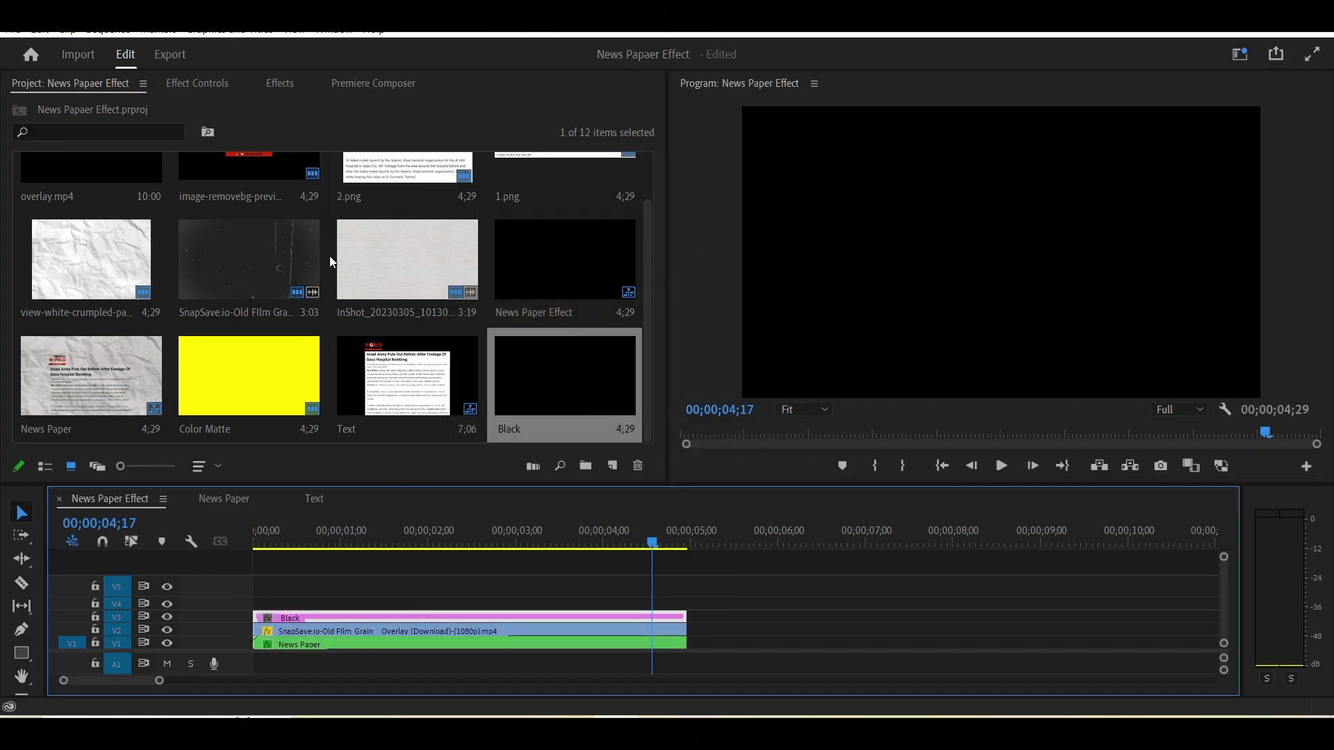
Add an ellipse opacity mask to the Black matte and stretch it to the frame's full width and most of its height
{"action": "left_click", "coordinate": [197, 83]}
{"action": "left_click", "coordinate": [48, 318]}
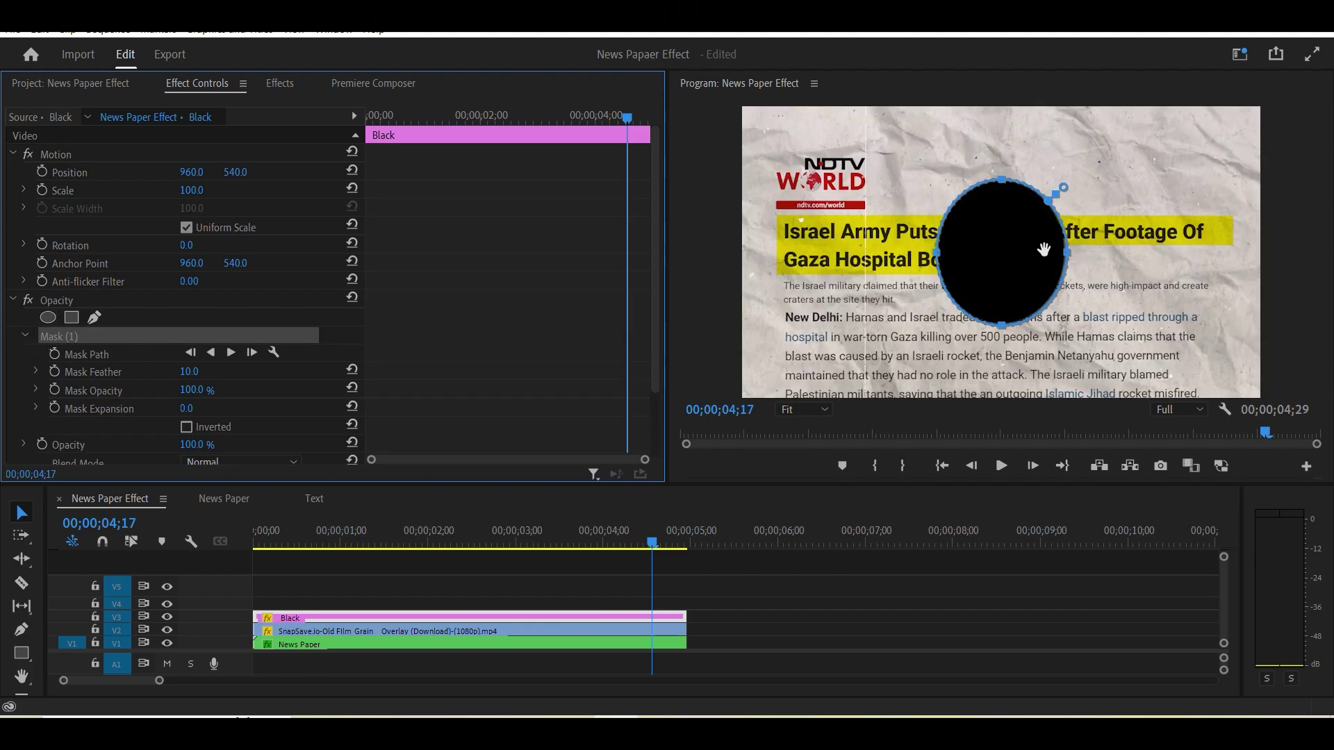
{"action": "left_click_drag", "start_coordinate": [810, 260], "coordinate": [736, 264]}
{"action": "left_click_drag", "start_coordinate": [1066, 252], "coordinate": [1254, 253]}
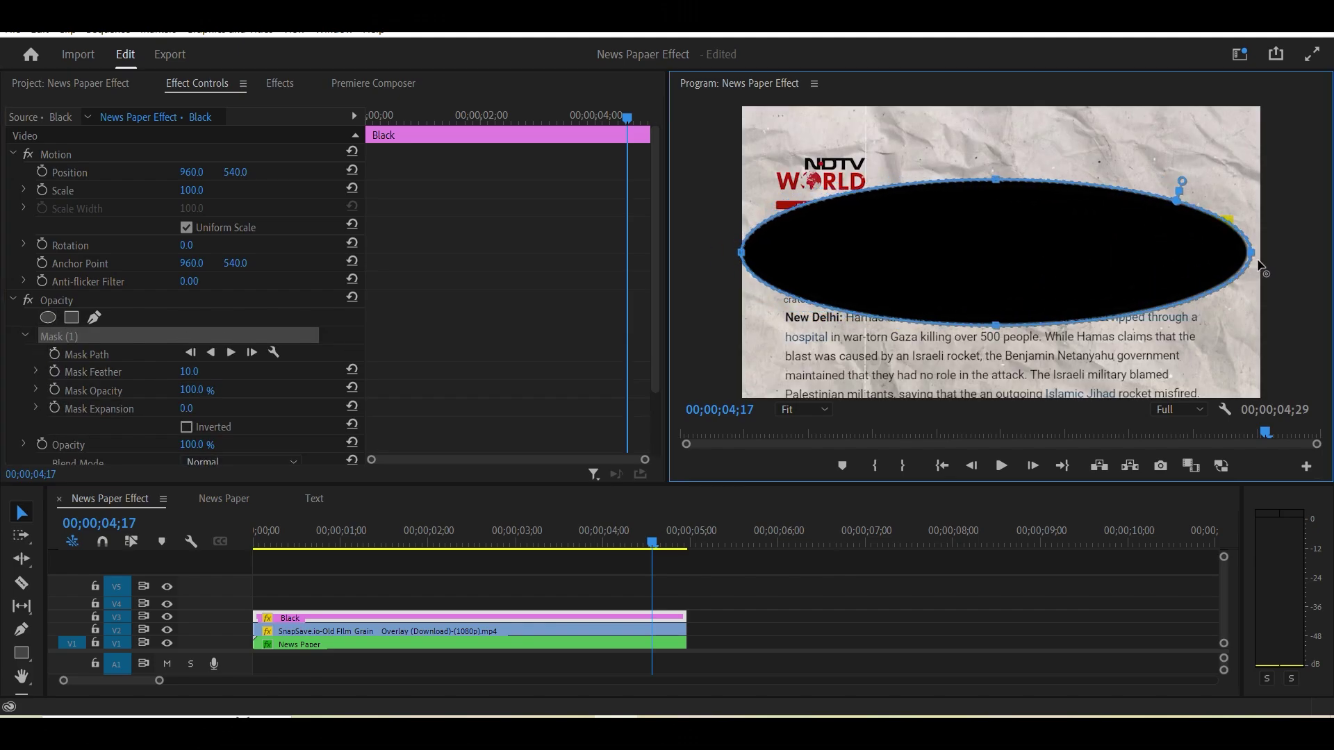
{"action": "left_click_drag", "start_coordinate": [1005, 180], "coordinate": [1000, 142]}
{"action": "left_click_drag", "start_coordinate": [999, 323], "coordinate": [1007, 384]}
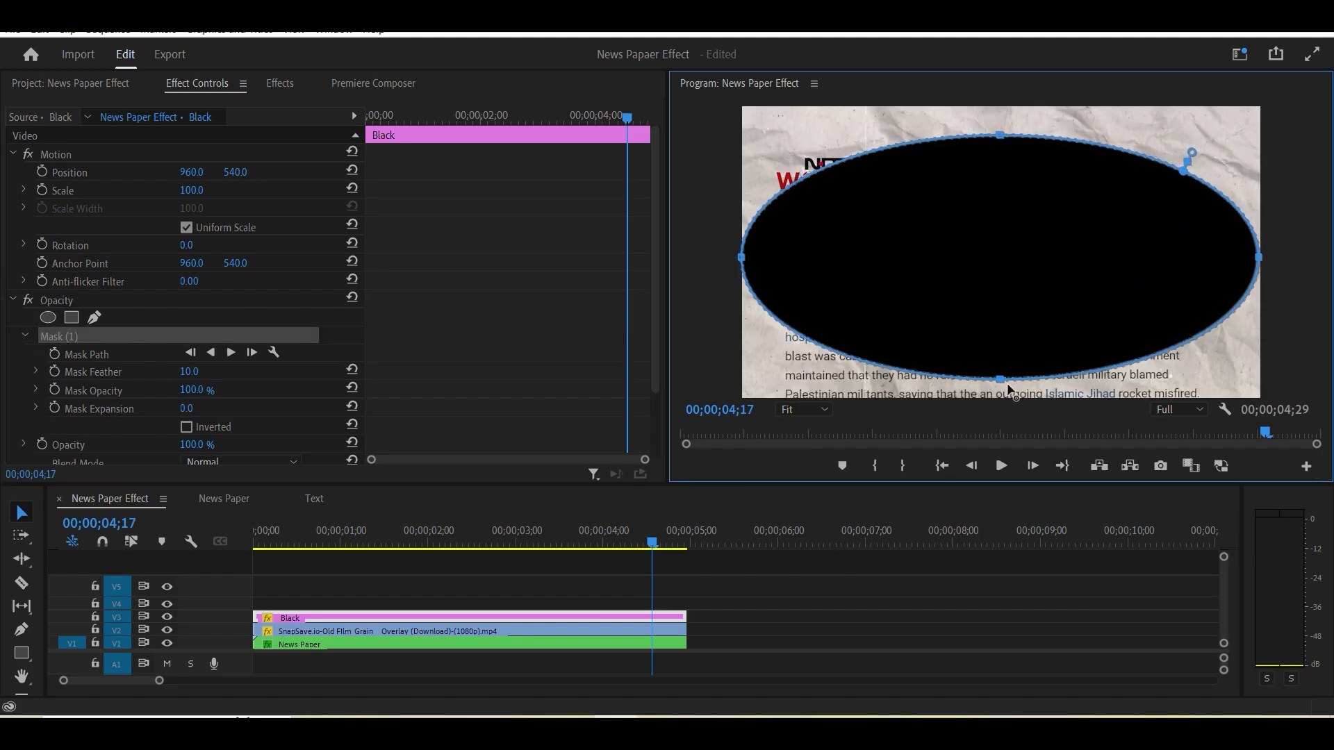
Invert the Black matte's mask, set its feather to 187 and lower the matte's opacity to 50% for a soft vignette
{"action": "left_click", "coordinate": [188, 428]}
{"action": "scroll", "coordinate": [198, 410], "scroll_direction": "down", "scroll_amount": 4}
{"action": "left_click_drag", "start_coordinate": [189, 290], "coordinate": [355, 291]}
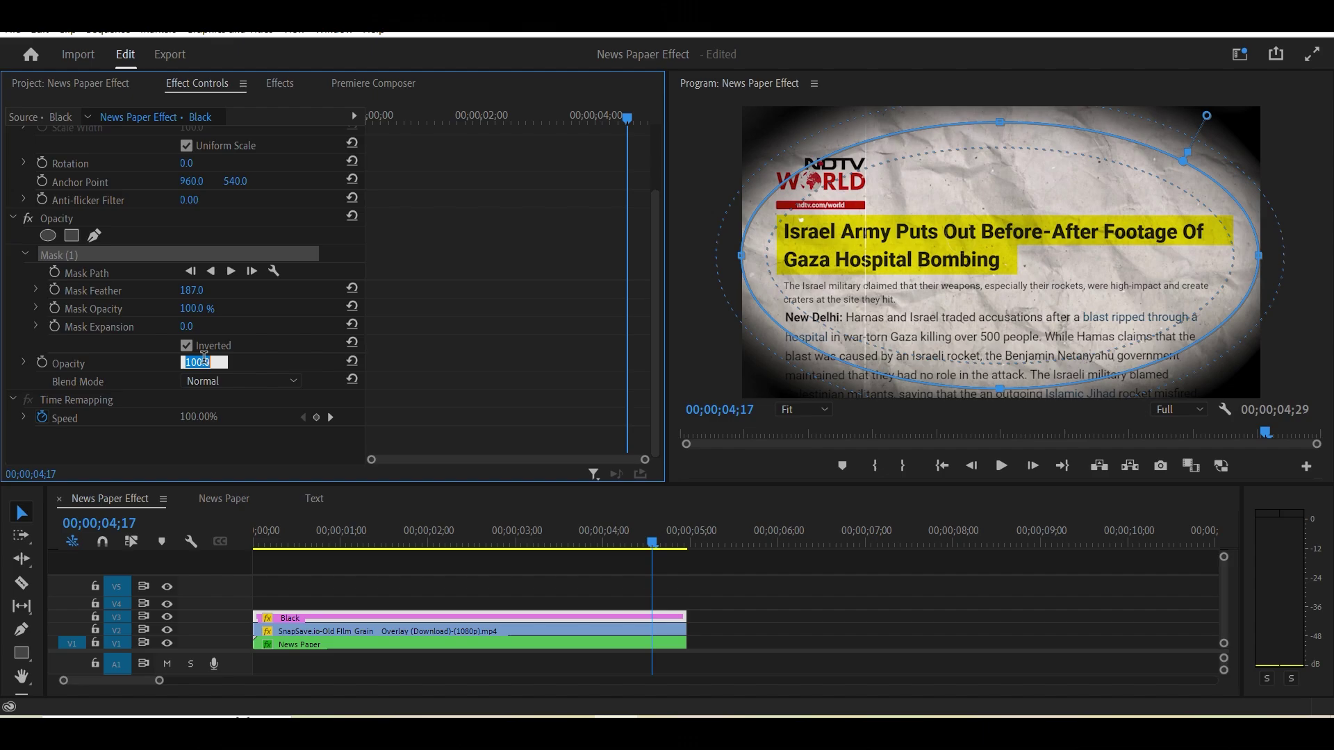
{"action": "type", "text": "50"}
{"action": "key", "text": "Return"}
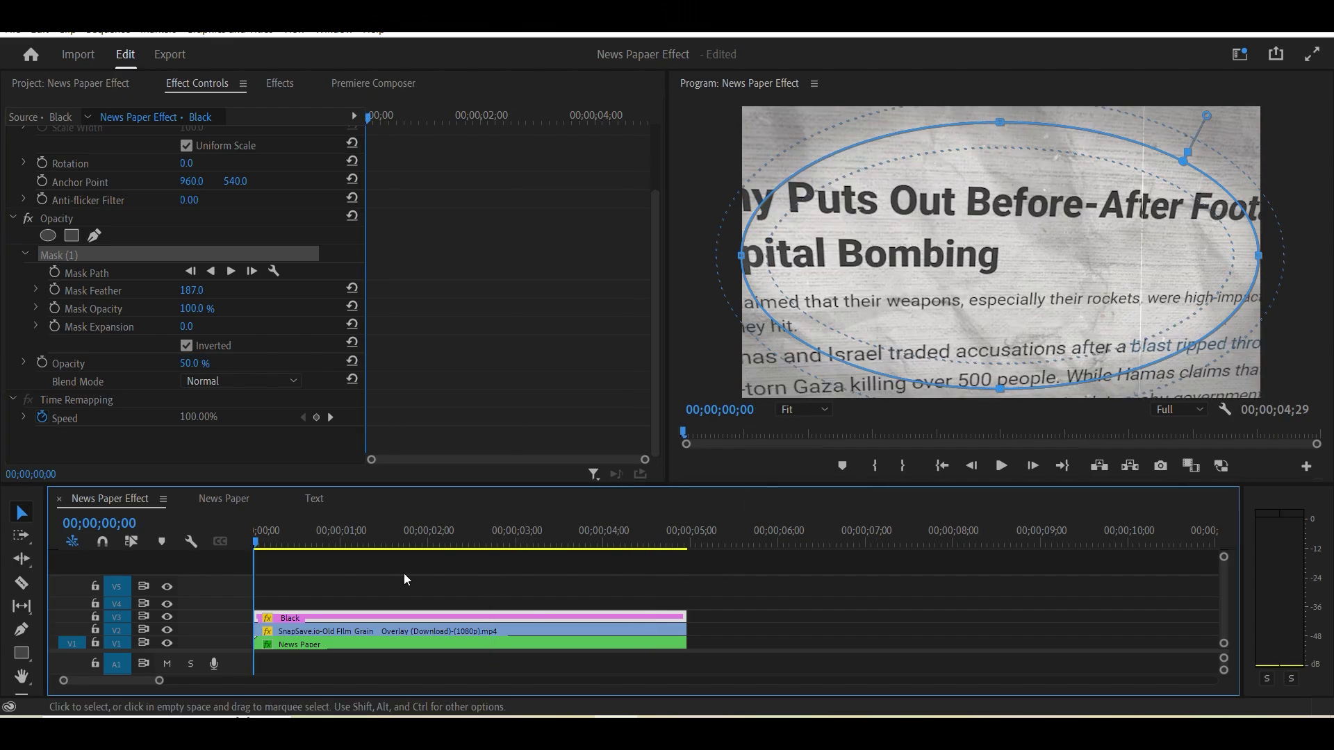
Reselect the Black matte on V3 and reduce its opacity to 42%
{"action": "left_click", "coordinate": [405, 578]}
{"action": "left_click", "coordinate": [399, 617]}
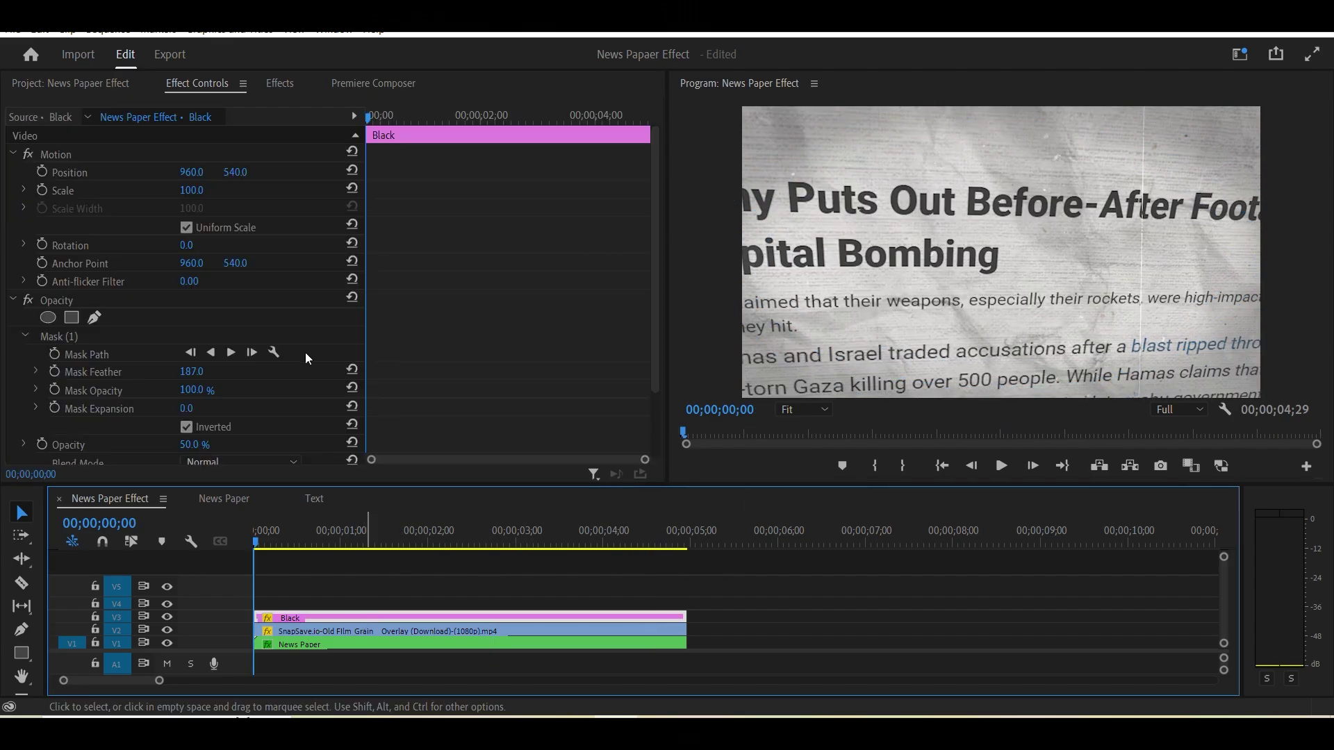
{"action": "scroll", "coordinate": [306, 354], "scroll_direction": "down", "scroll_amount": 3}
{"action": "left_click_drag", "start_coordinate": [191, 363], "coordinate": [203, 363]}
Play the finished sequence in the maximized Program monitor, replaying it from the start to check the vignette over the newspaper
{"action": "key", "text": "space"}
{"action": "key", "text": "grave"}
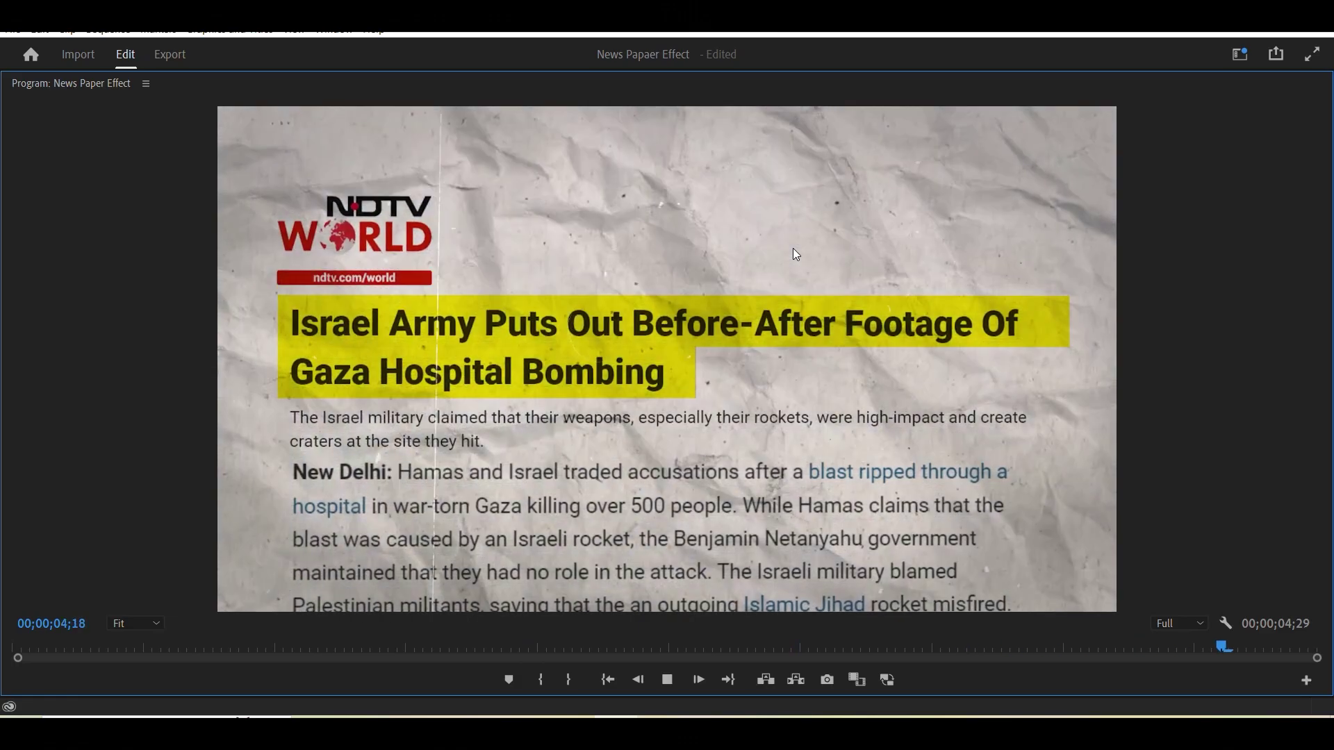
{"action": "key", "text": "space"}
{"action": "key", "text": "grave"}
{"action": "left_click", "coordinate": [109, 607]}
{"action": "key", "text": "Home"}
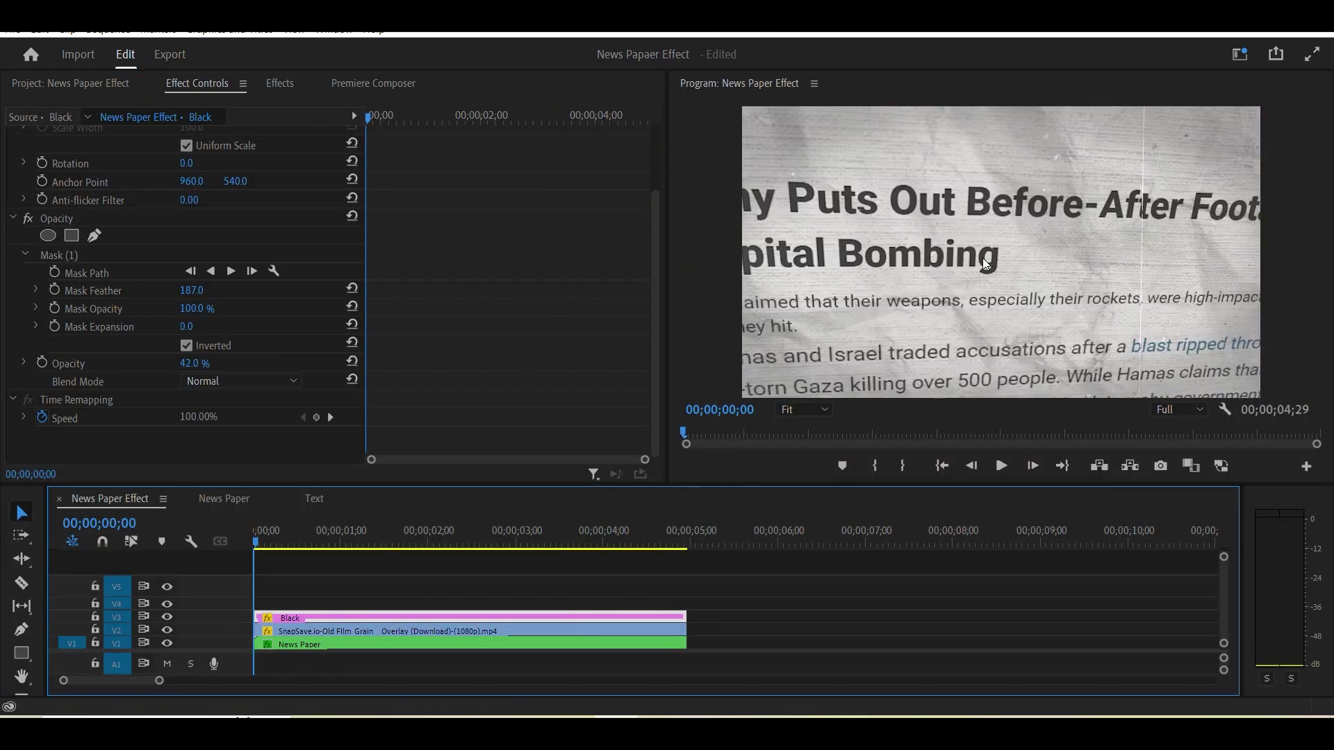
{"action": "key", "text": "grave"}
{"action": "key", "text": "space"}
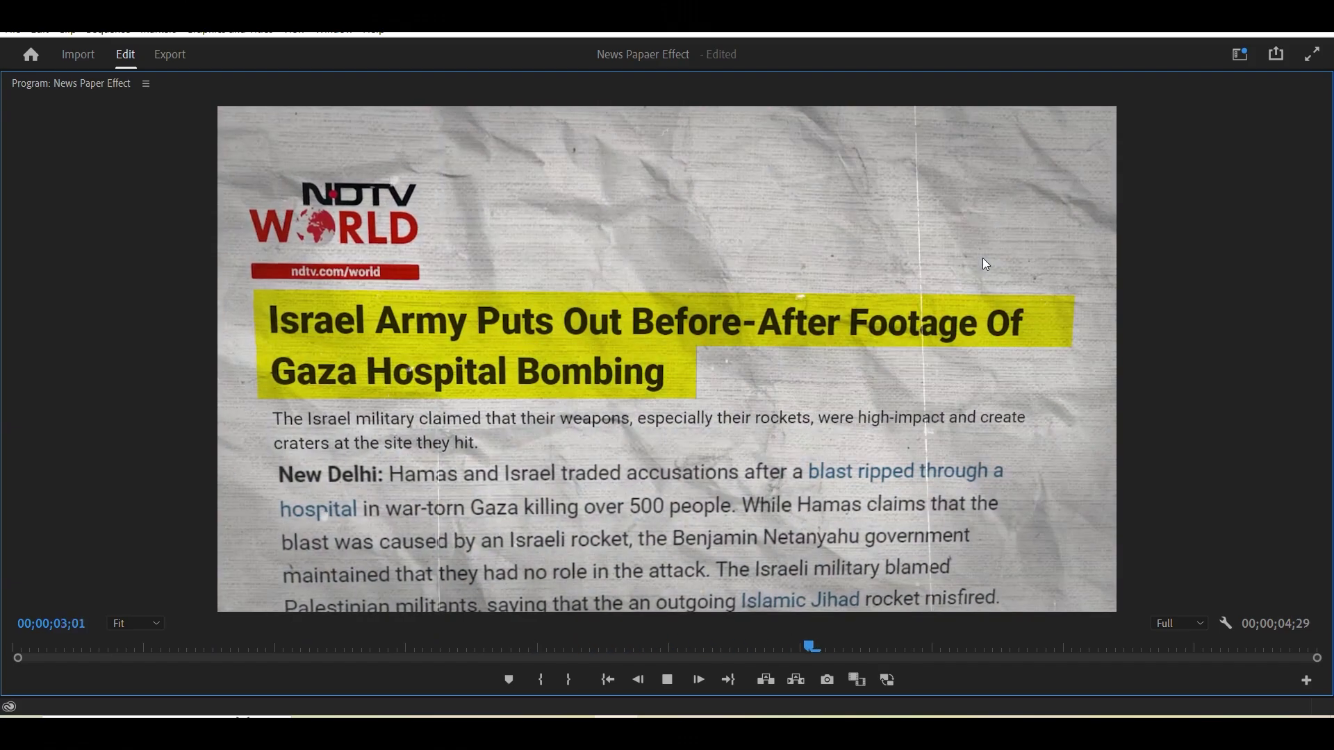
{"action": "key", "text": "space"}
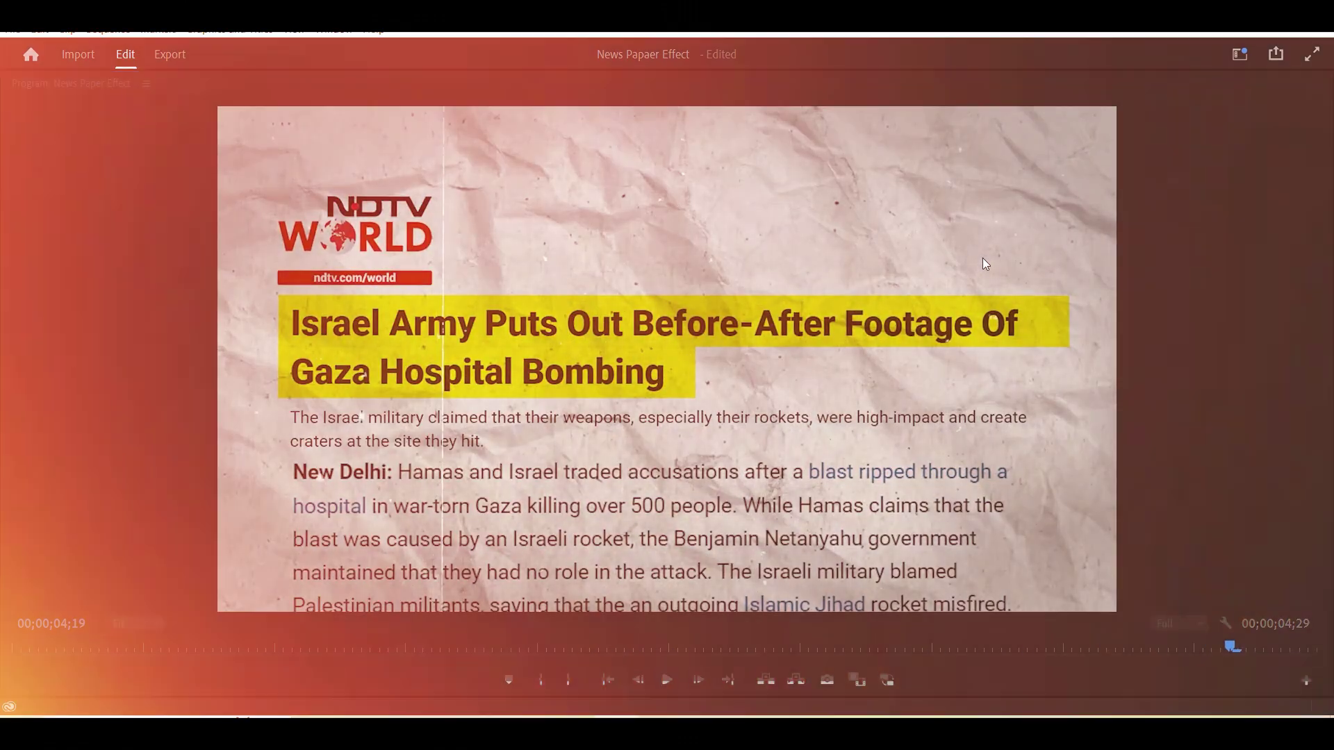